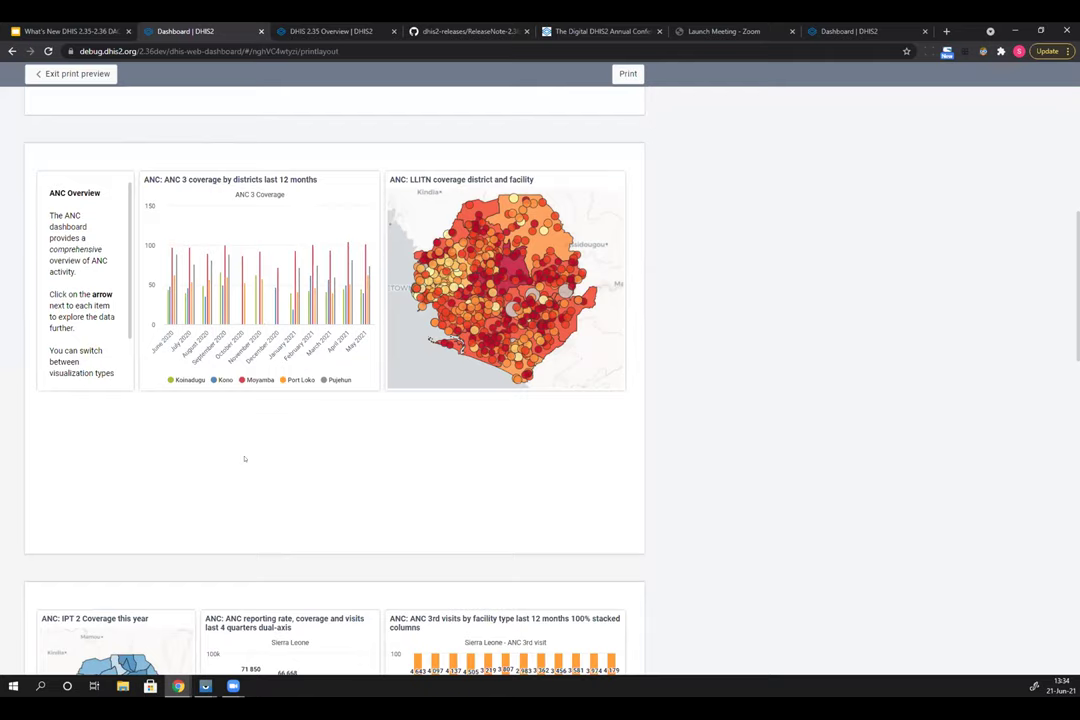
# Check the print destinations for the dashboard layout preview, cancel printing and exit the print preview
pyautogui.scroll(2, 244, 459)
pyautogui.scroll(2, 239, 476)
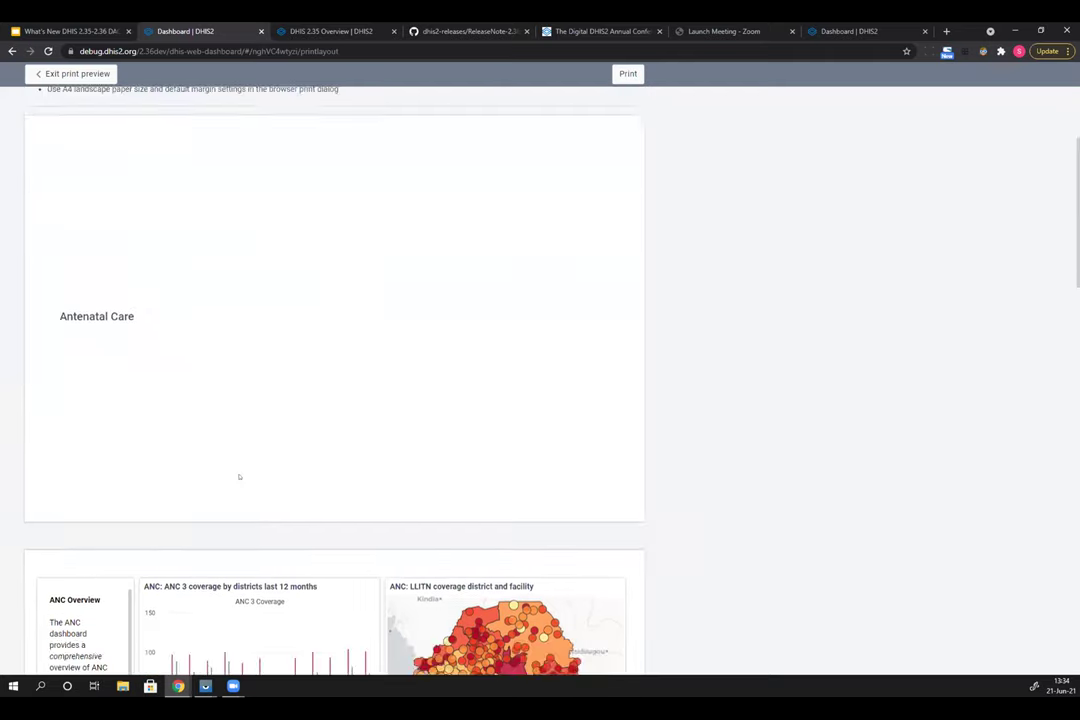
pyautogui.click(628, 73)
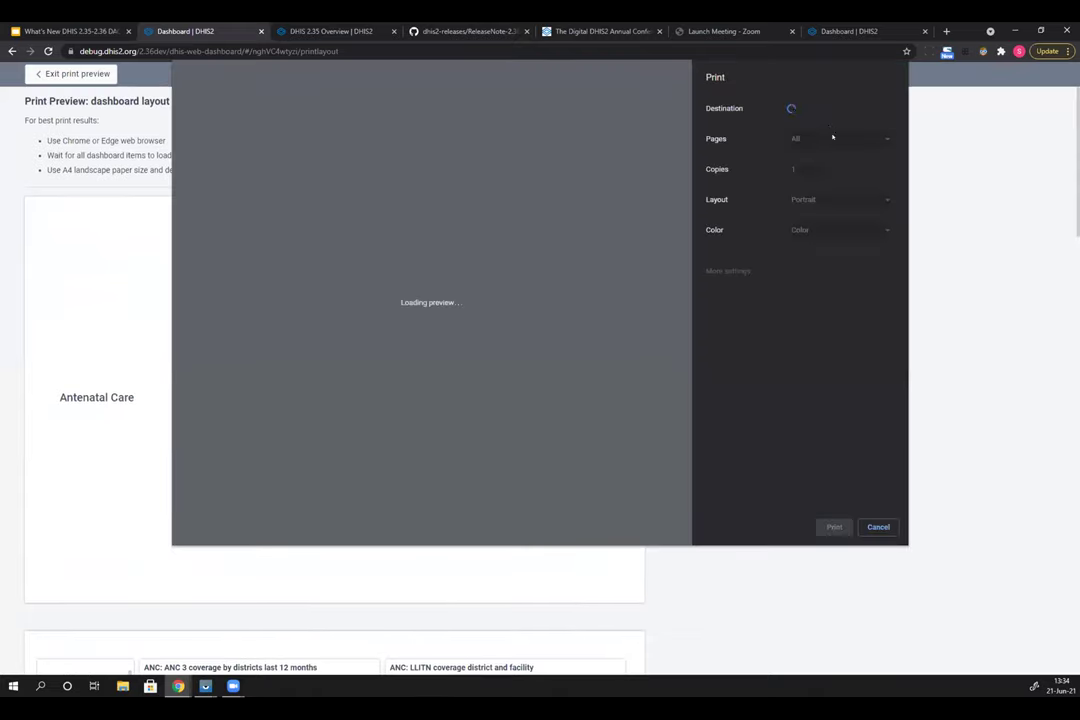
pyautogui.click(832, 110)
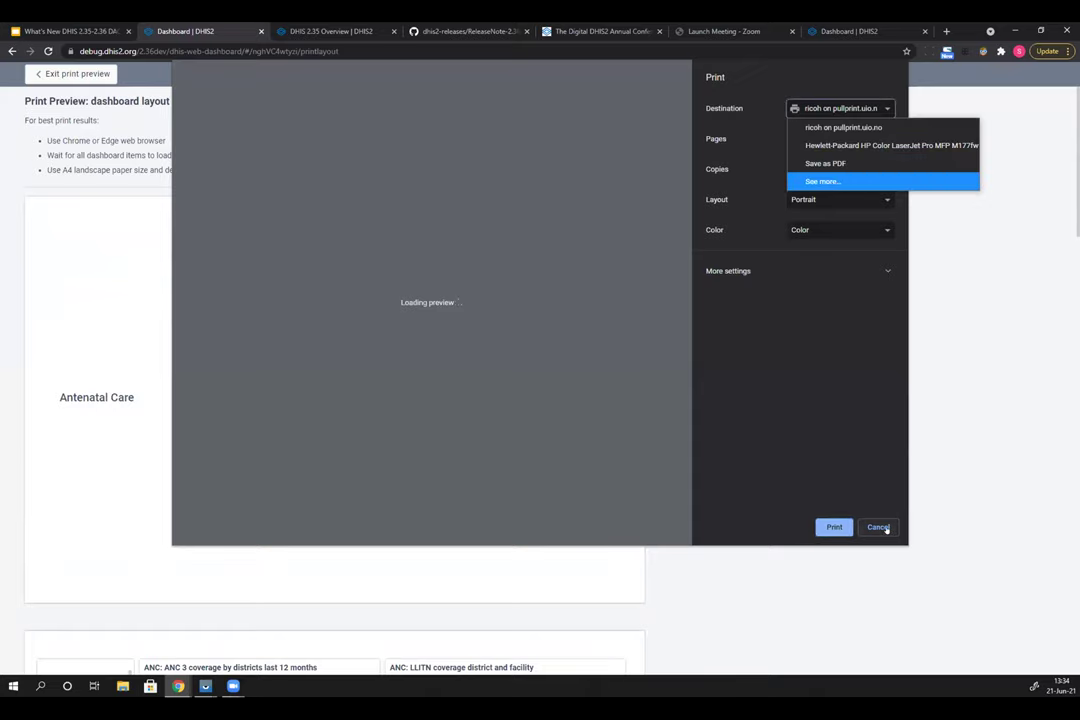
pyautogui.click(820, 468)
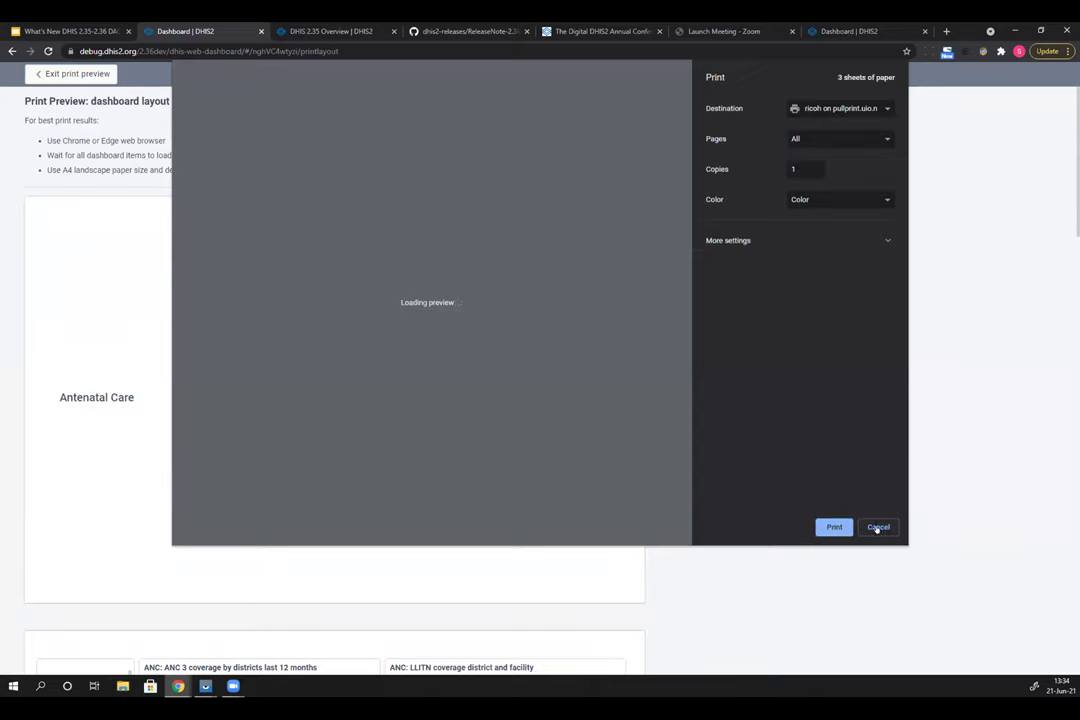
pyautogui.click(878, 527)
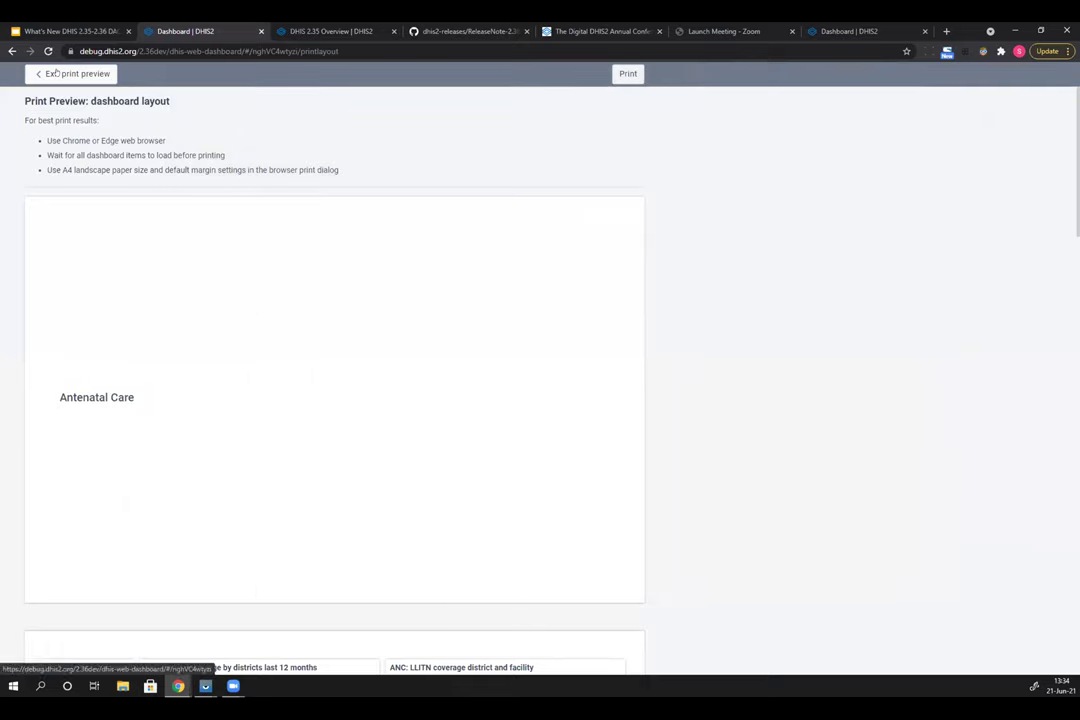
pyautogui.click(57, 73)
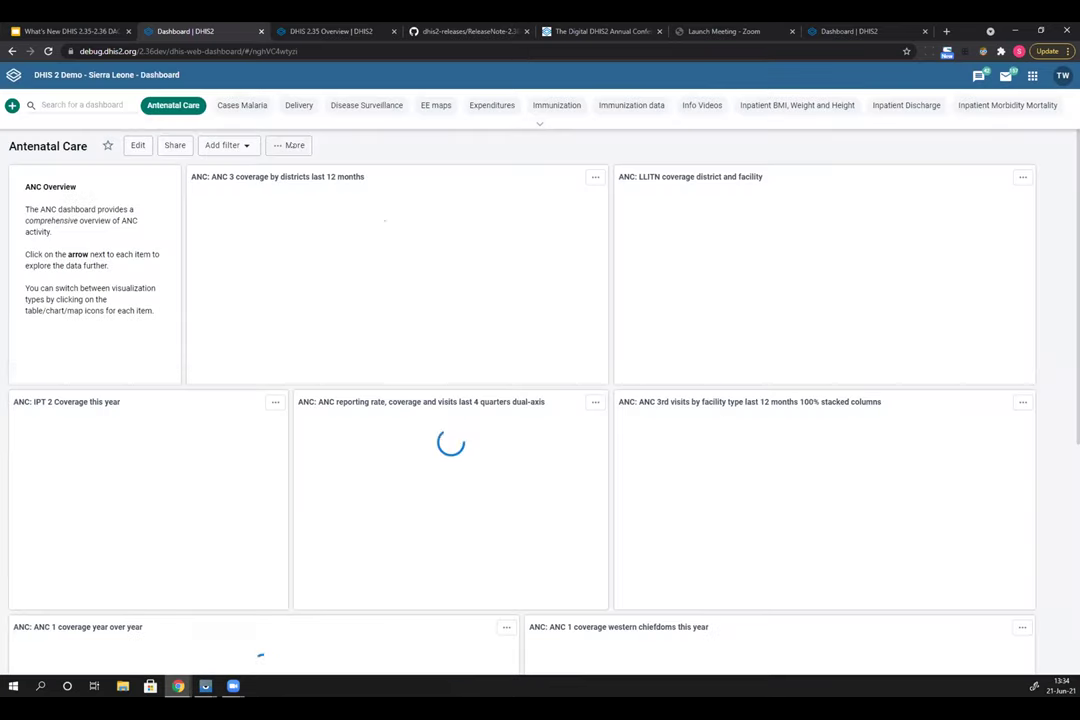
# Preview the Antenatal Care dashboard for printing with one item per page, look through its pages and exit the preview
pyautogui.click(291, 146)
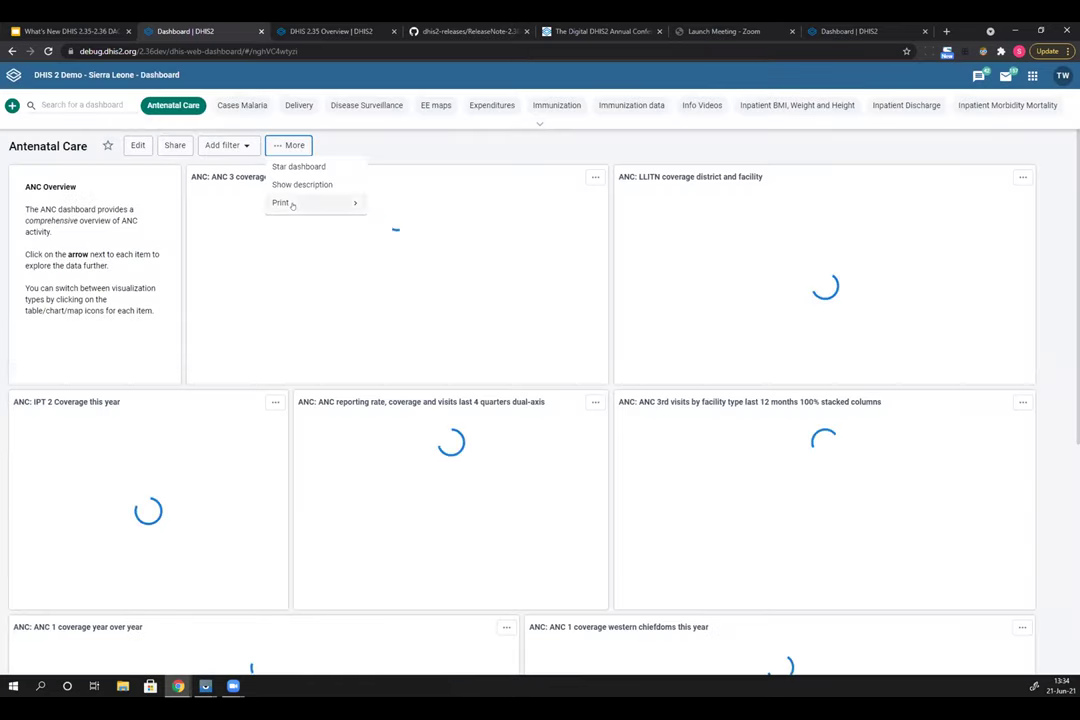
pyautogui.click(352, 204)
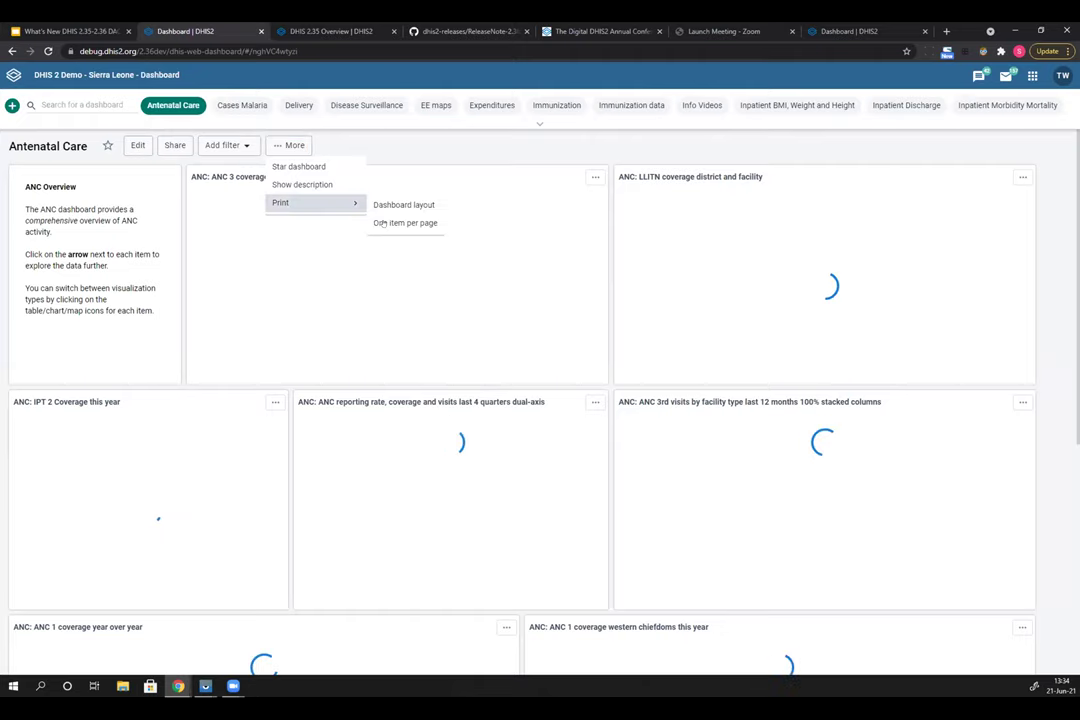
pyautogui.click(381, 223)
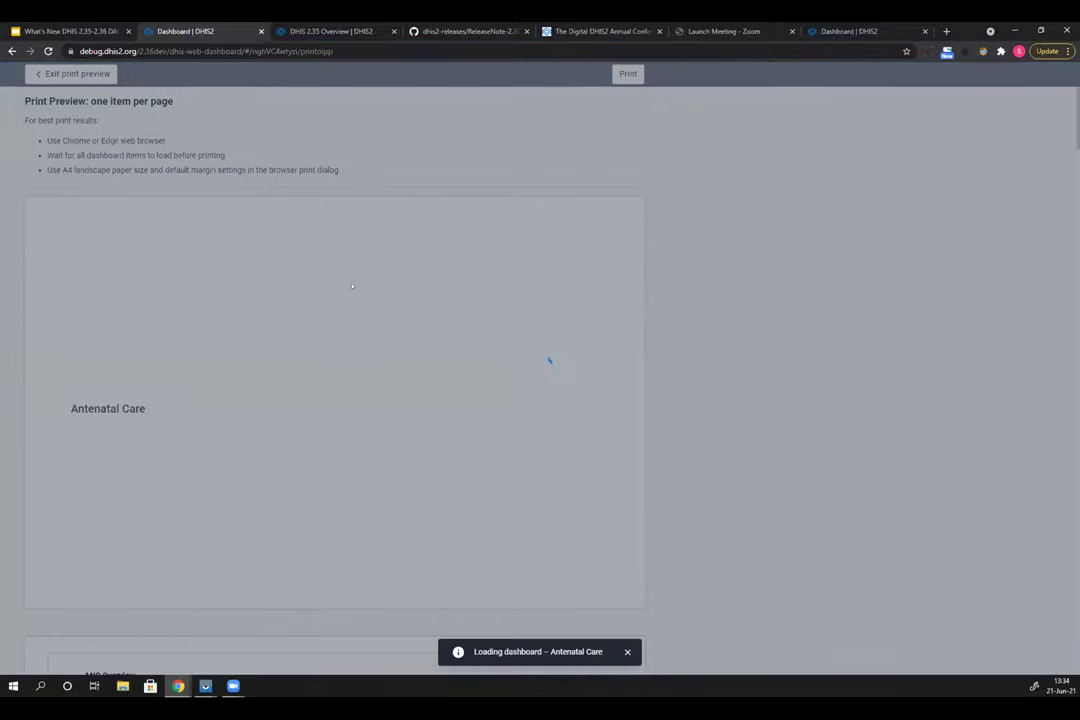
pyautogui.scroll(-5, 352, 287)
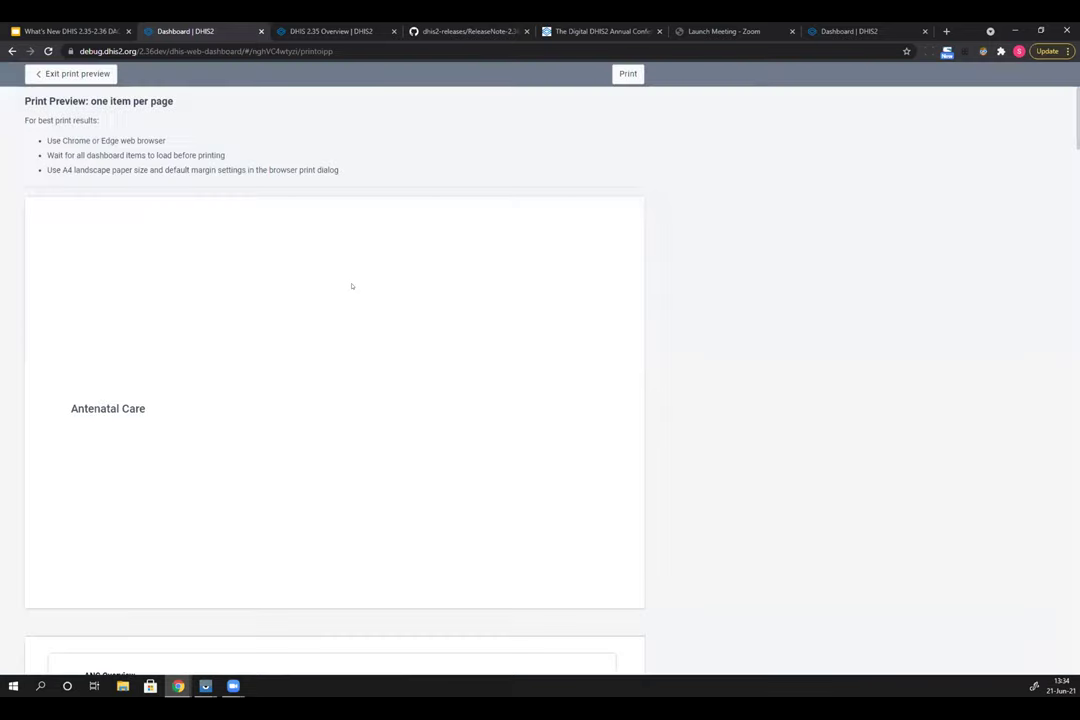
pyautogui.scroll(-4, 352, 287)
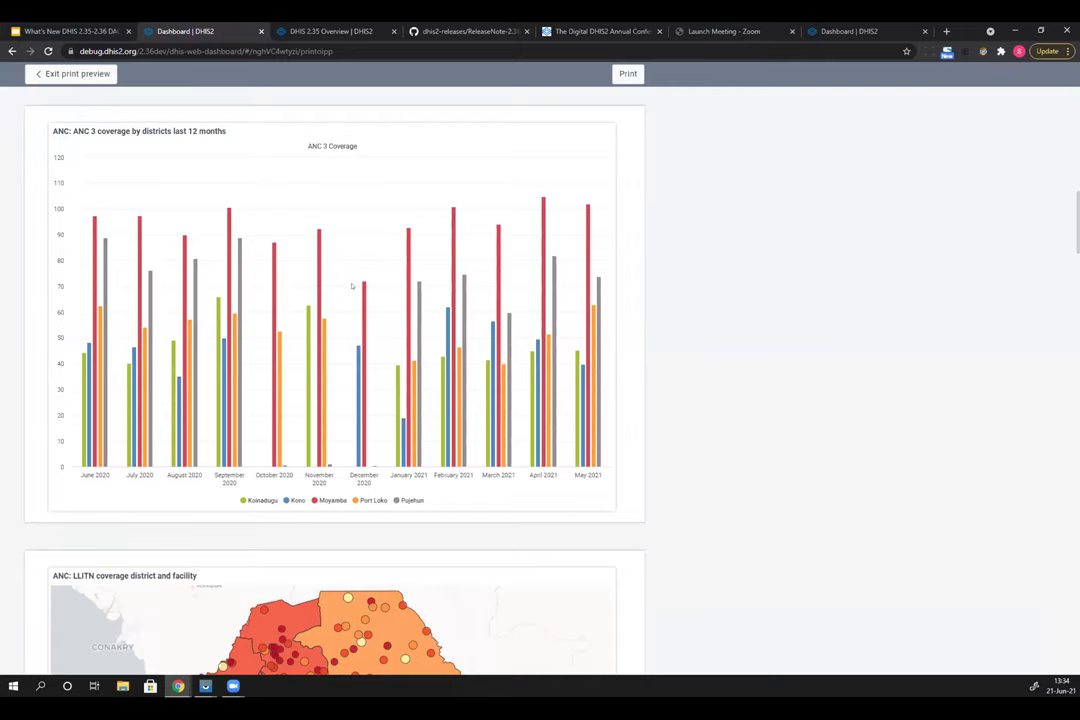
pyautogui.scroll(8, 351, 286)
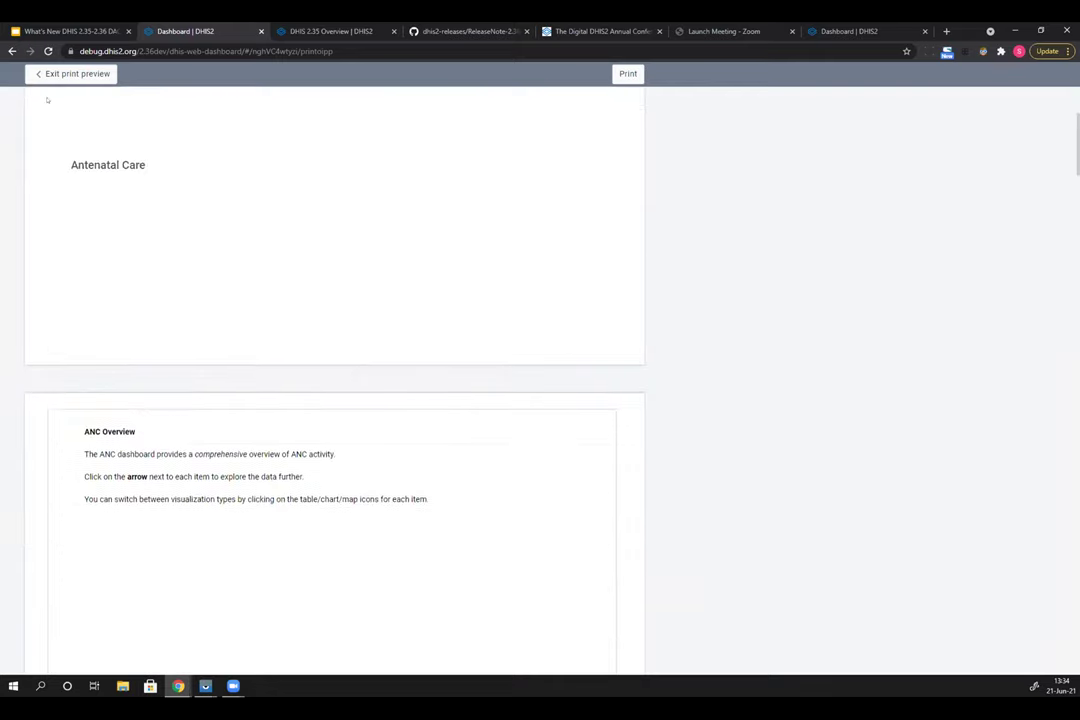
pyautogui.click(60, 75)
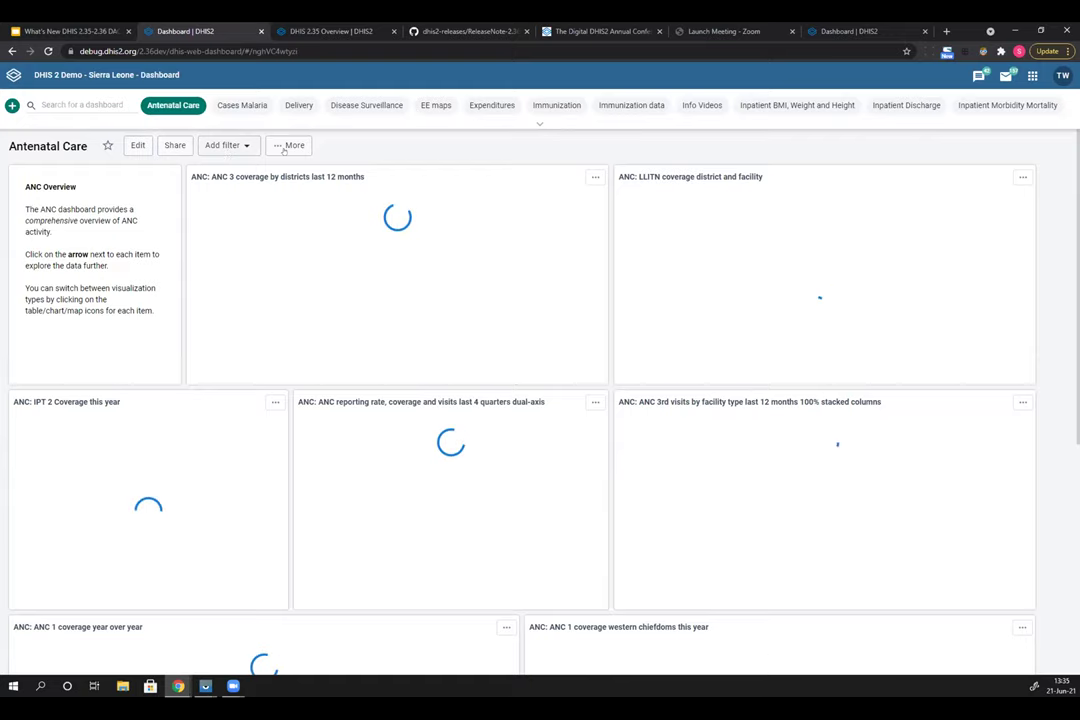
# Restrict the Antenatal Care dashboard to selected filter dimensions, keeping only Period by removing Organisation Unit, save the changes and check the available filters
pyautogui.click(224, 145)
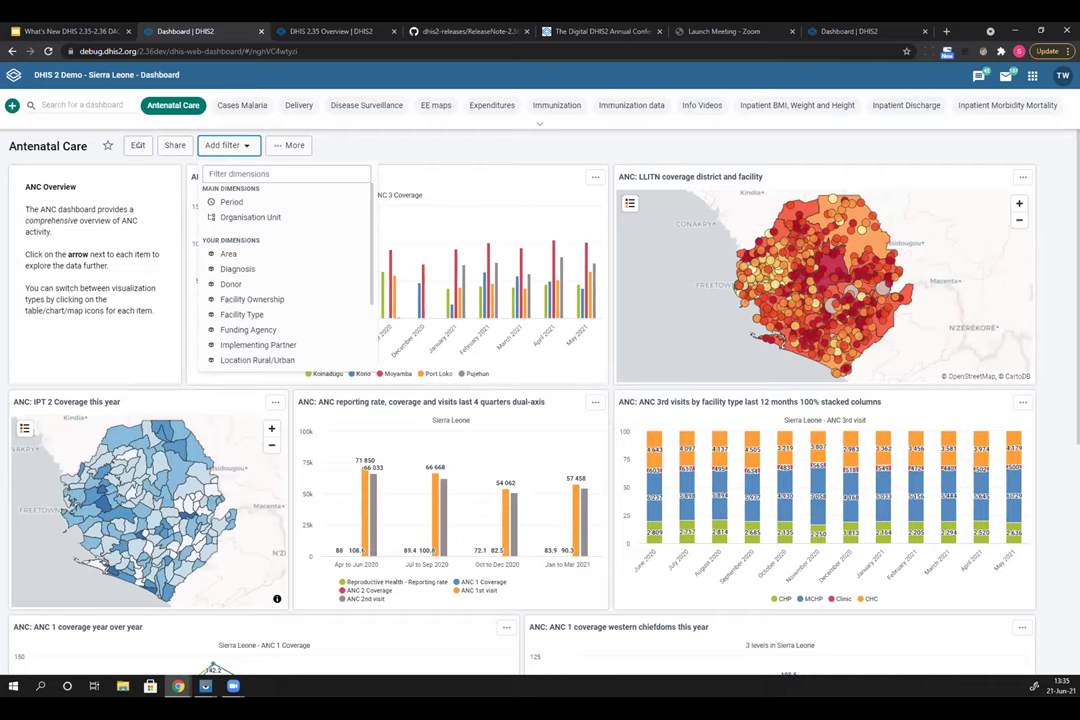
pyautogui.click(138, 145)
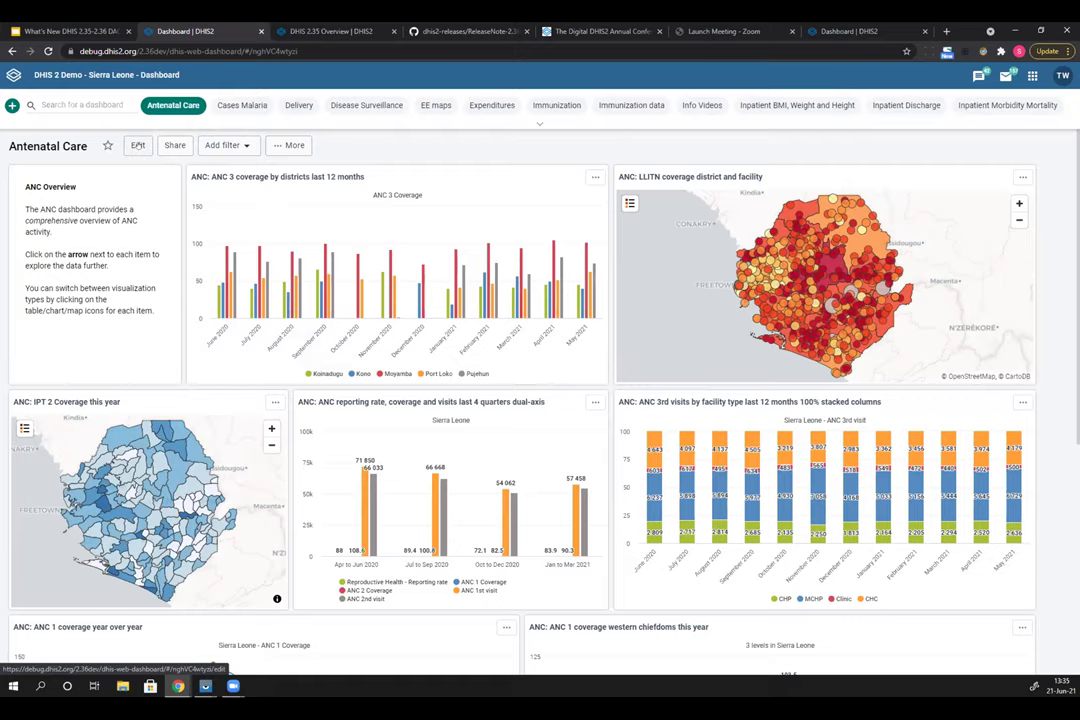
pyautogui.click(138, 145)
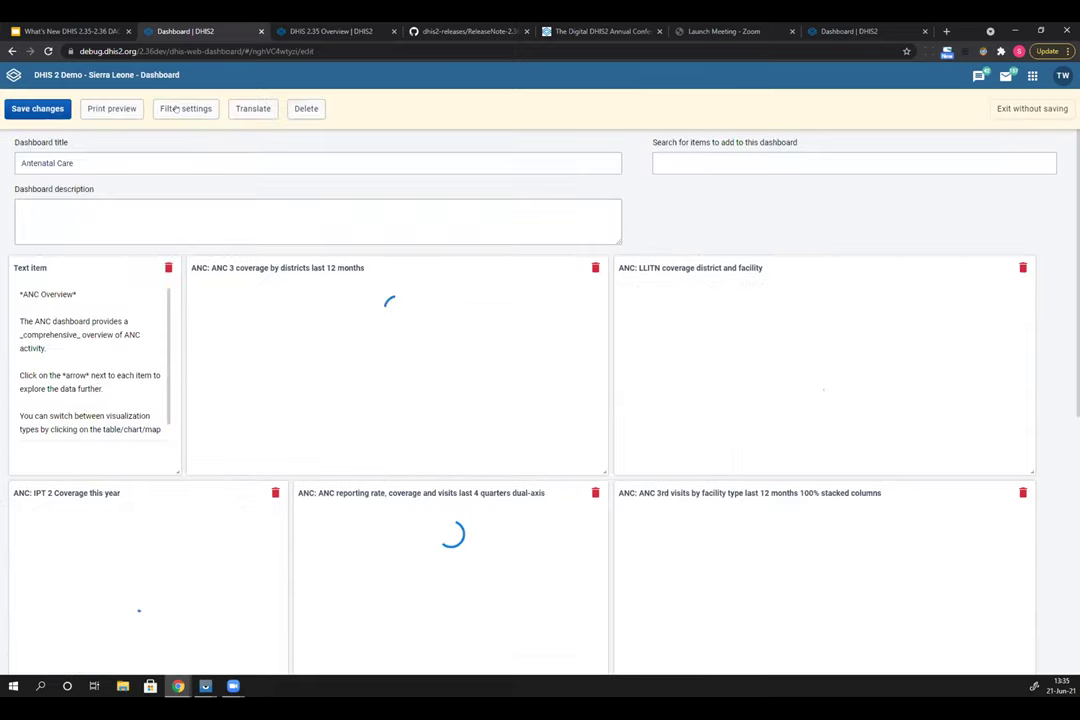
pyautogui.click(173, 109)
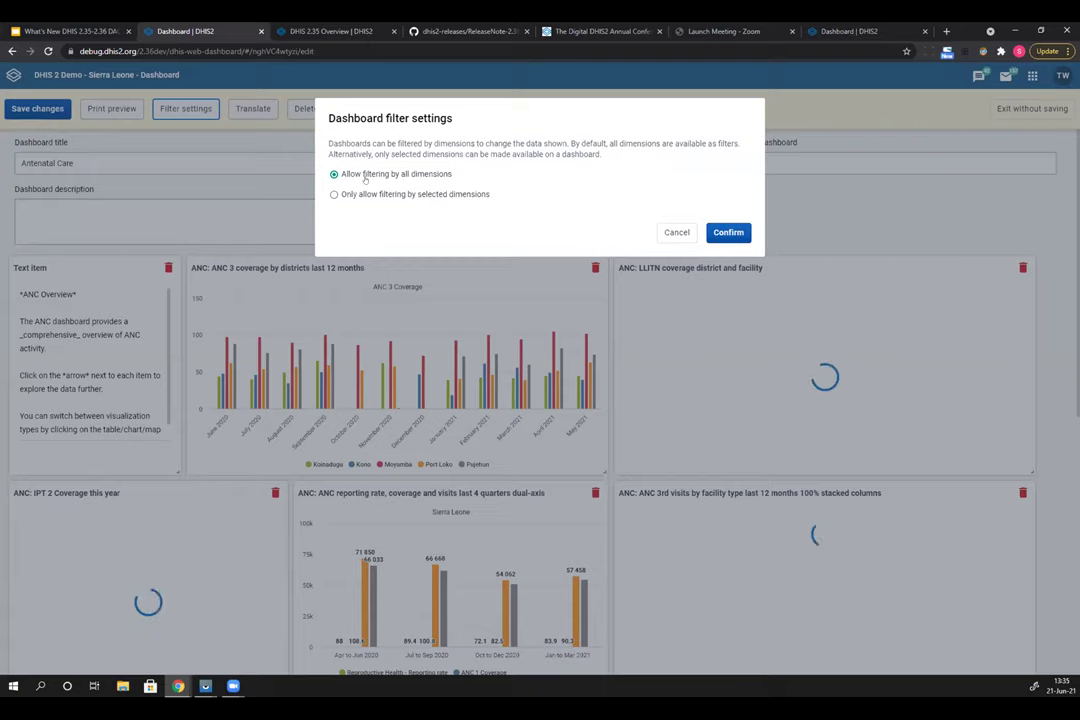
pyautogui.click(364, 195)
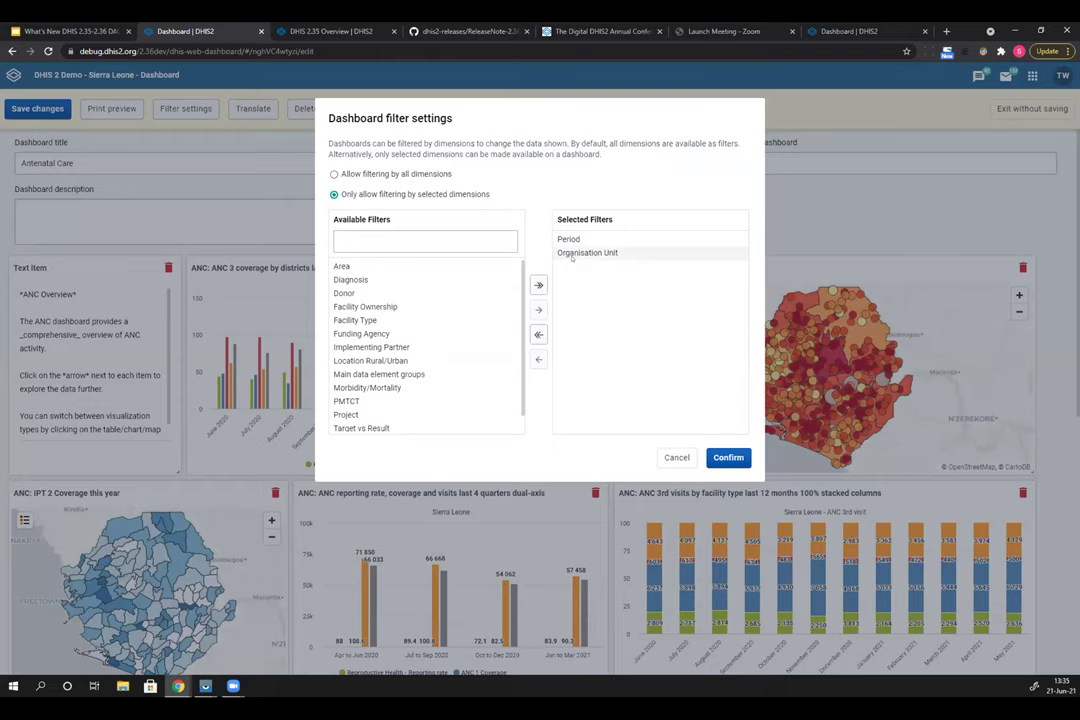
pyautogui.doubleClick(580, 253)
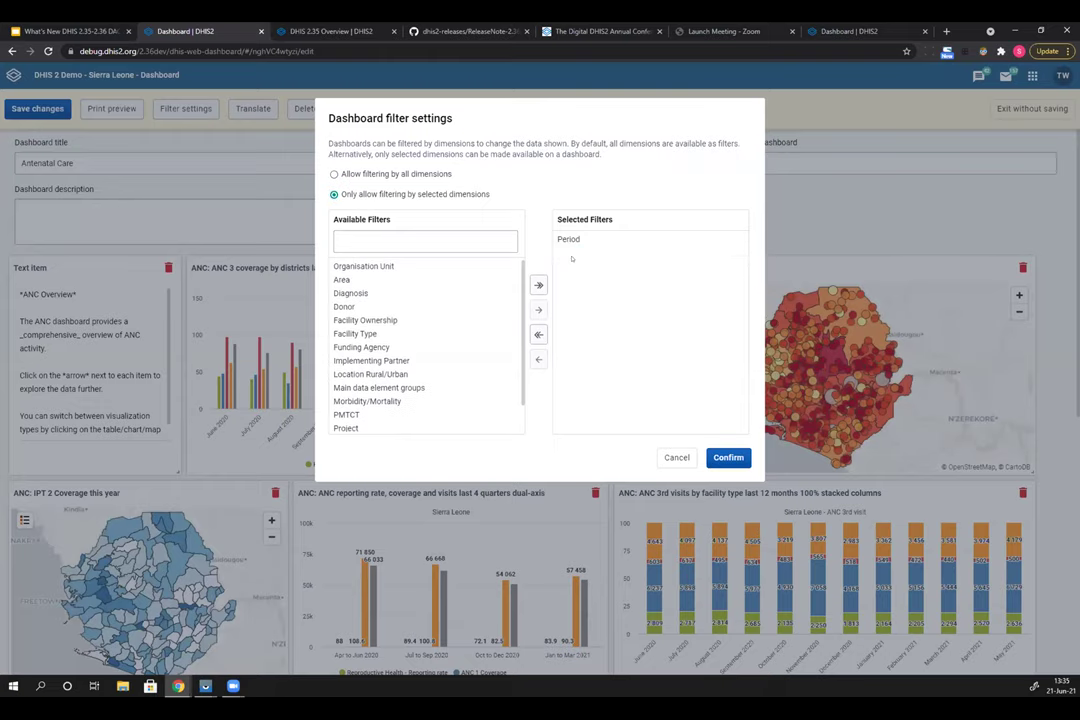
pyautogui.click(719, 455)
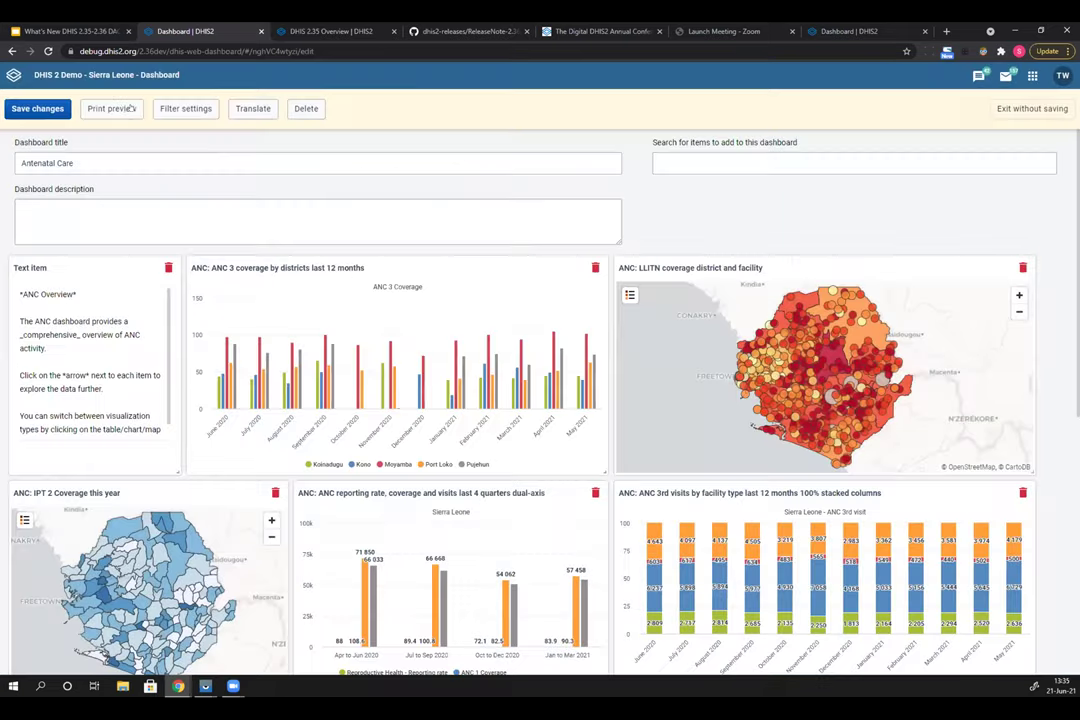
pyautogui.click(49, 112)
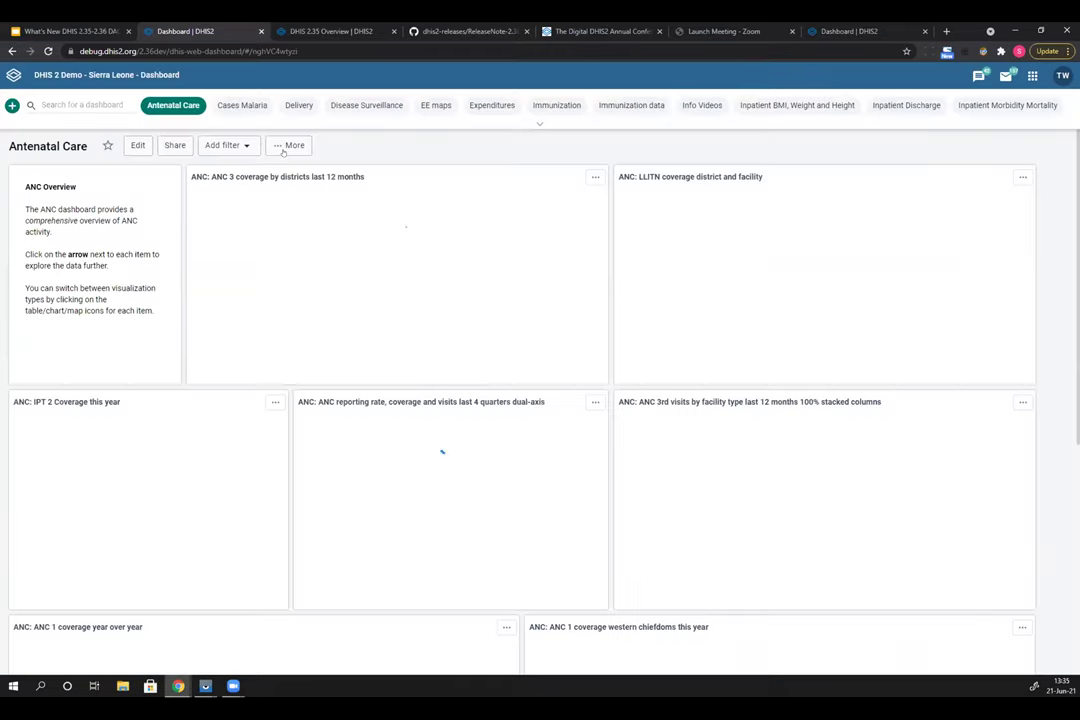
pyautogui.click(226, 145)
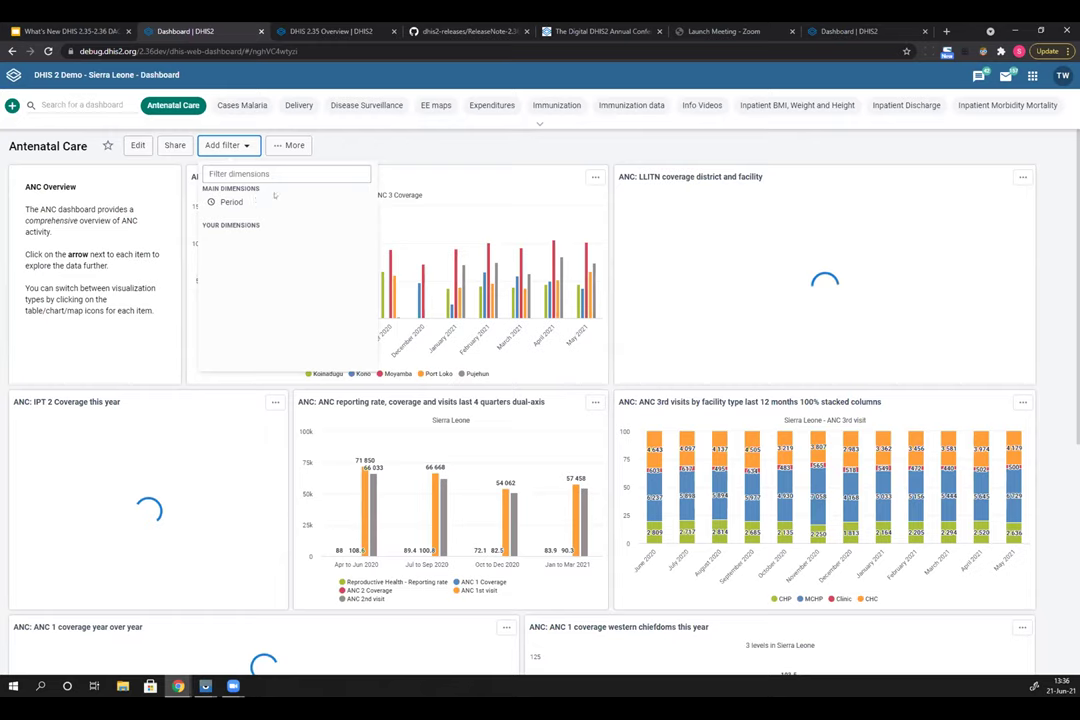
pyautogui.click(361, 151)
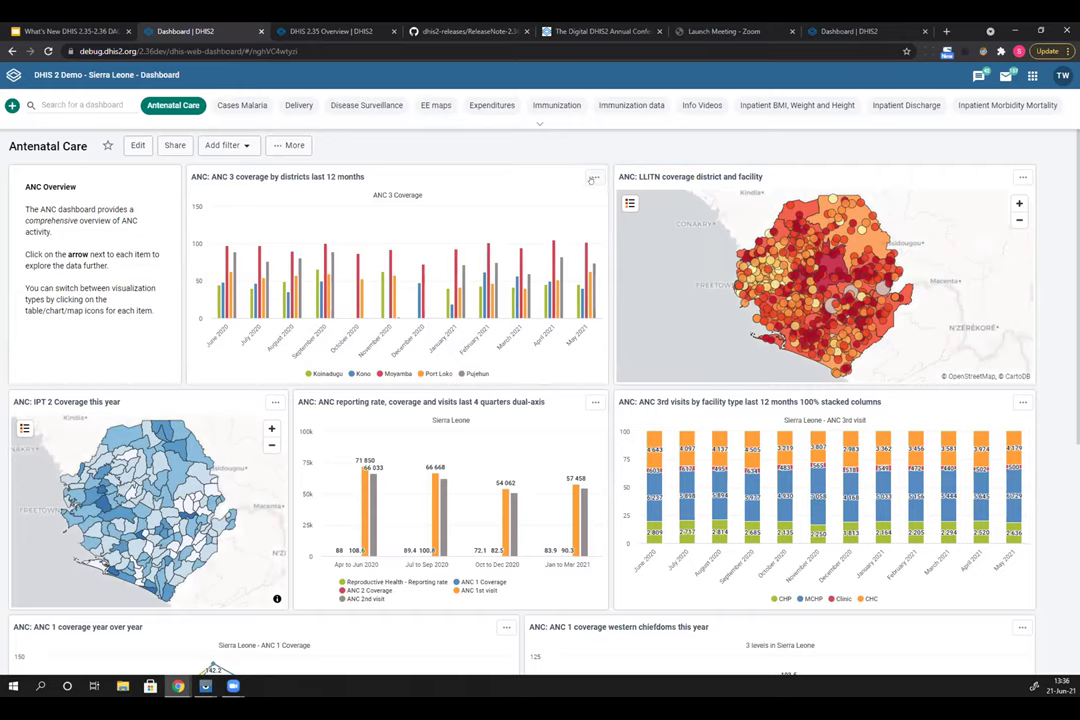
# View the "ANC 3 coverage by districts last 12 months" chart in fullscreen and return to the dashboard
pyautogui.click(594, 178)
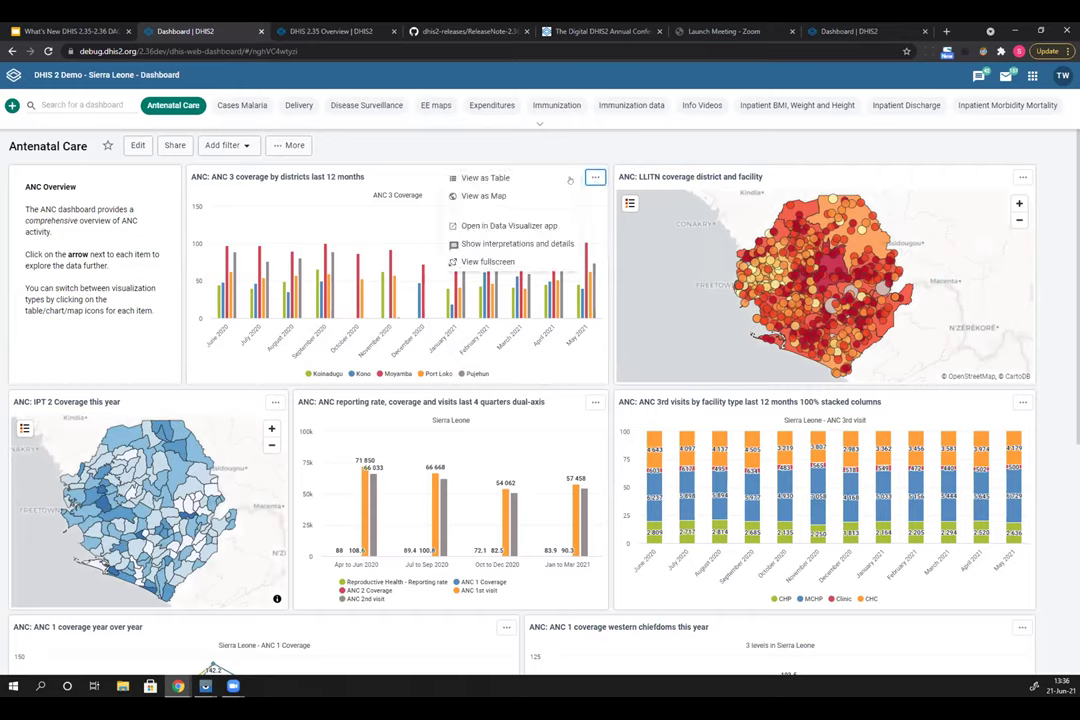
pyautogui.click(482, 261)
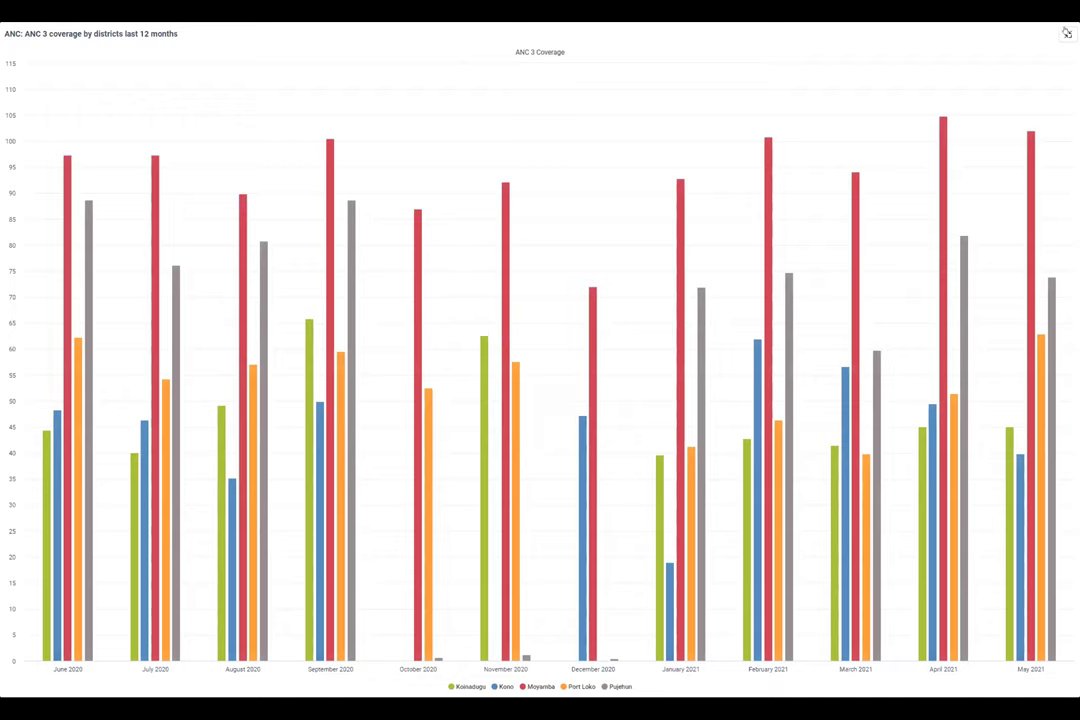
pyautogui.press('Escape')
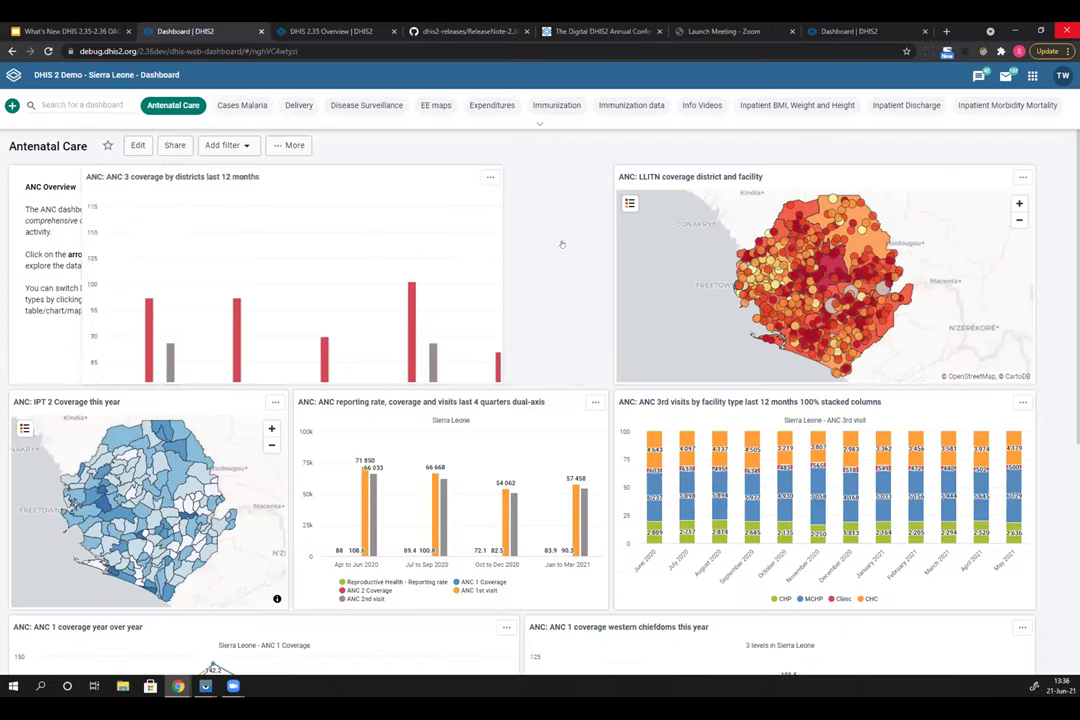
# Switch to the Vysor window mirroring the SM A515F phone to view the dashboard on mobile
pyautogui.moveTo(391, 256)
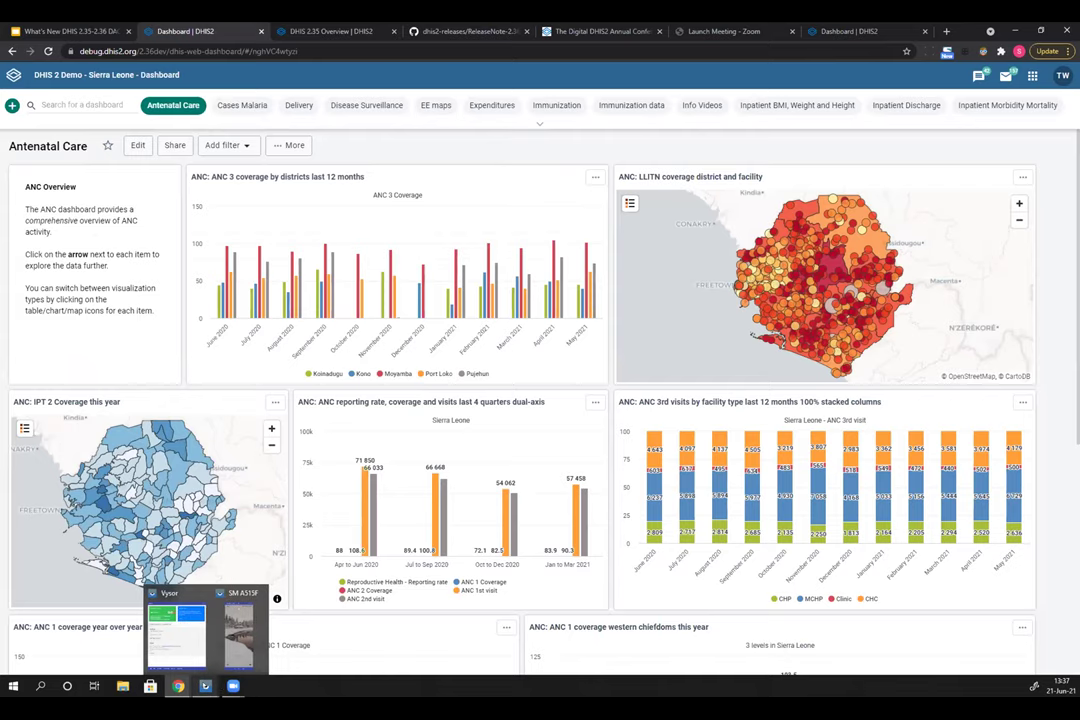
pyautogui.click(236, 630)
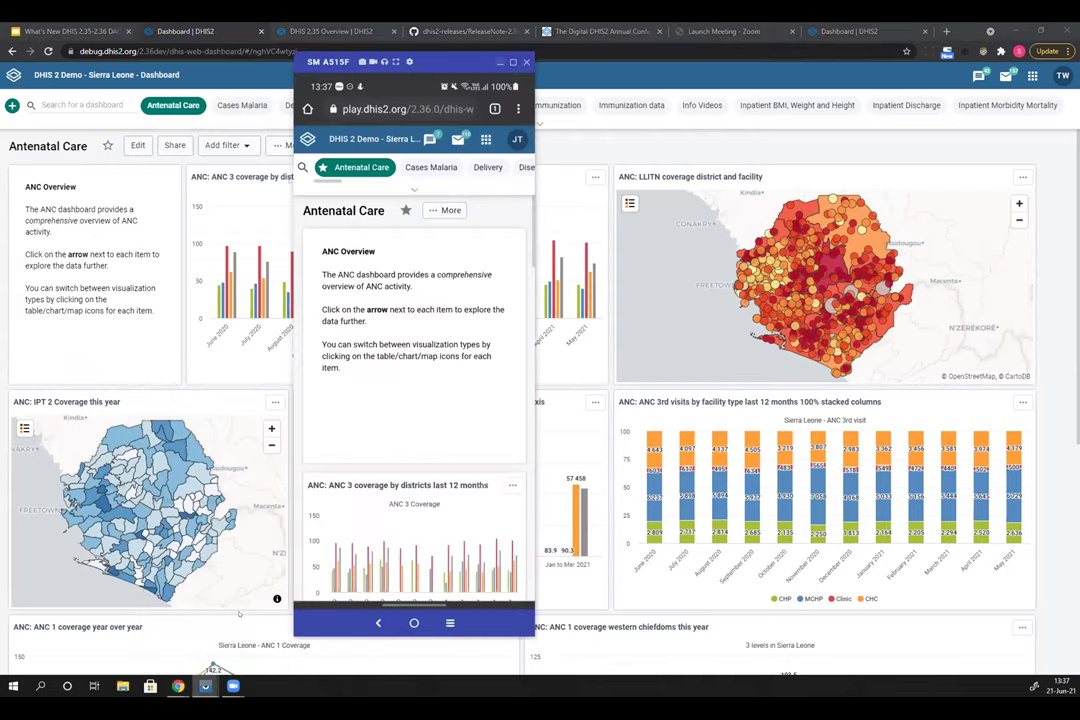
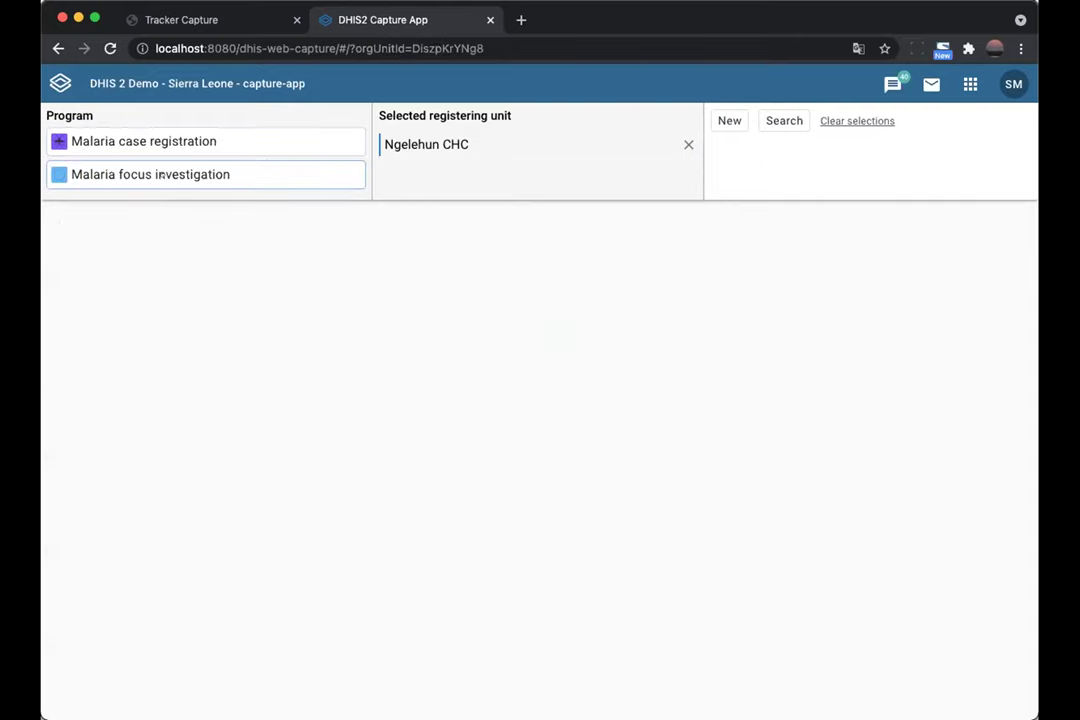
# Open the Malaria focus investigation program with the Active enrollments view and clear its enrollment status filter
pyautogui.click(180, 174)
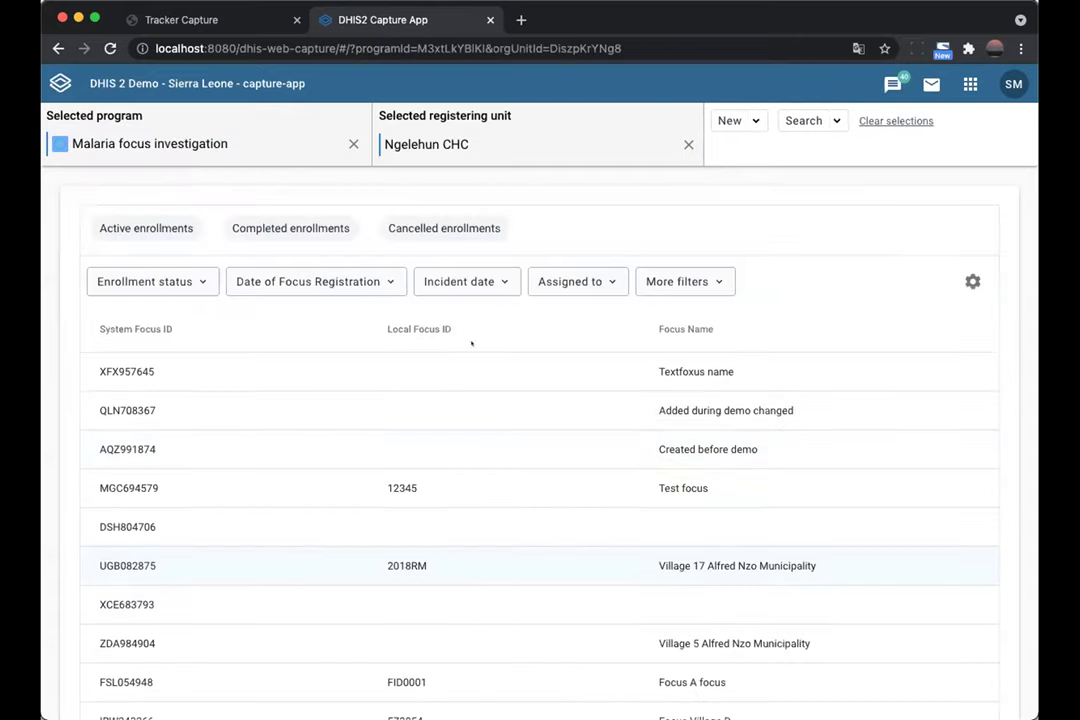
pyautogui.click(142, 226)
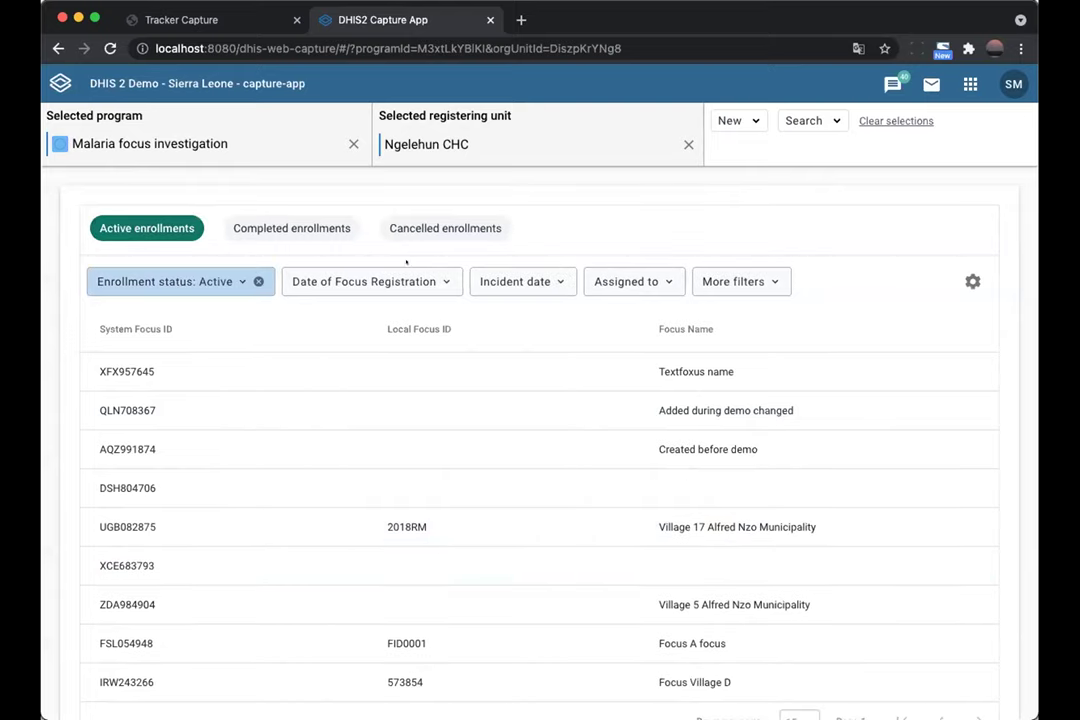
pyautogui.click(258, 281)
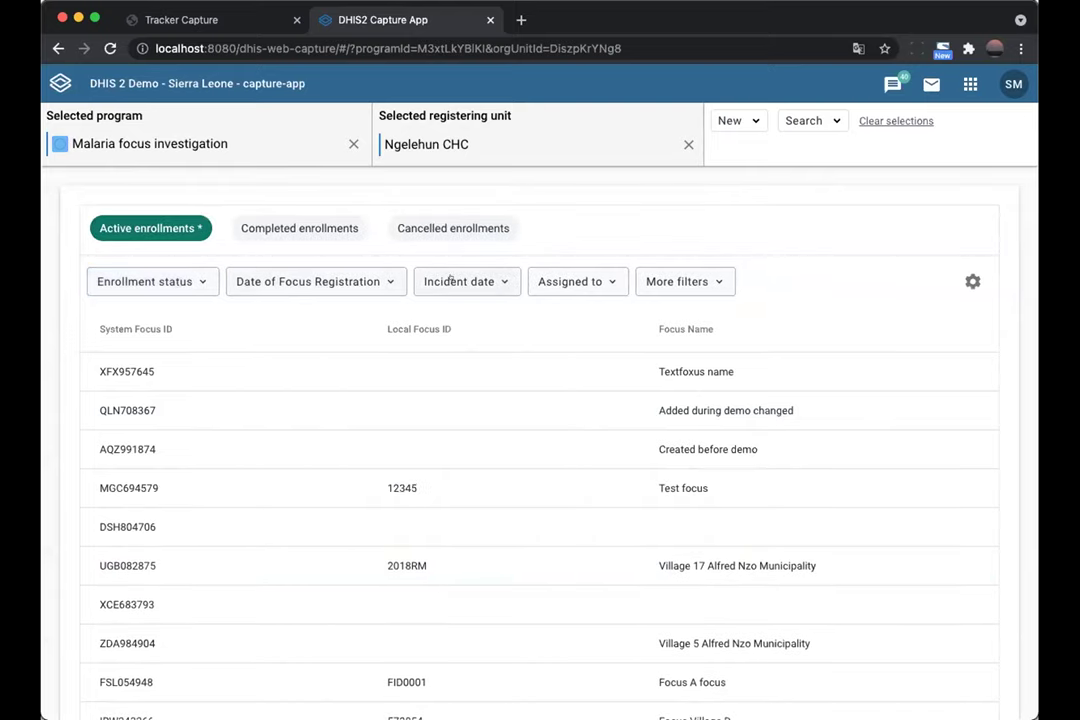
# Filter the enrollment list by an incident date of This month and clear that filter again
pyautogui.click(450, 281)
pyautogui.click(468, 404)
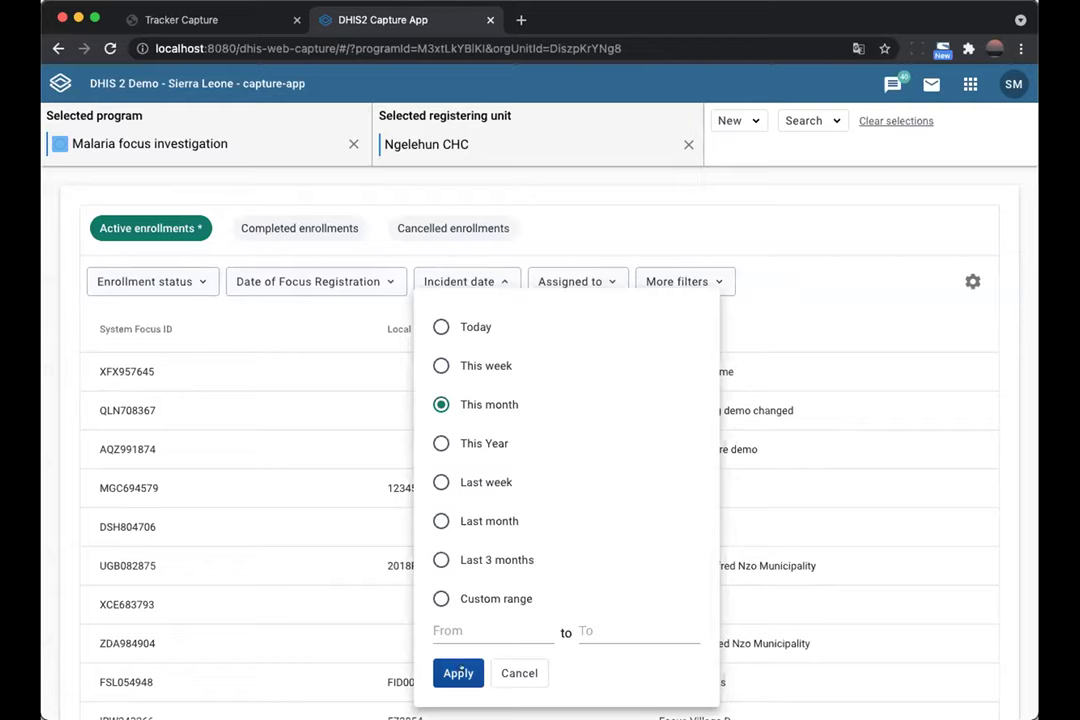
pyautogui.click(458, 672)
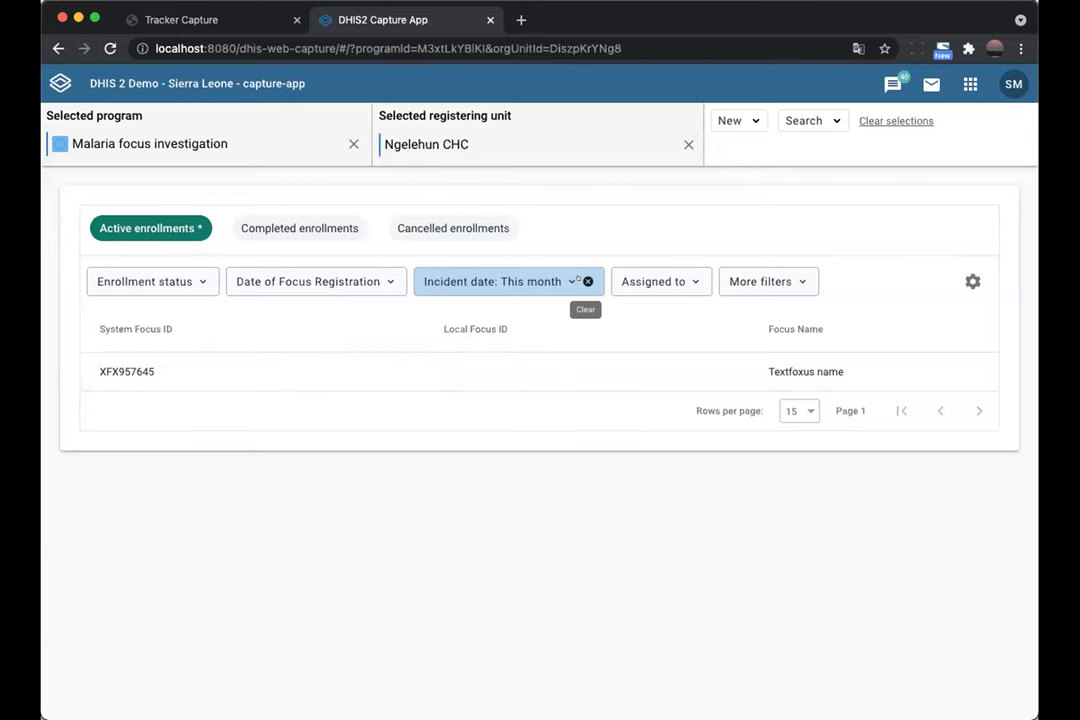
pyautogui.click(582, 281)
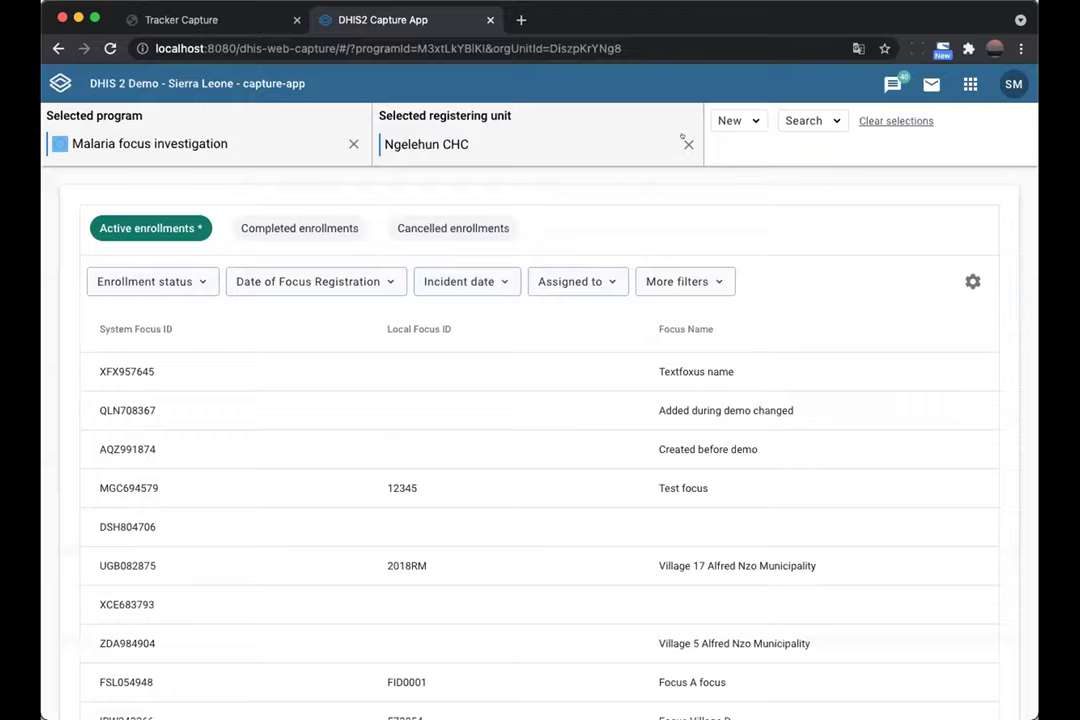
# Change the registering unit to Njandama MCHP and open the Village 28 Oliver Tambo District enrollment
pyautogui.click(686, 143)
pyautogui.click(460, 197)
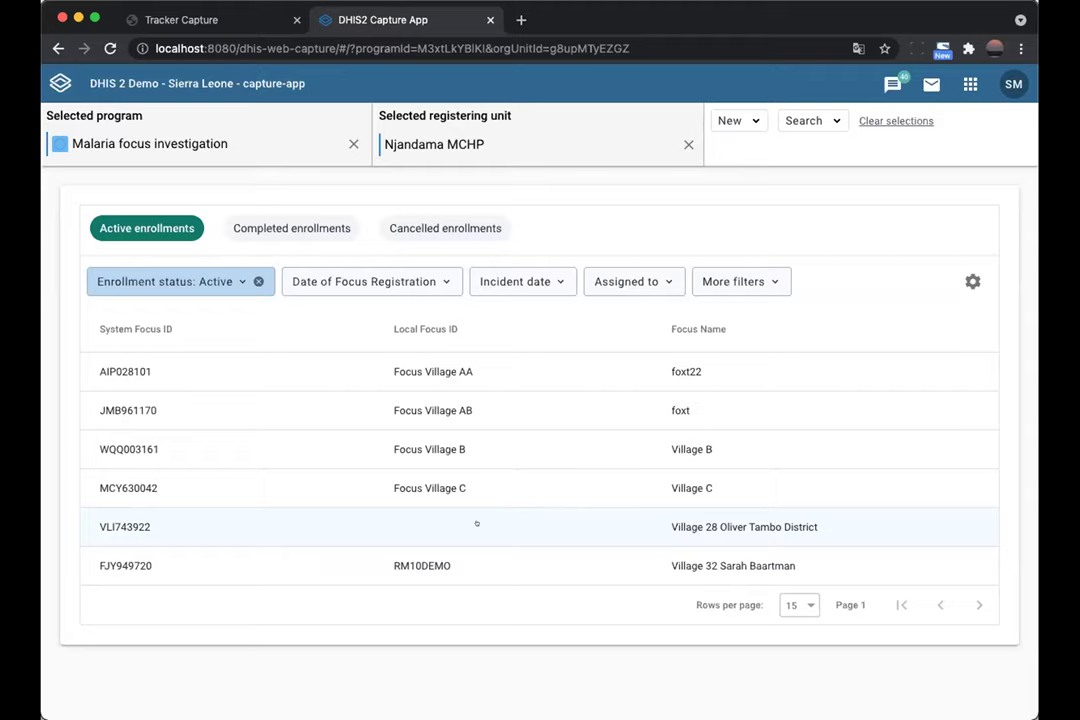
pyautogui.click(476, 523)
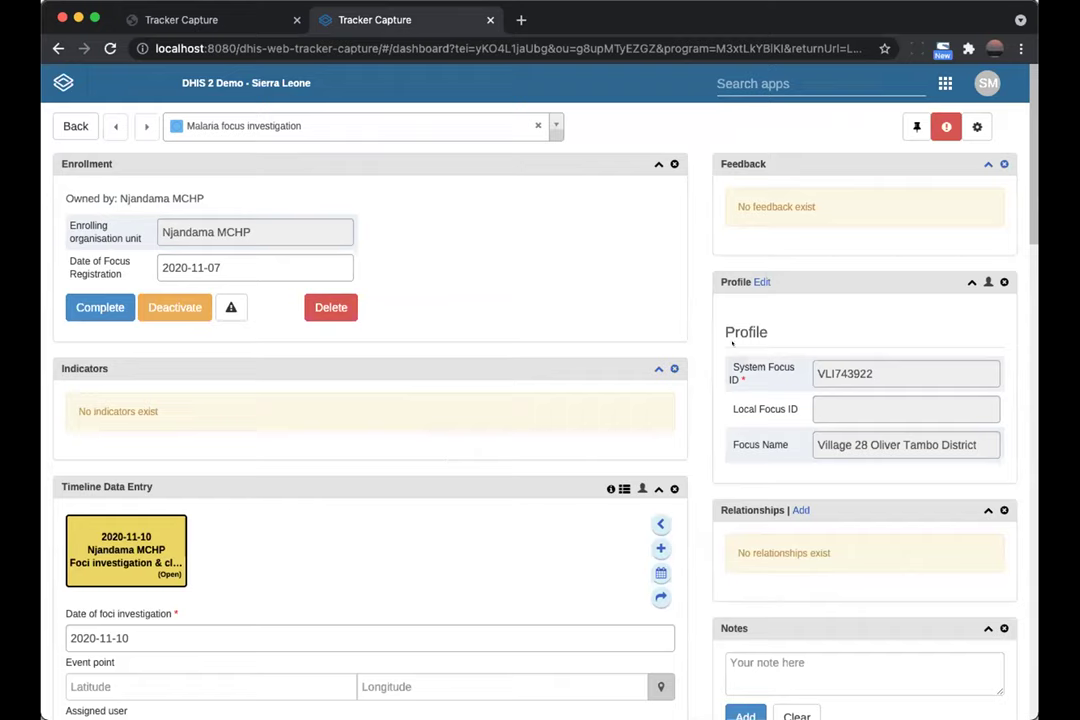
# Set the profile's Local Focus ID to "Focus C", save it and return to the enrollment list
pyautogui.click(762, 282)
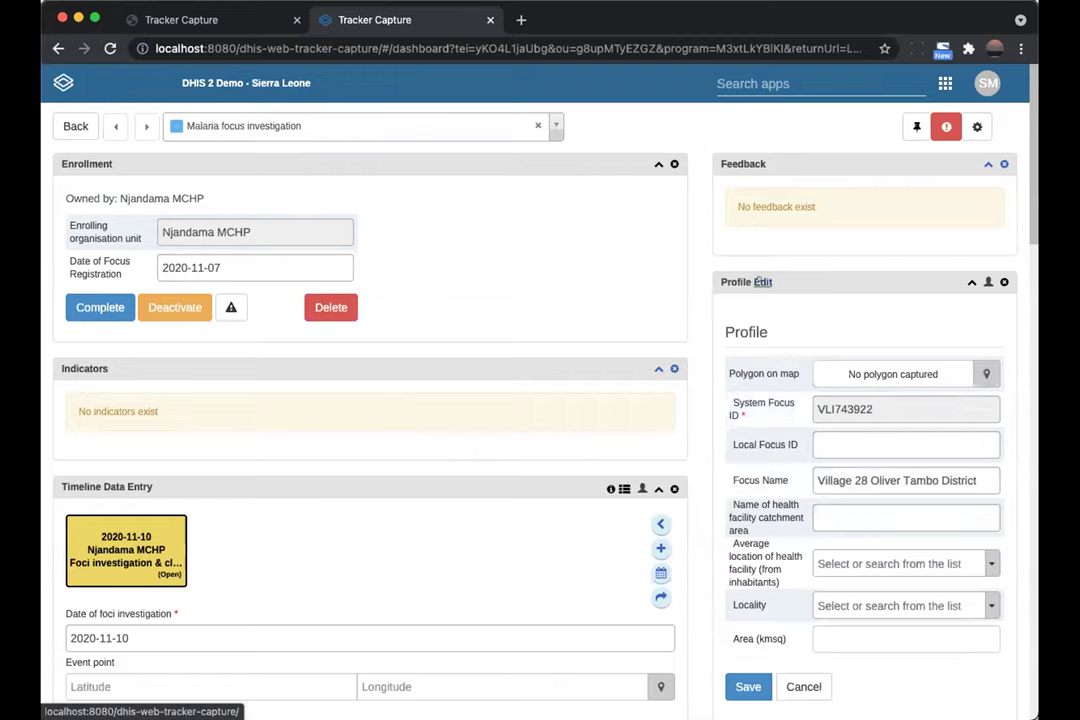
pyautogui.click(850, 445)
pyautogui.write('Focus ')
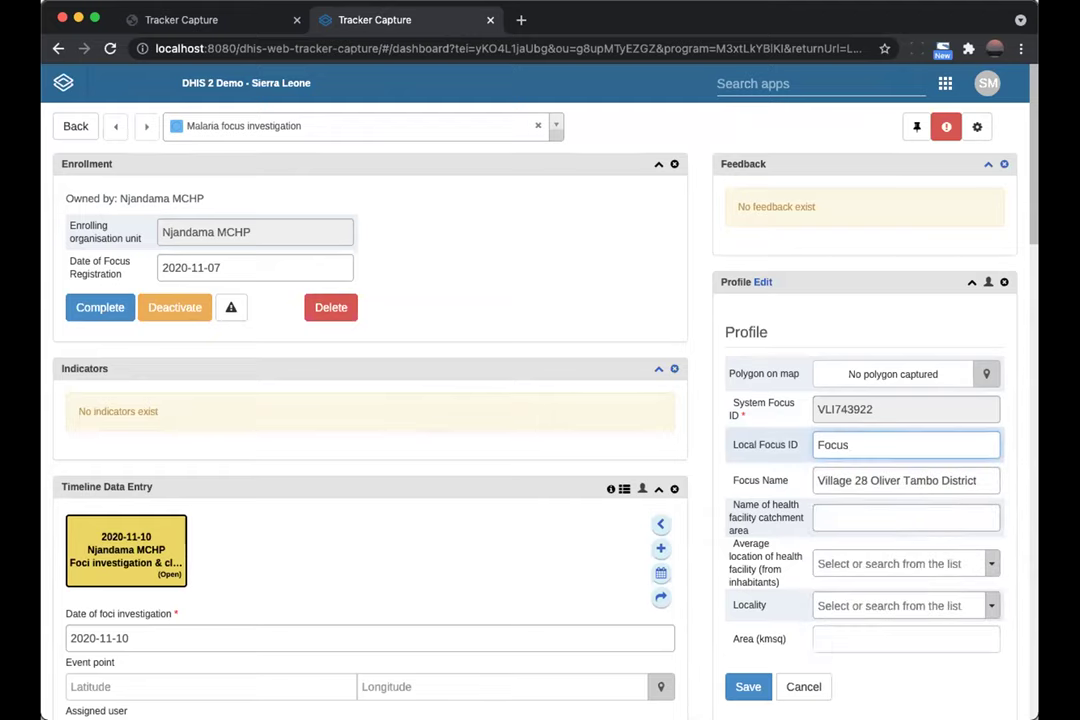
pyautogui.write('C')
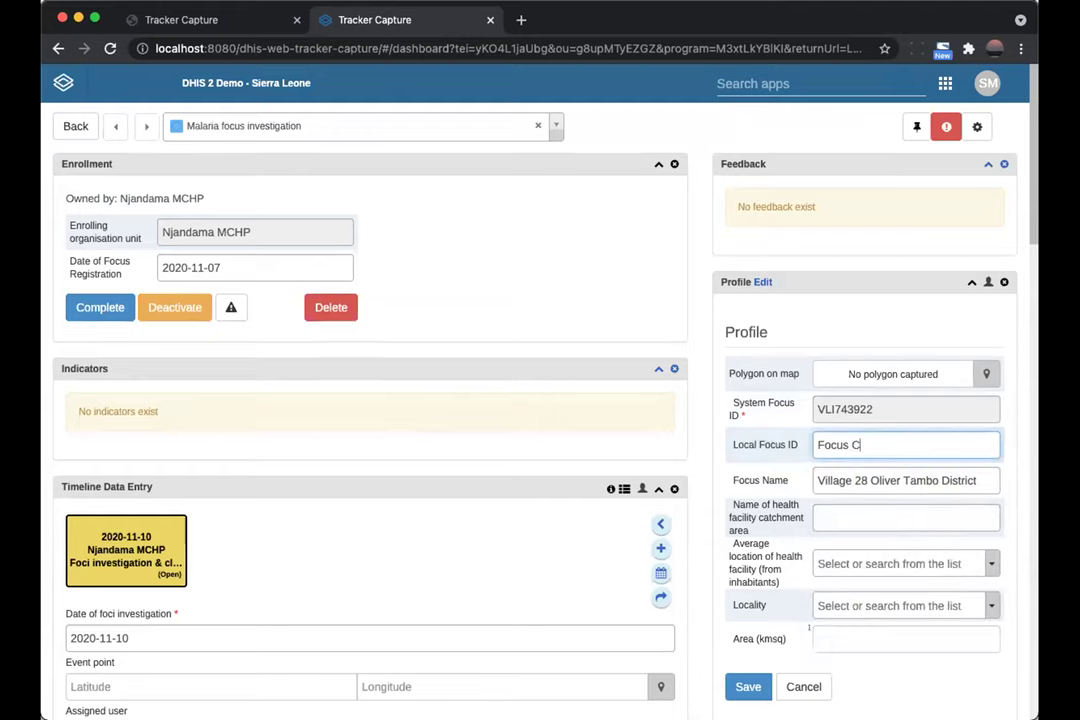
pyautogui.click(748, 686)
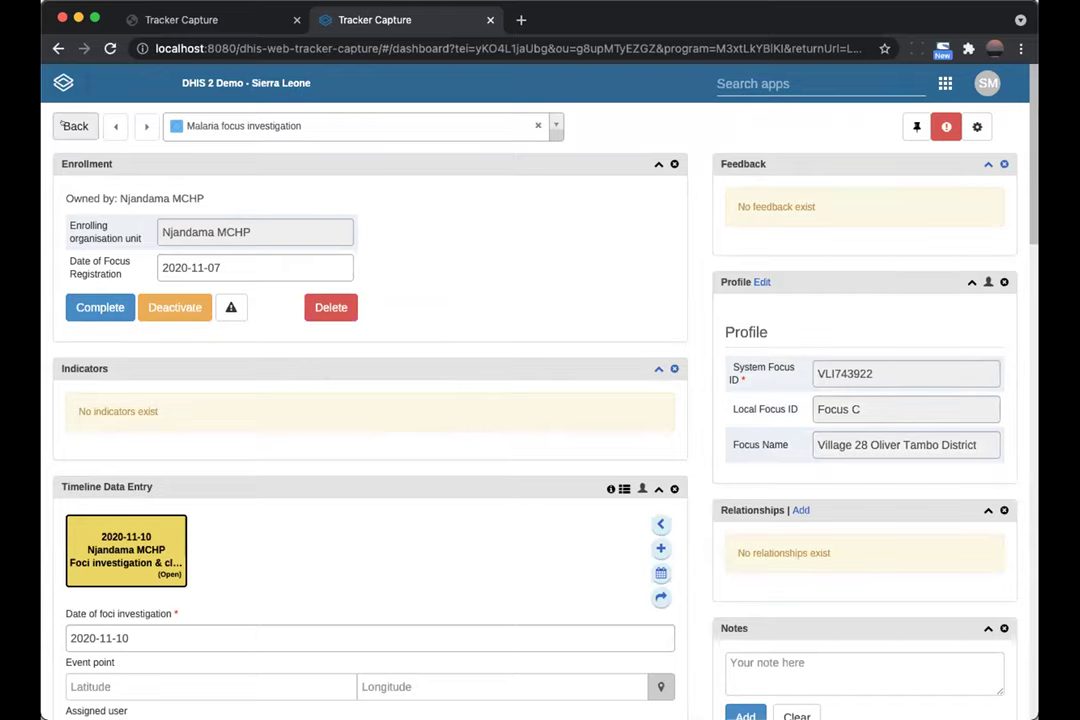
pyautogui.click(63, 125)
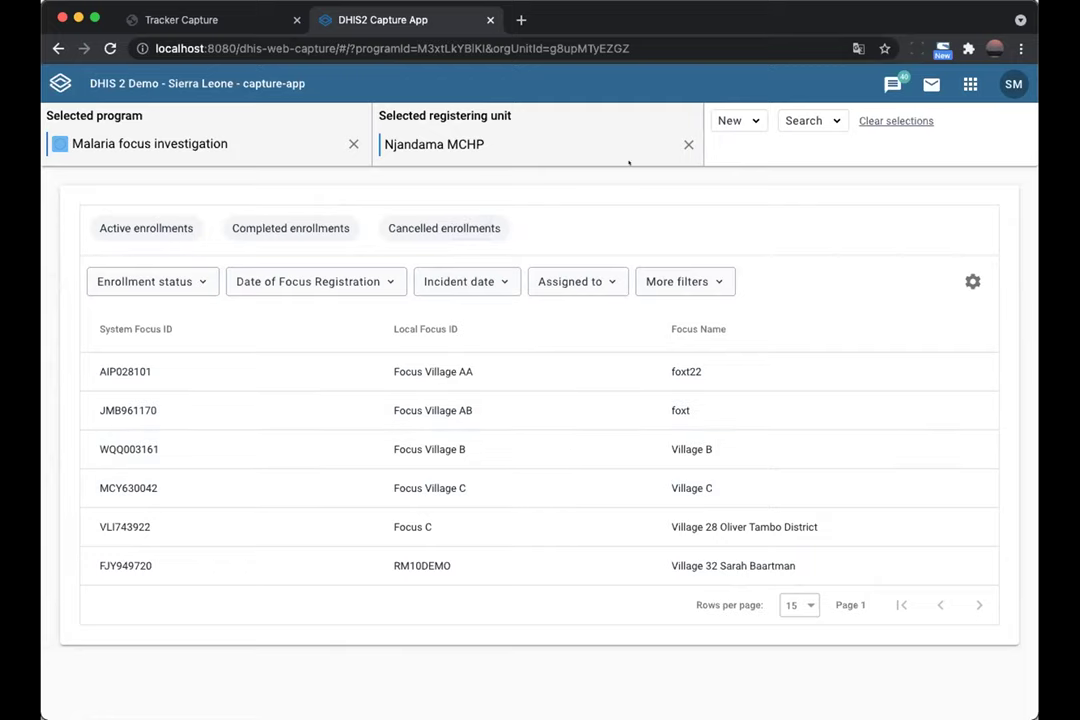
# Start a new record without a program and choose to create it for a Person
pyautogui.click(730, 121)
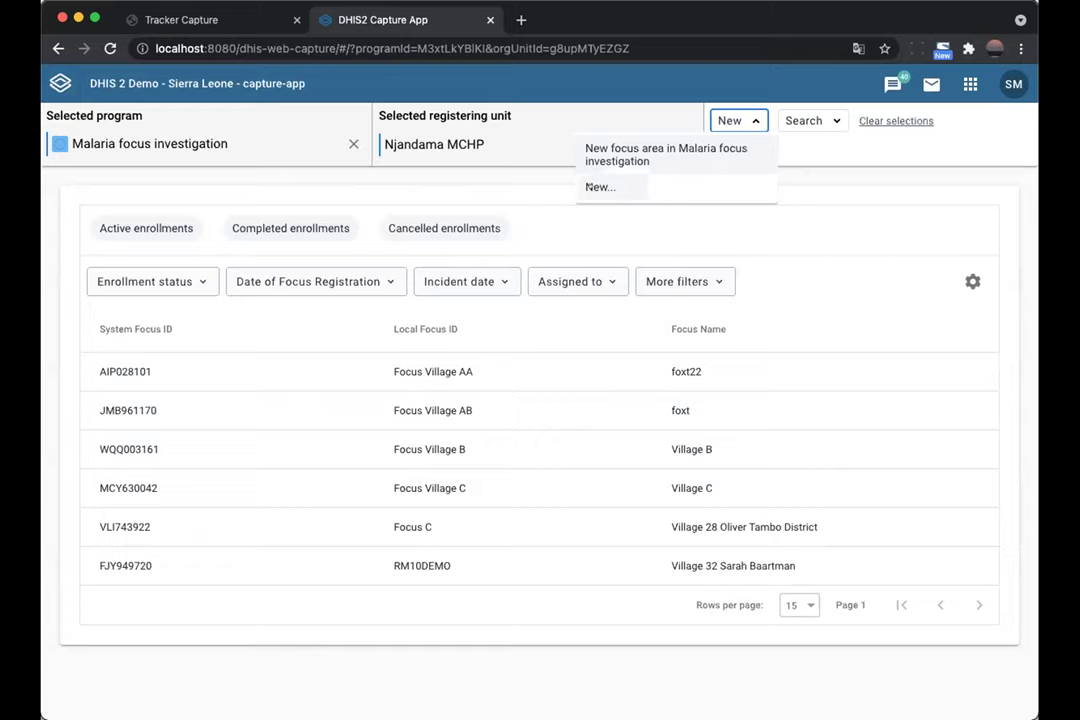
pyautogui.click(600, 187)
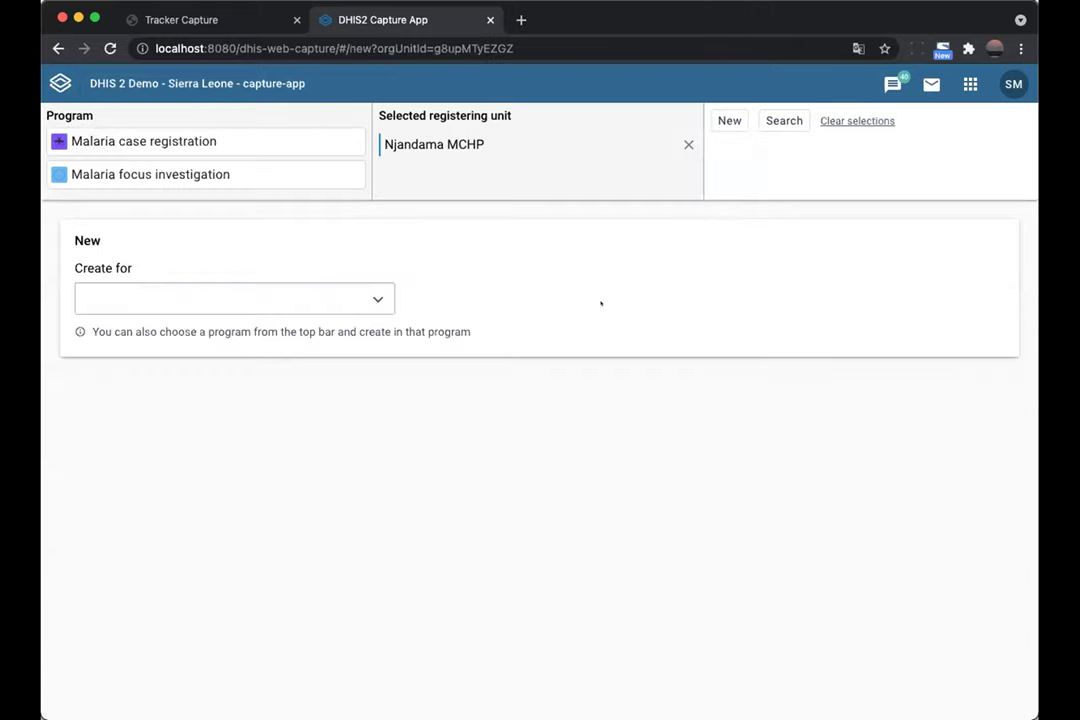
pyautogui.click(176, 305)
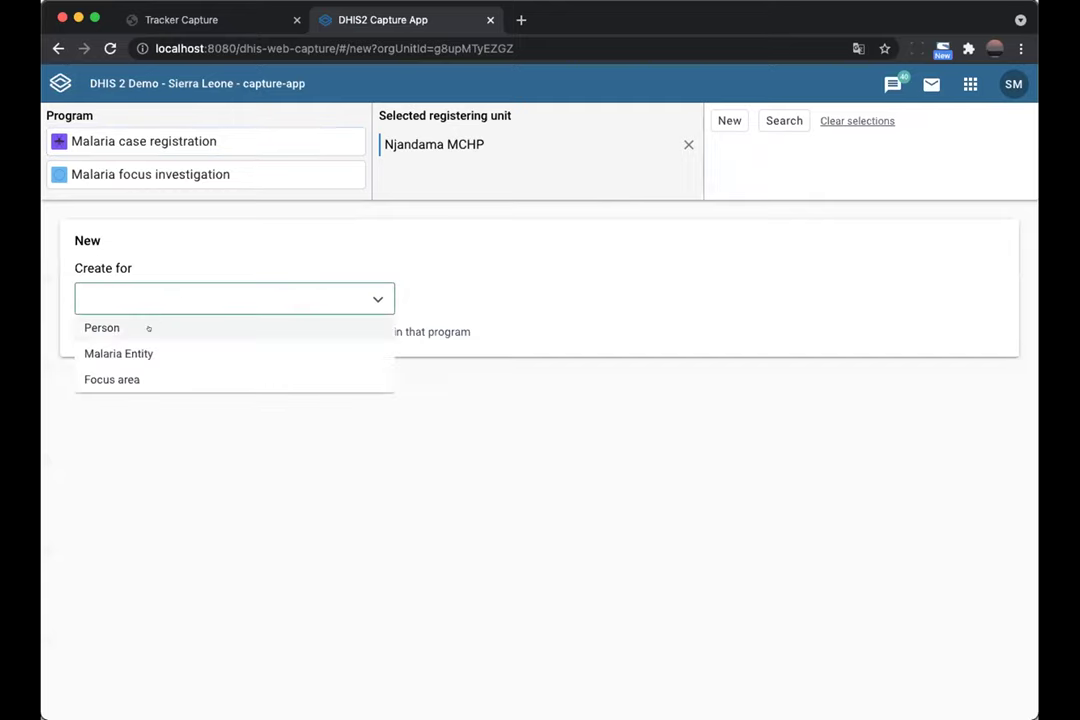
pyautogui.click(148, 328)
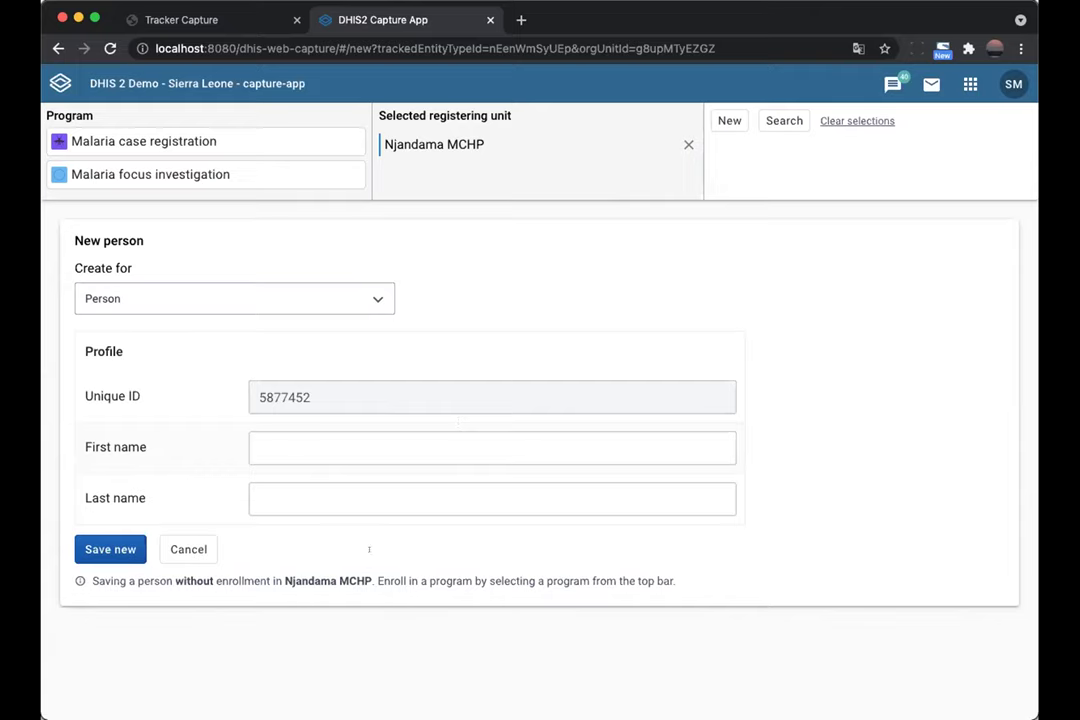
# Select the Malaria focus investigation program for the new record and copy its System Focus ID
pyautogui.click(120, 174)
pyautogui.click(289, 511)
pyautogui.click(290, 558)
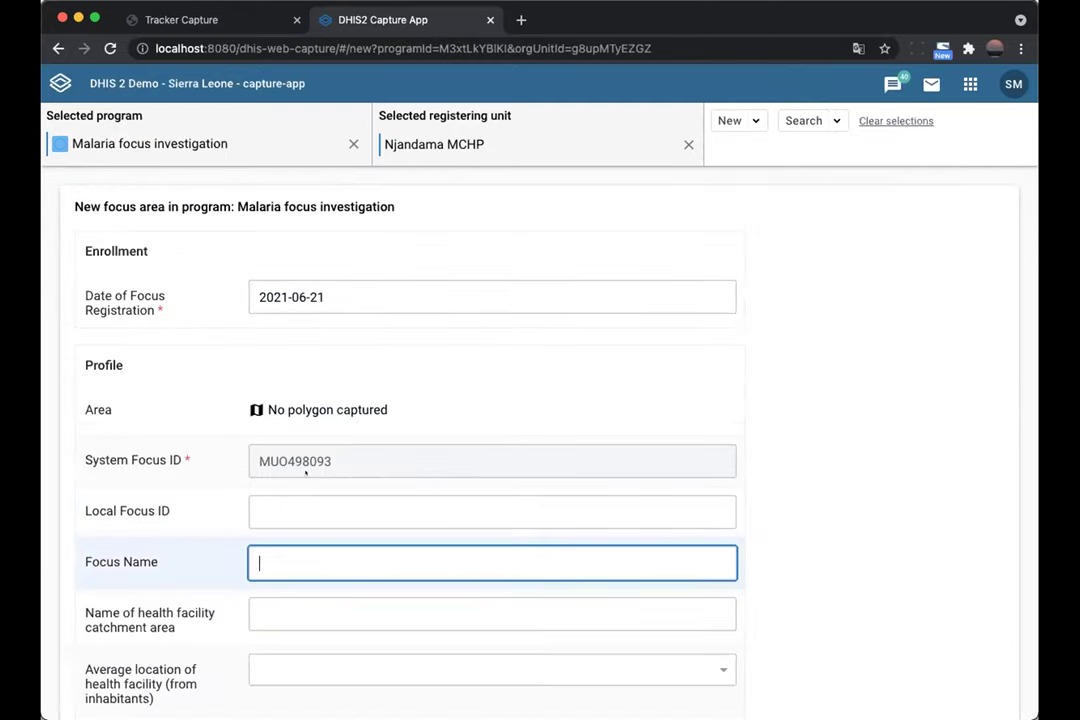
pyautogui.doubleClick(305, 460)
# Enter "Test investigation" as the Focus Name and save the new focus area
pyautogui.click(277, 560)
pyautogui.write('Test investigagtion')
pyautogui.press('BackSpace')
pyautogui.press('BackSpace')
pyautogui.press('BackSpace')
pyautogui.press('BackSpace')
pyautogui.press('BackSpace')
pyautogui.write('tion')
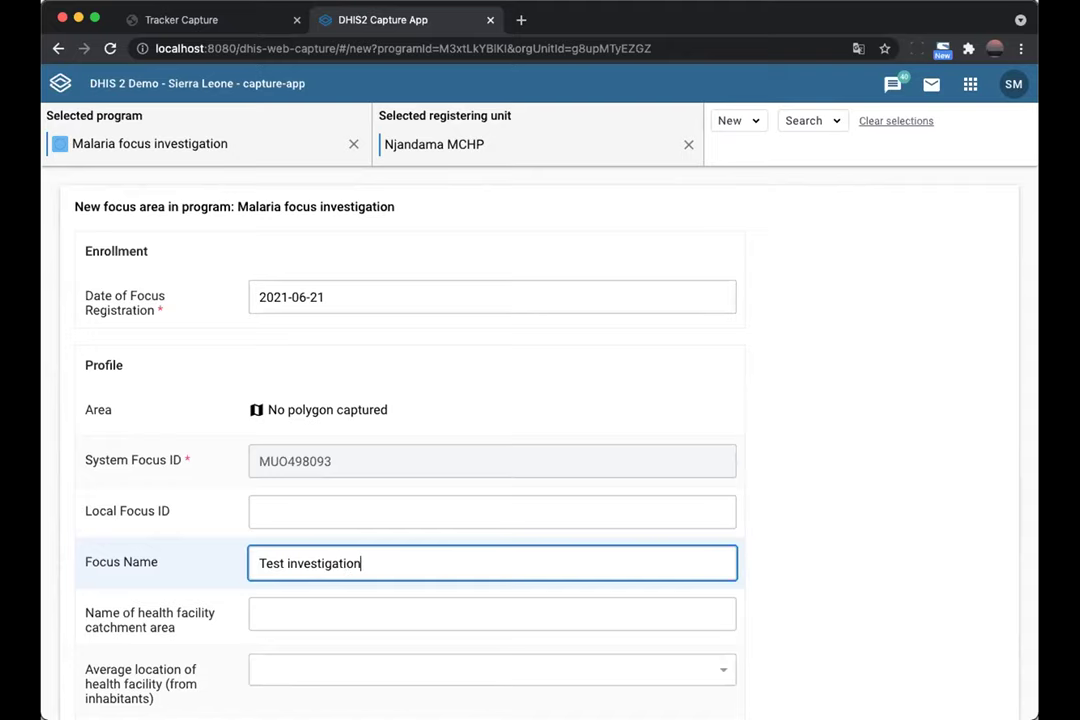
pyautogui.scroll(-3, 390, 391)
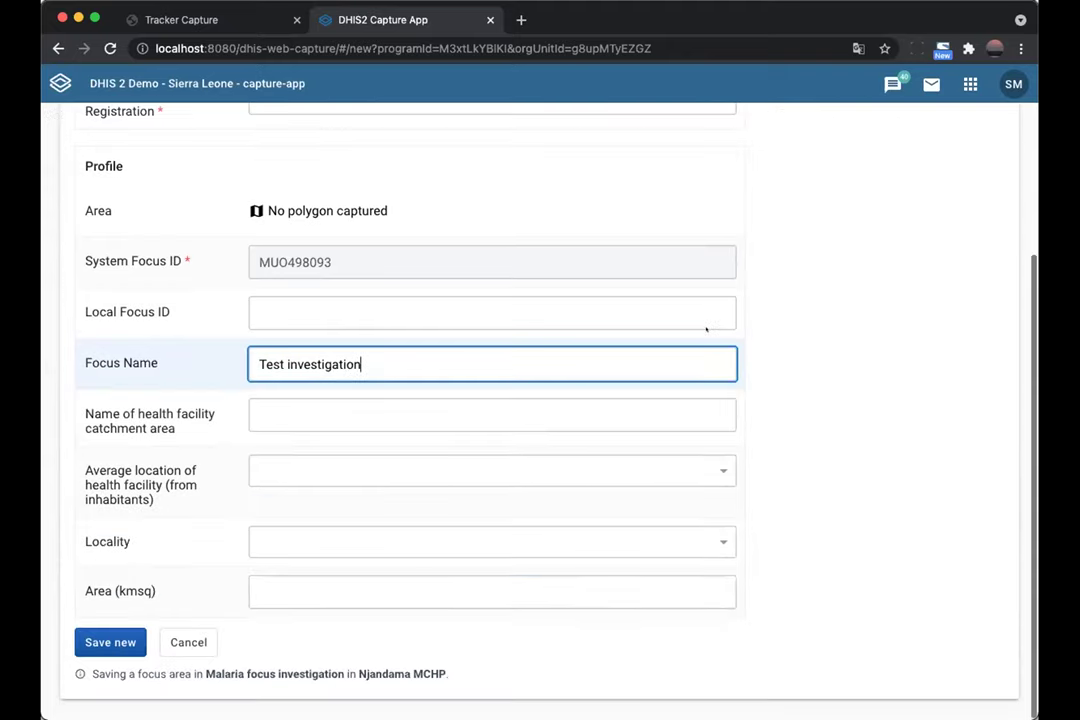
pyautogui.click(109, 642)
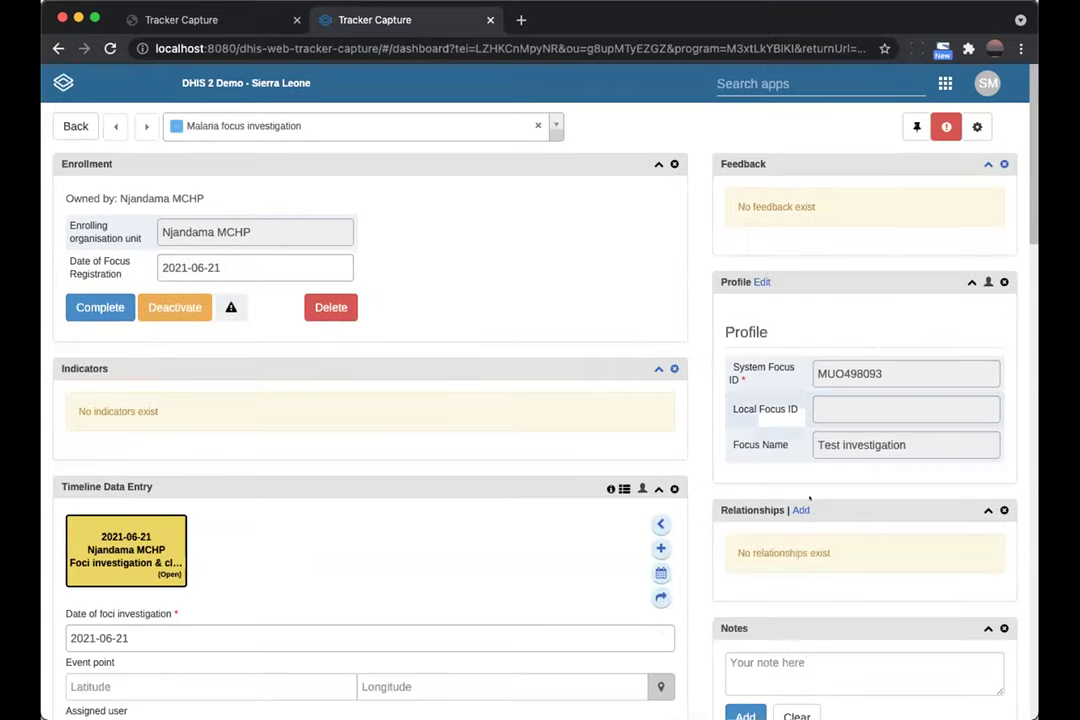
# Leave the new focus area's dashboard and switch the registration form to the Malaria case registration program
pyautogui.scroll(-4, 379, 549)
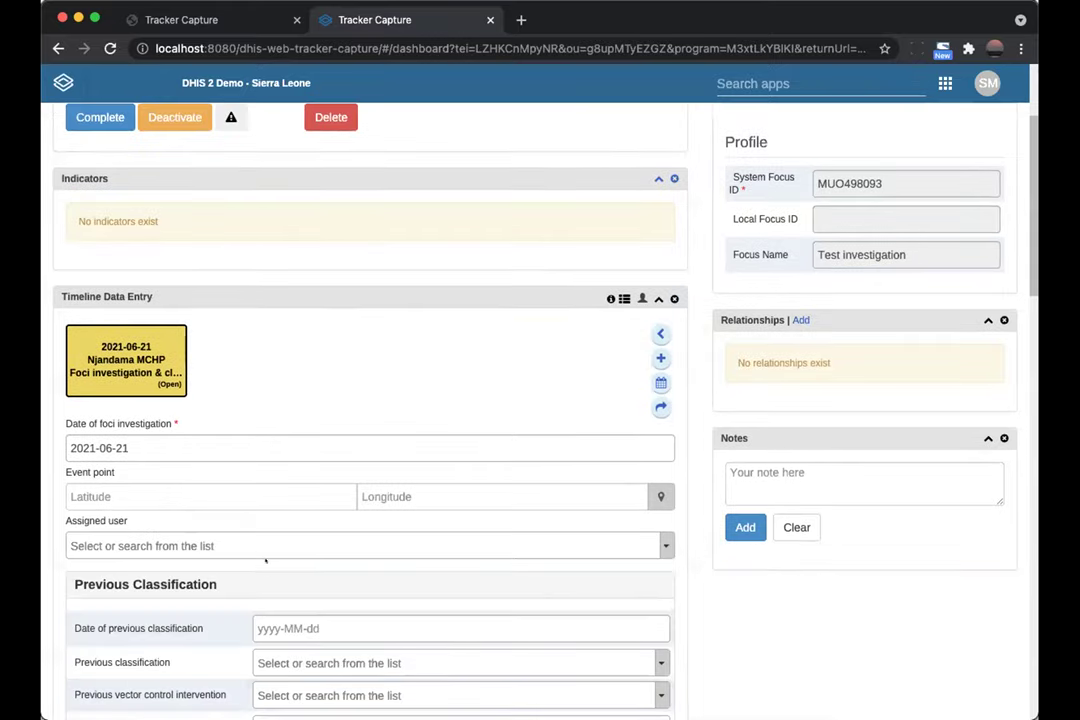
pyautogui.scroll(-5, 379, 549)
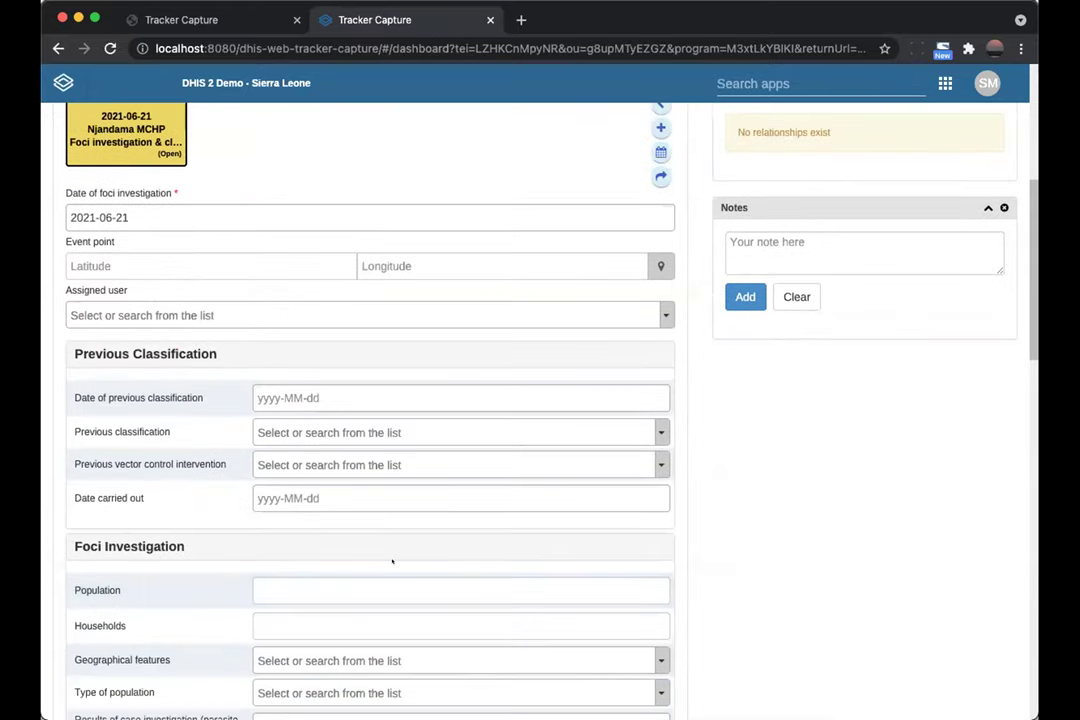
pyautogui.scroll(9, 393, 565)
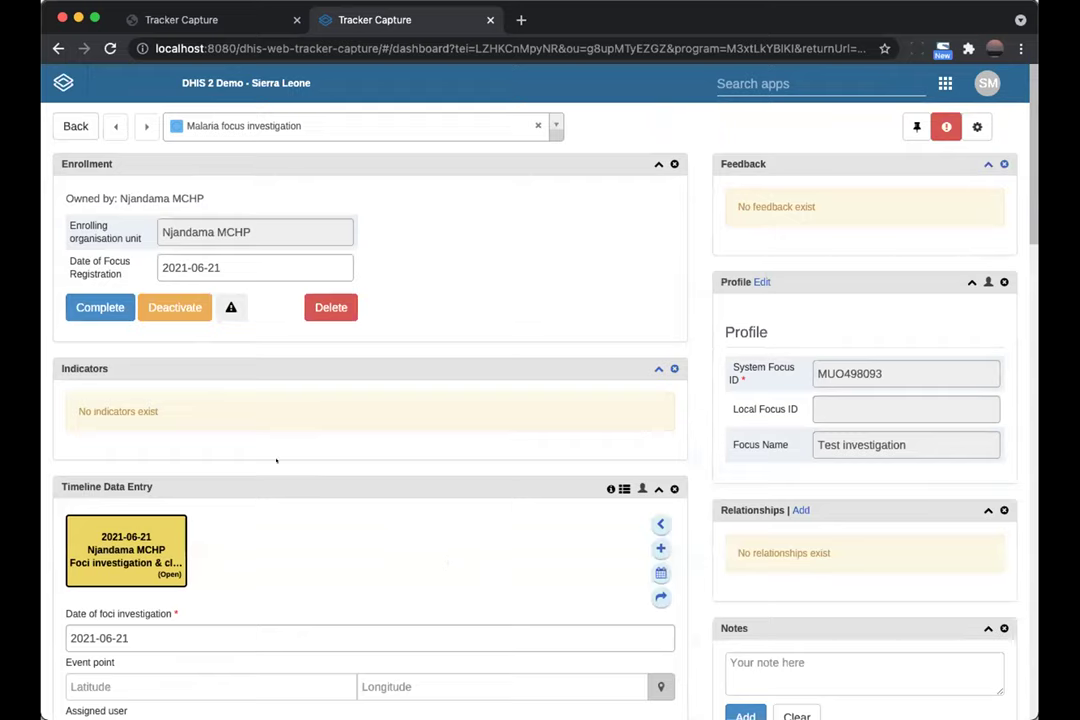
pyautogui.click(62, 125)
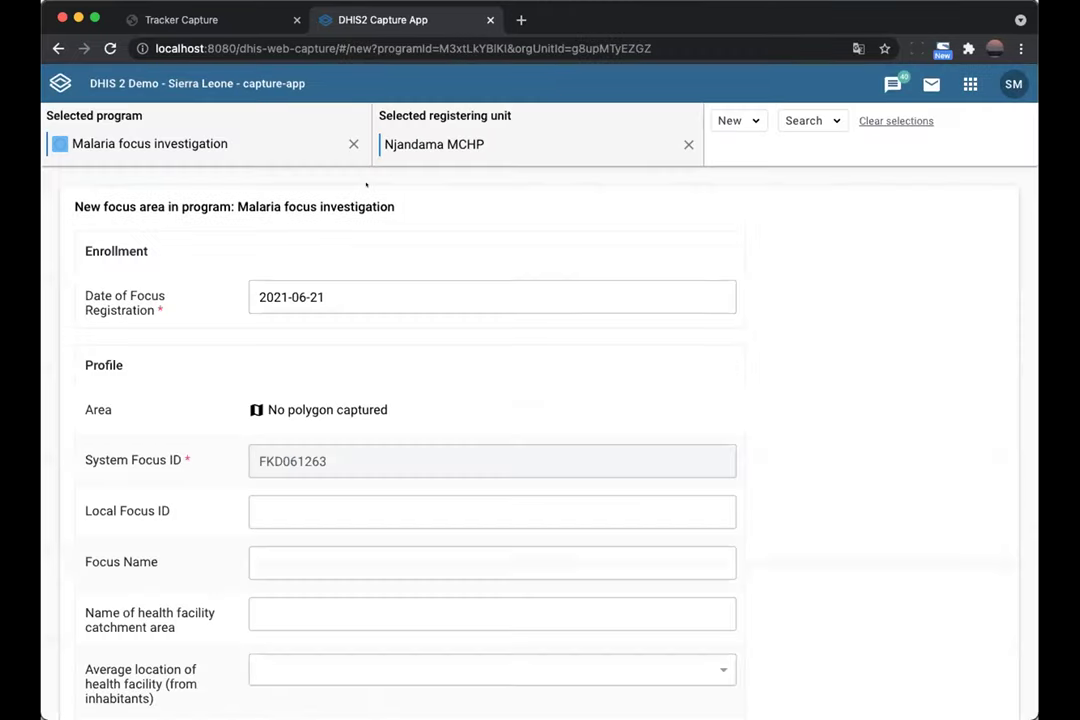
pyautogui.click(353, 144)
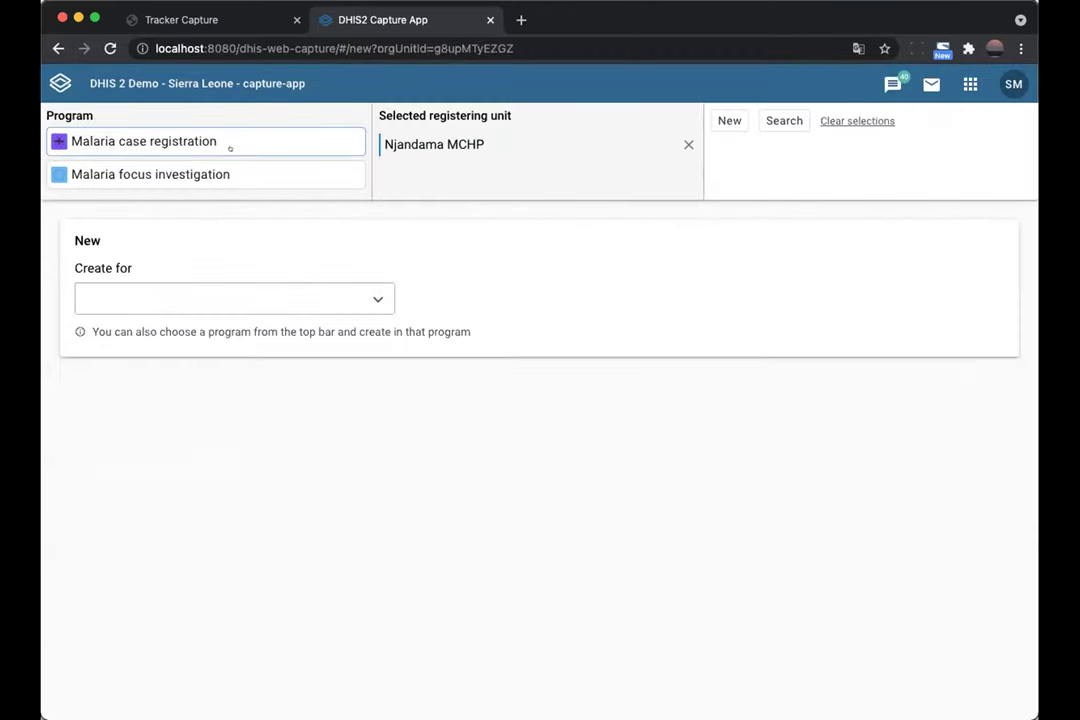
pyautogui.click(230, 145)
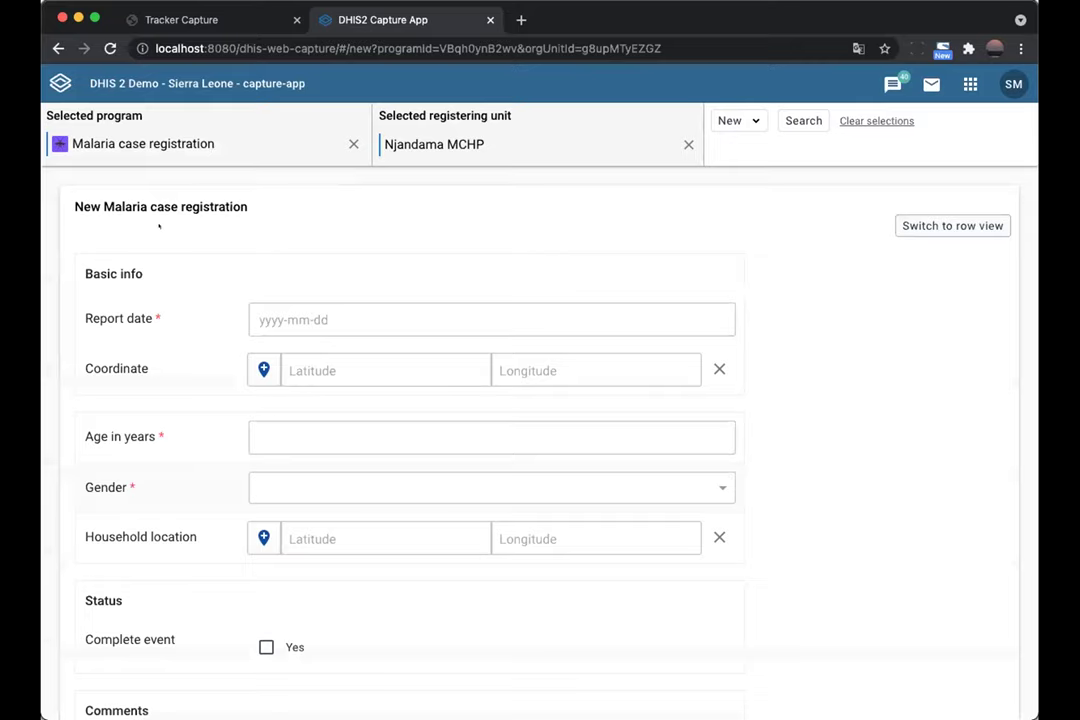
# Set the case's age in years to 34 and its gender to Female
pyautogui.click(316, 432)
pyautogui.write('34')
pyautogui.click(316, 487)
pyautogui.click(277, 547)
# Add a relationship from the event to the existing focus area with System Focus ID MUO498093
pyautogui.scroll(-5, 279, 545)
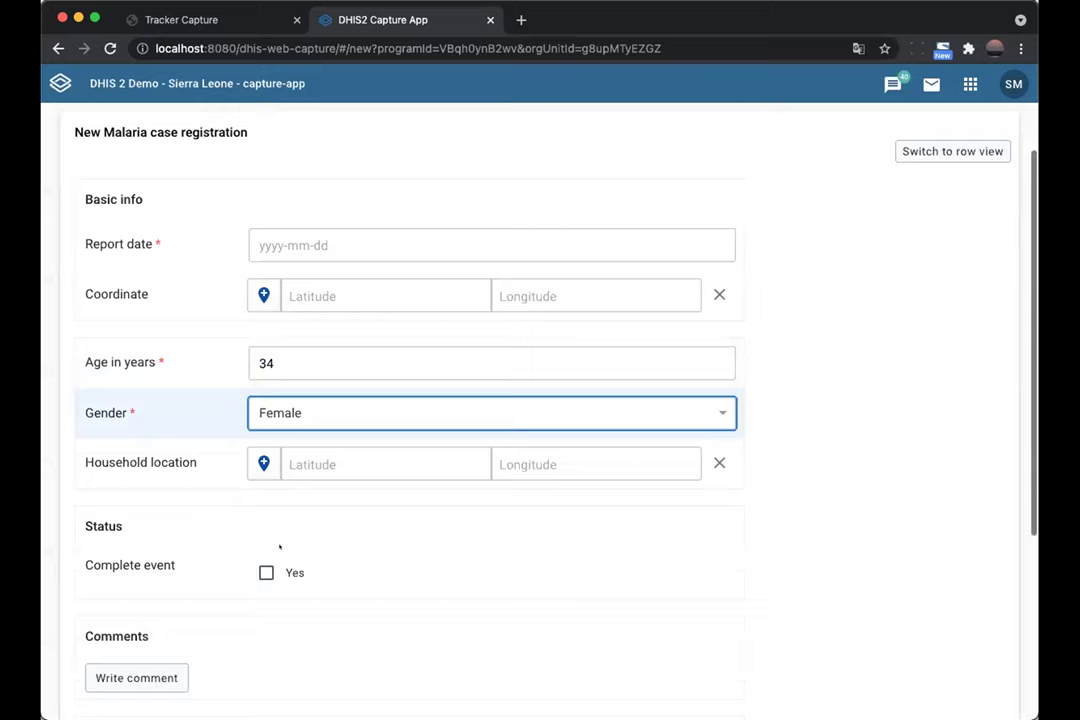
pyautogui.scroll(-2, 122, 578)
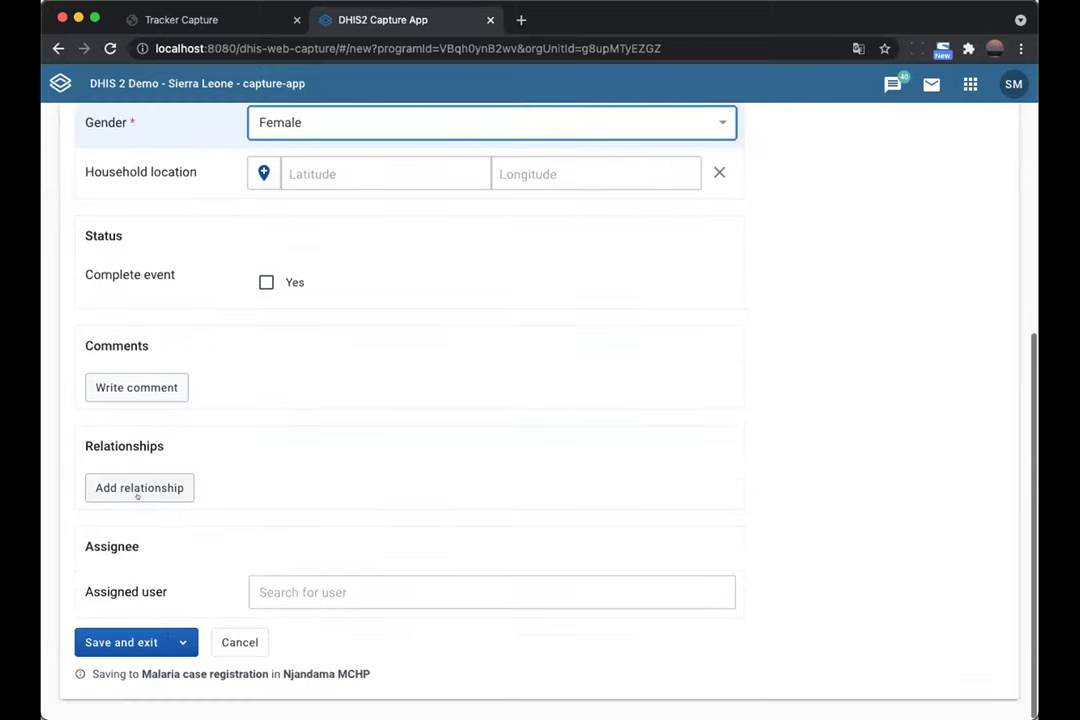
pyautogui.click(138, 490)
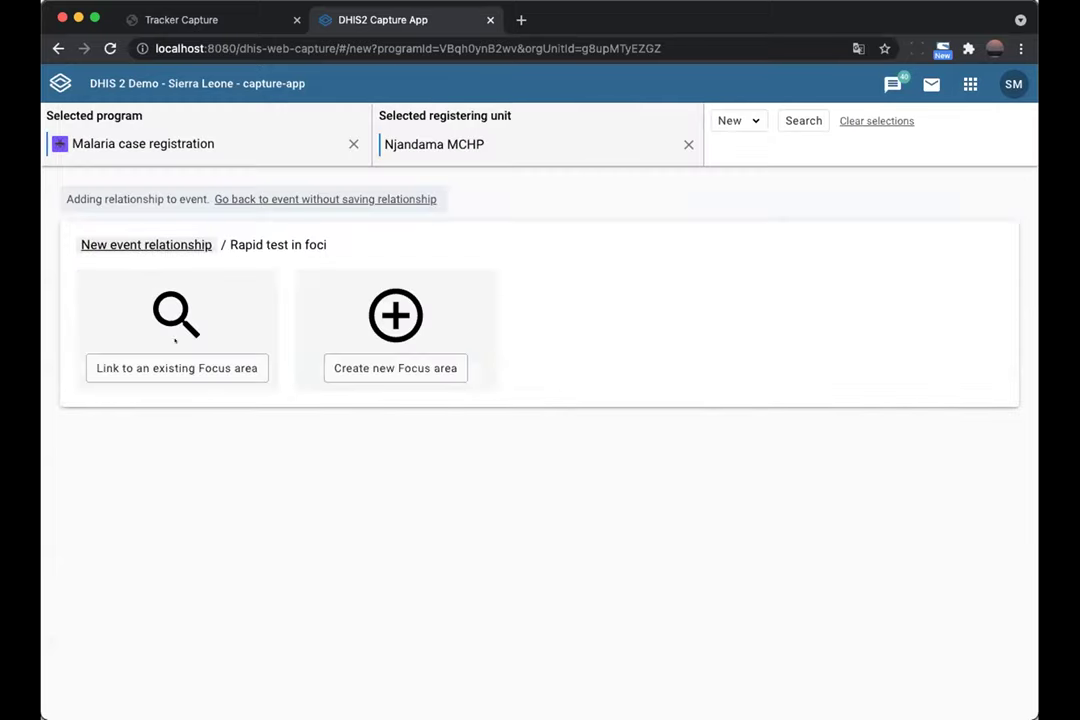
pyautogui.click(184, 360)
pyautogui.click(352, 441)
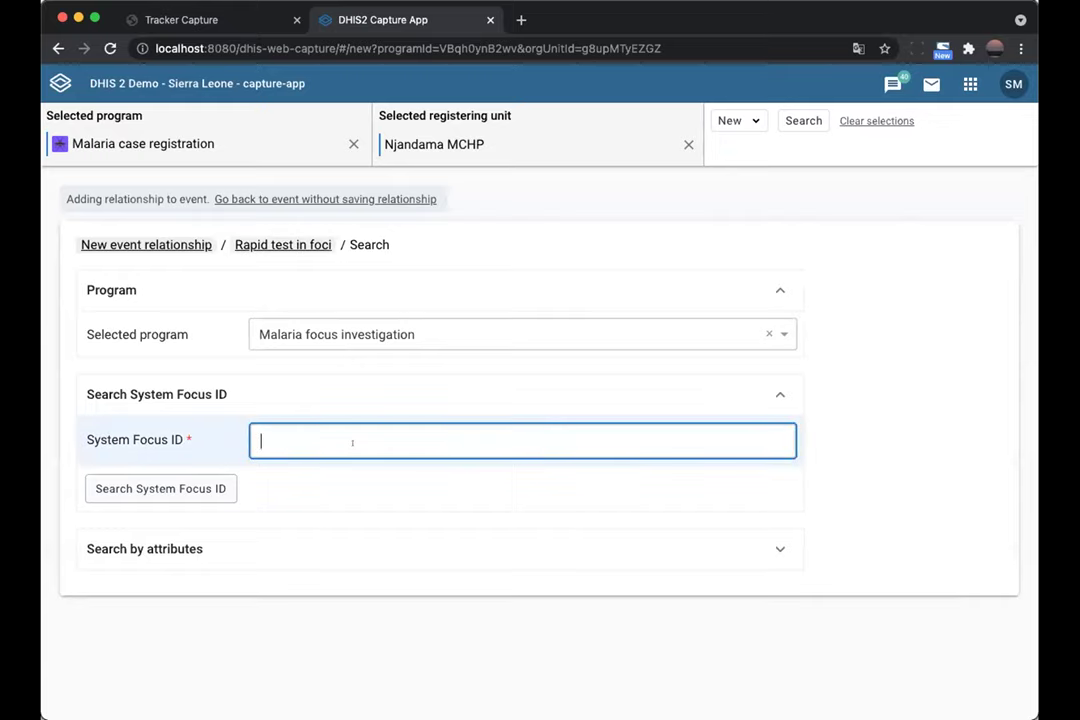
pyautogui.write('MU0498093')
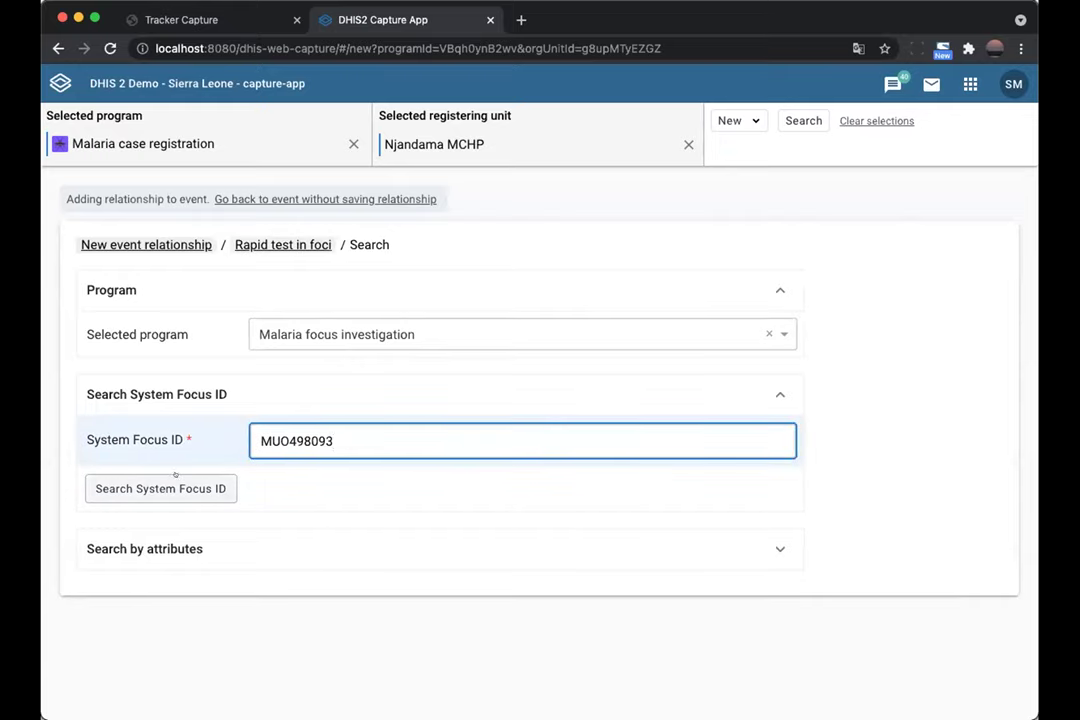
pyautogui.click(170, 486)
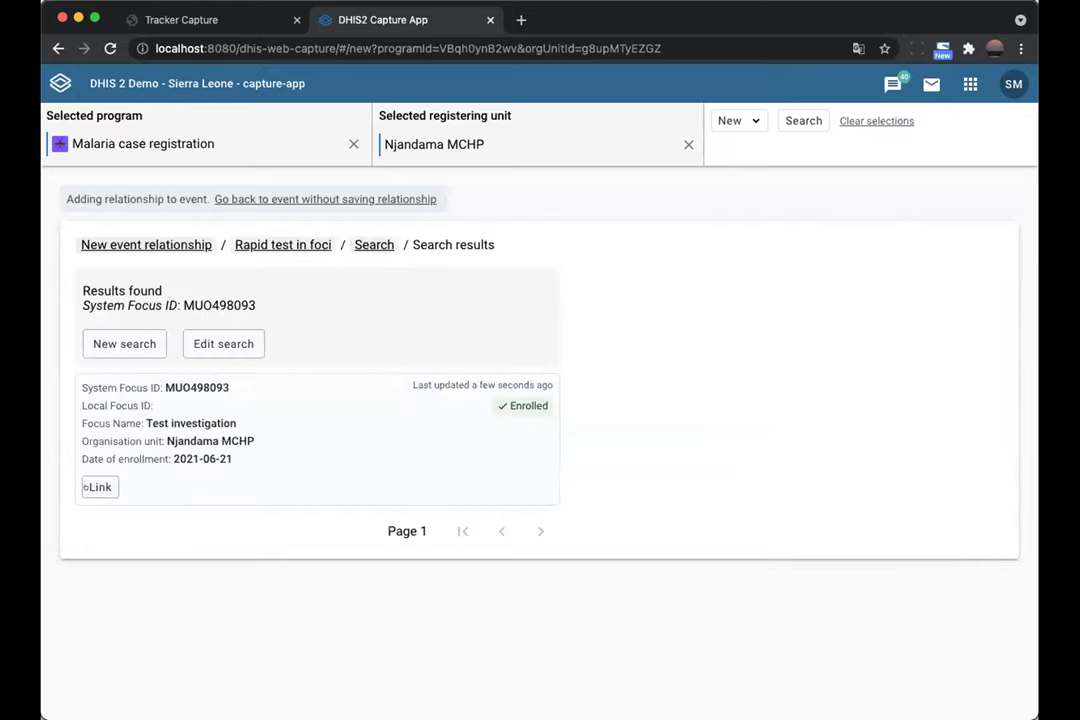
pyautogui.click(92, 488)
# Set the event's report date to 2021-06-21, then save the malaria case and exit the form
pyautogui.scroll(3, 343, 353)
pyautogui.scroll(-3, 357, 316)
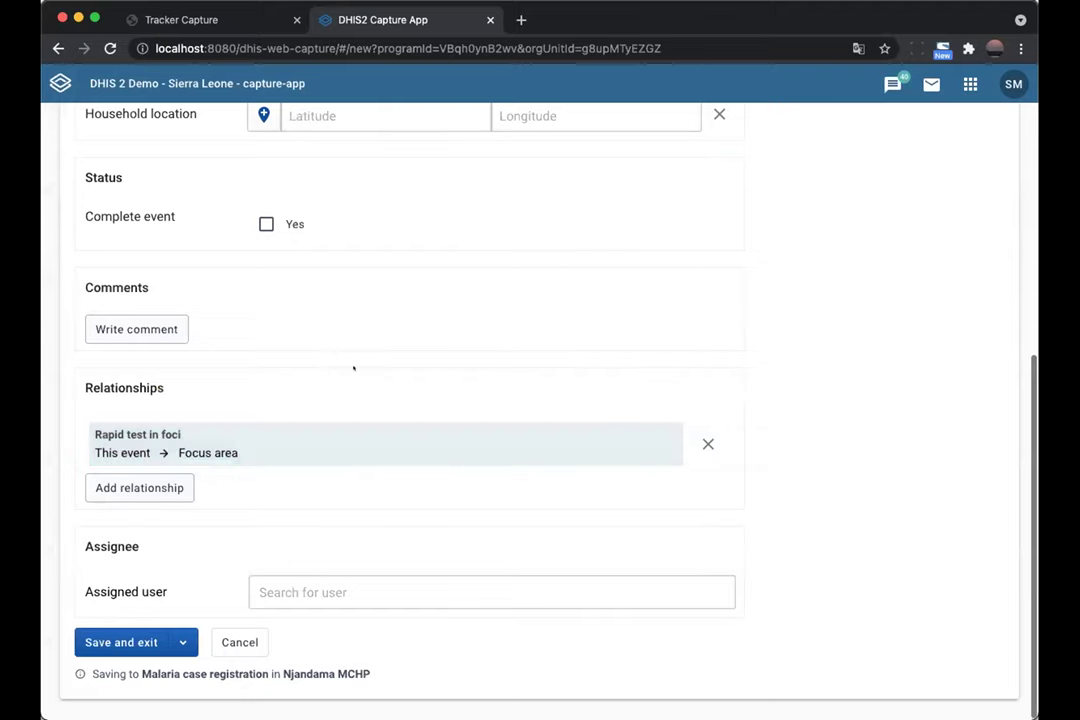
pyautogui.scroll(4, 354, 366)
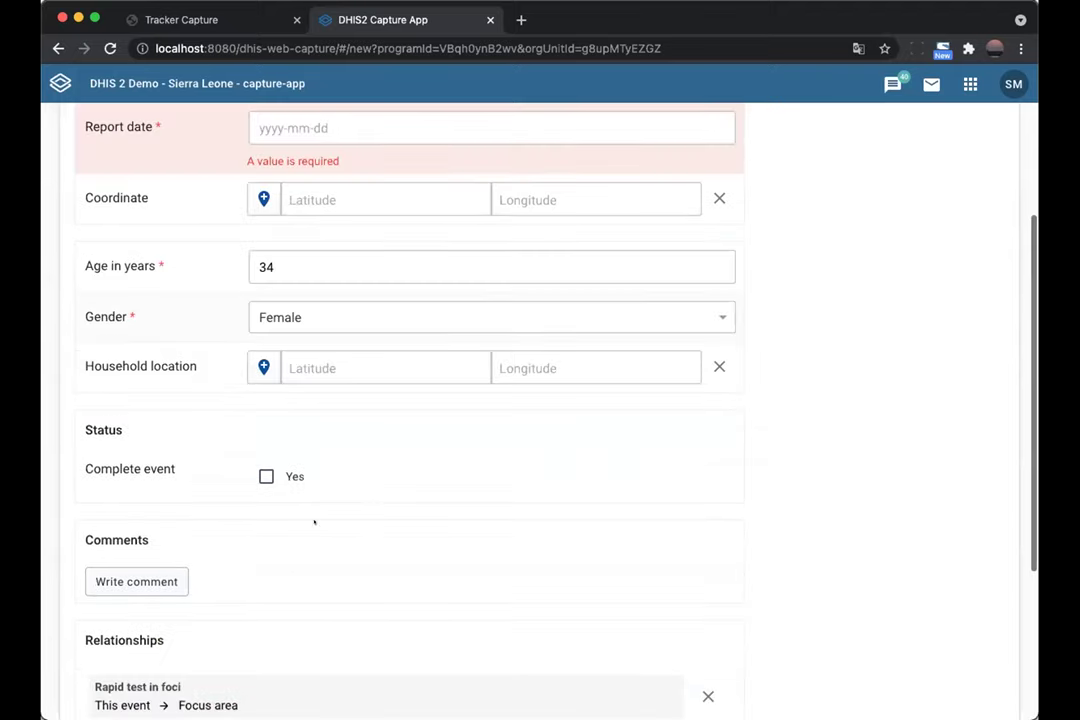
pyautogui.click(291, 122)
pyautogui.click(306, 373)
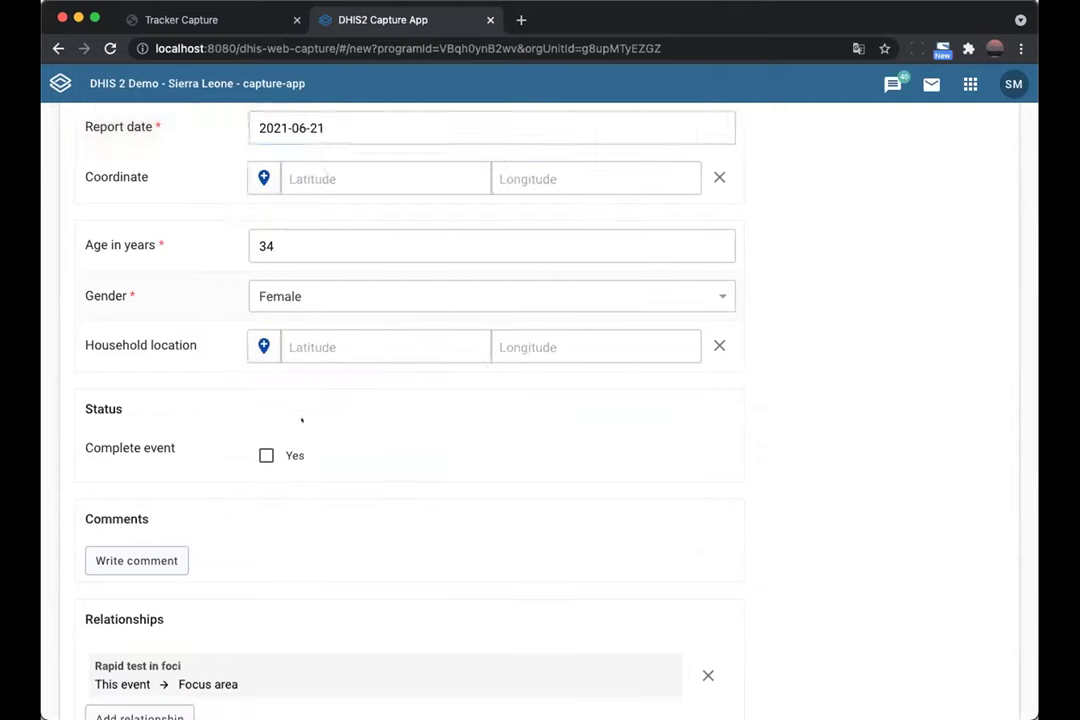
pyautogui.scroll(-3, 148, 576)
pyautogui.click(120, 642)
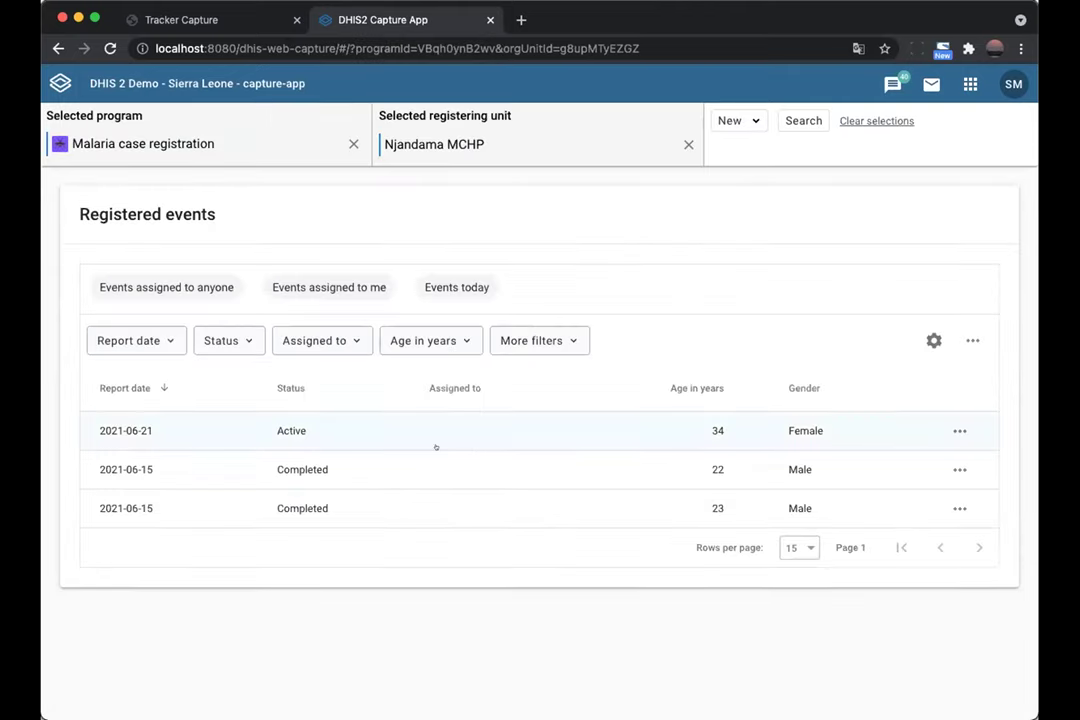
# Switch back to the Malaria focus investigation program and open its search for a focus area
pyautogui.click(353, 144)
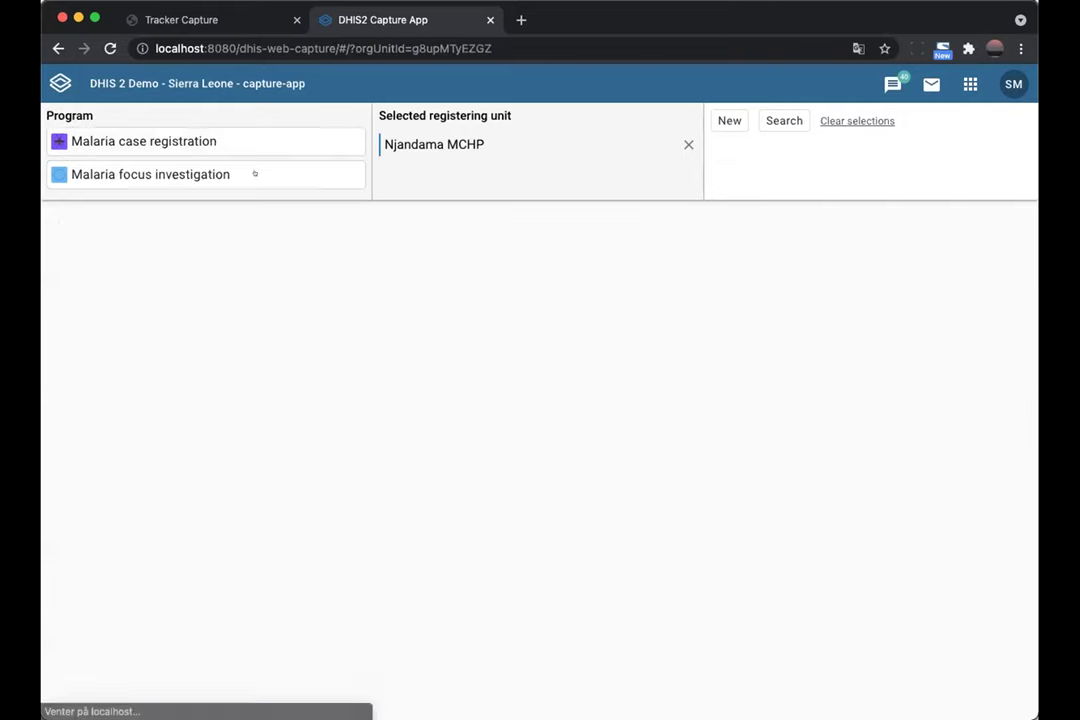
pyautogui.click(255, 174)
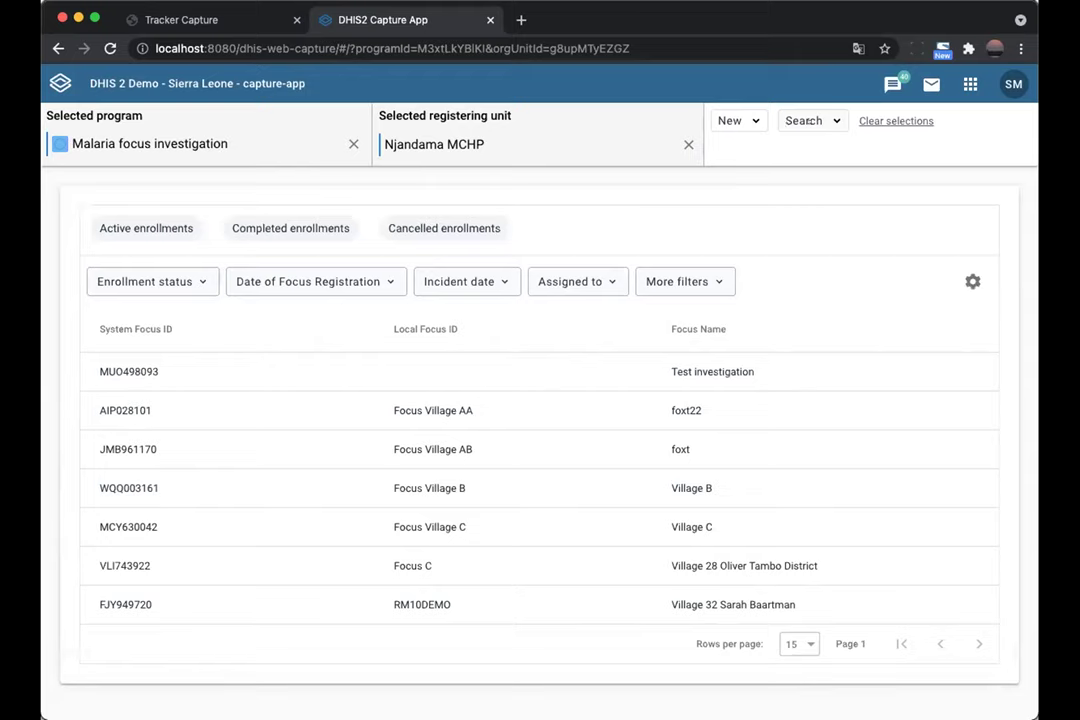
pyautogui.click(805, 121)
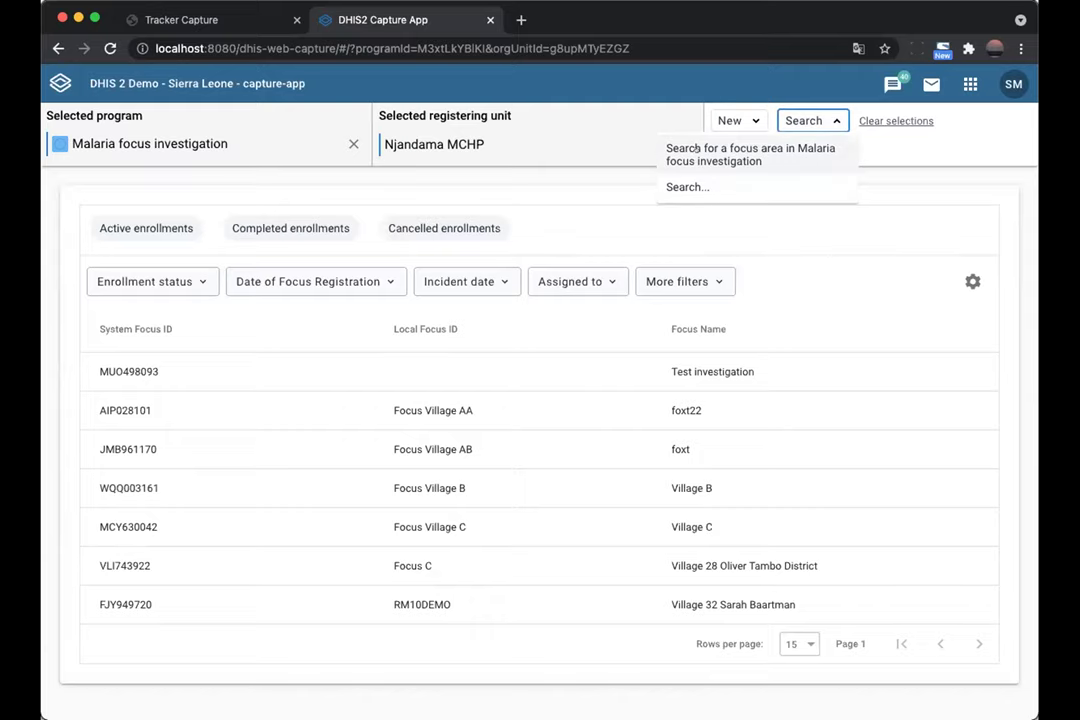
pyautogui.click(697, 149)
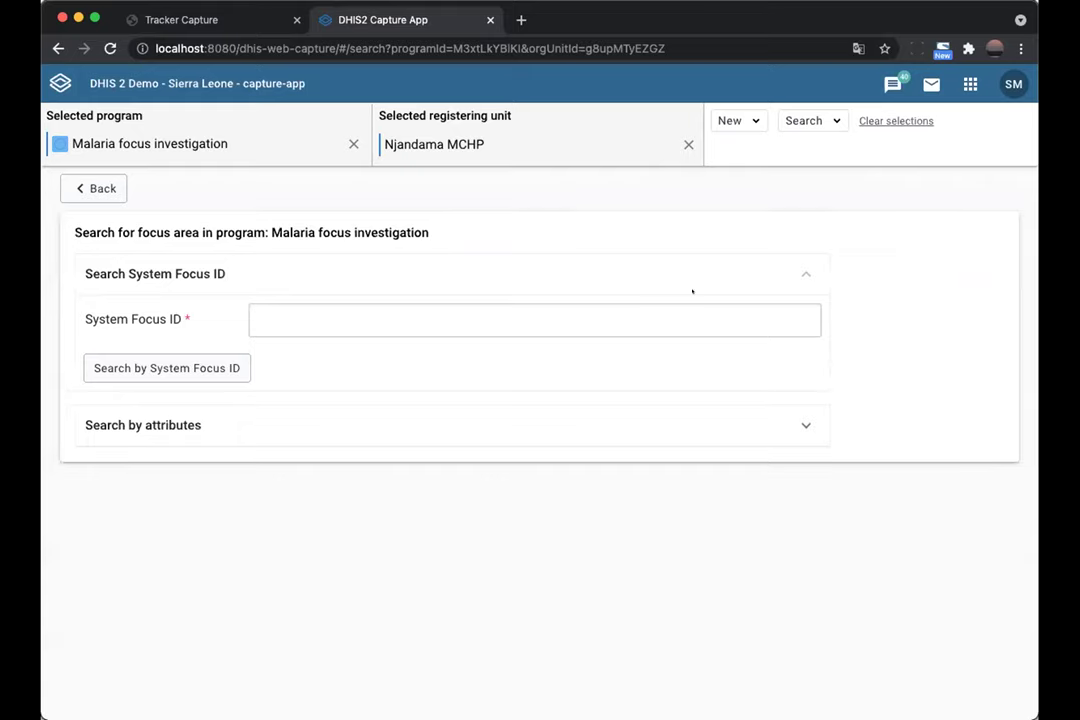
# Check which tracked entity types can be searched without a program, and return to the Malaria focus investigation search
pyautogui.click(798, 118)
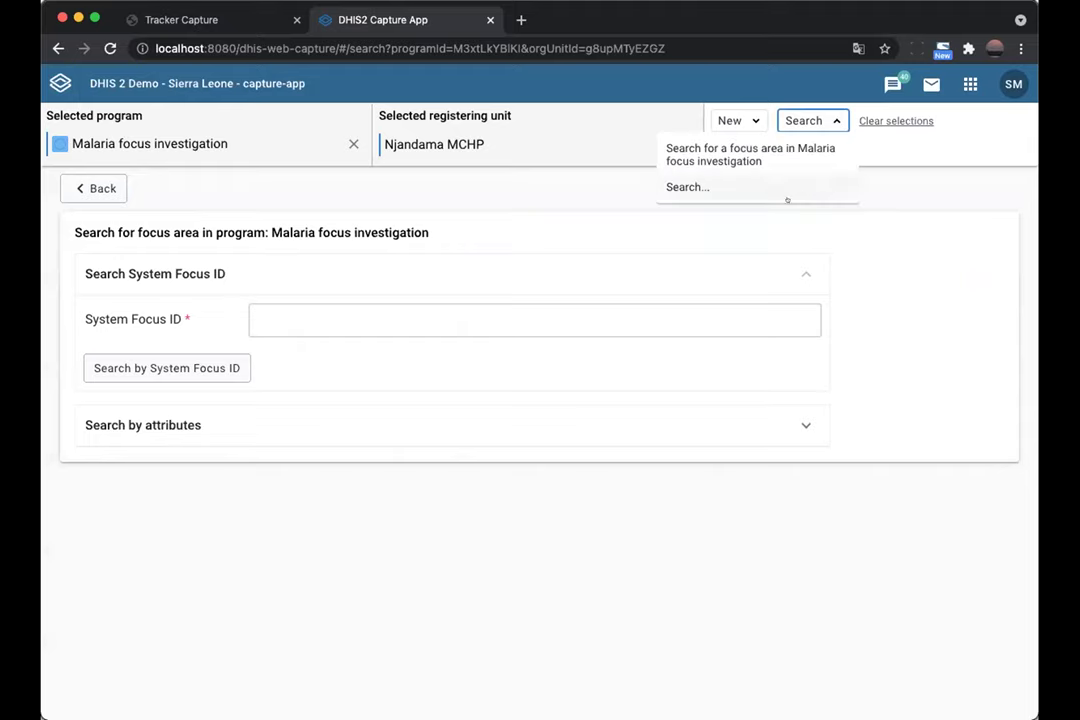
pyautogui.click(758, 187)
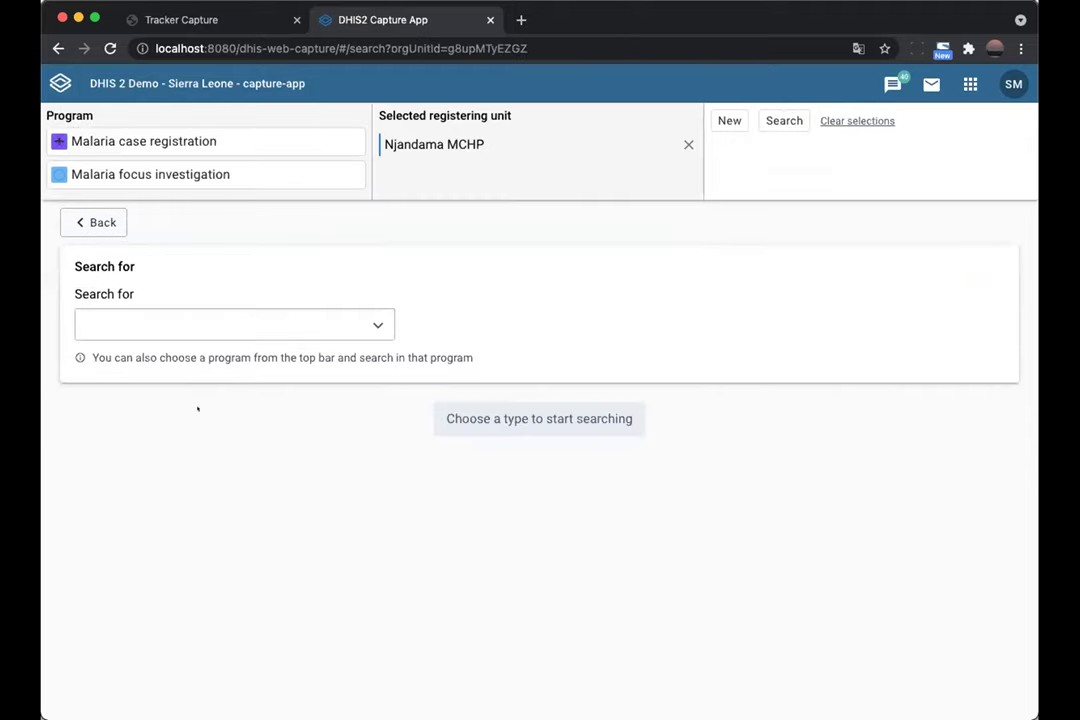
pyautogui.click(241, 320)
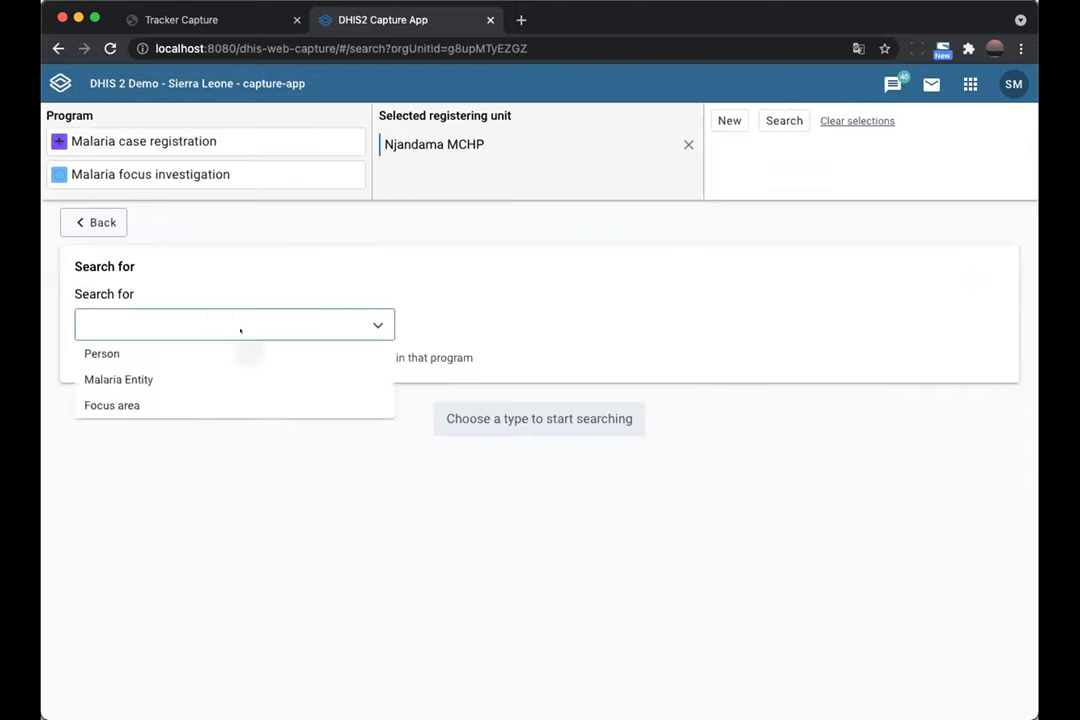
pyautogui.click(264, 280)
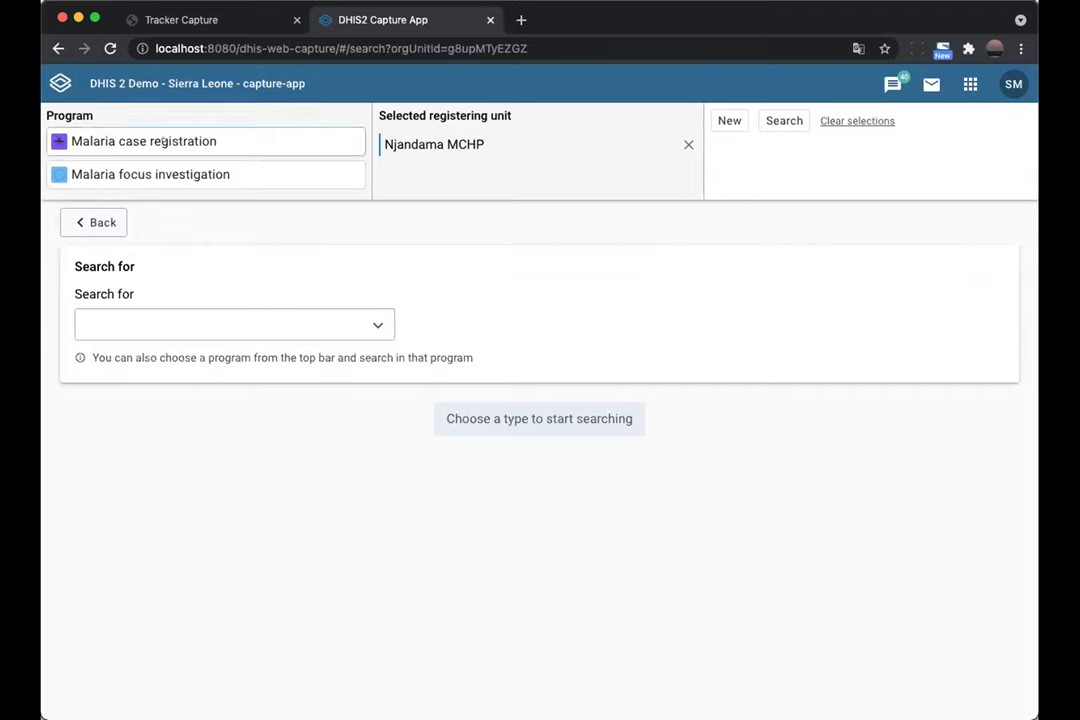
pyautogui.click(176, 170)
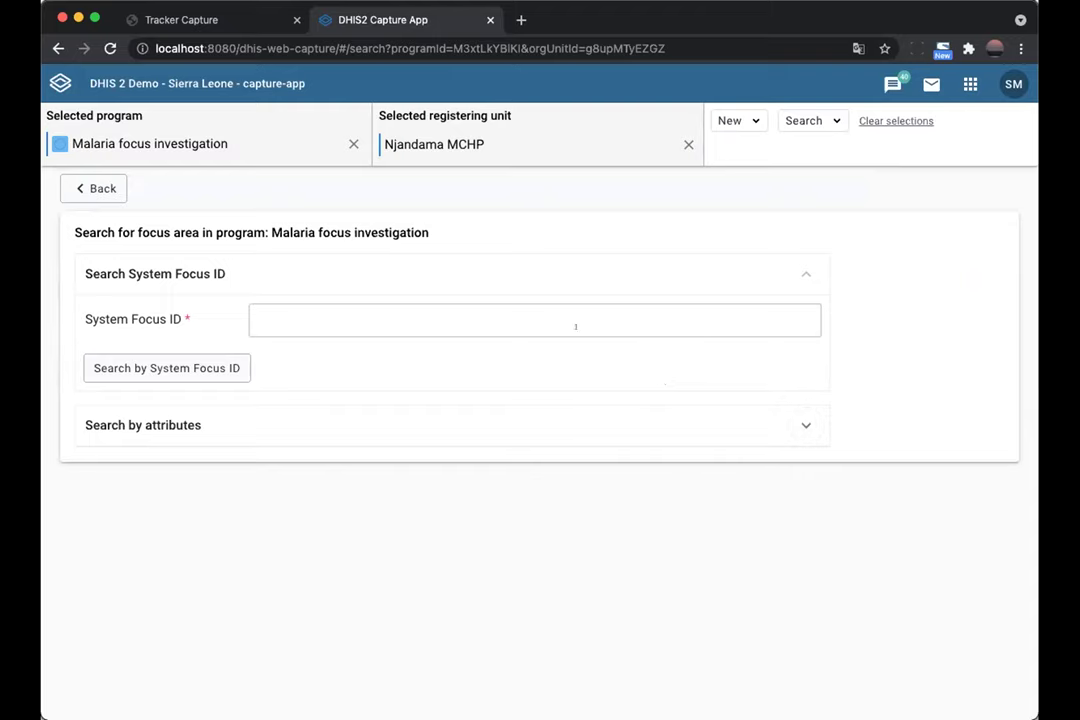
# Search the focus areas by attributes with the Focus Name Test and examine the matching records
pyautogui.click(806, 424)
pyautogui.click(381, 433)
pyautogui.write('Test')
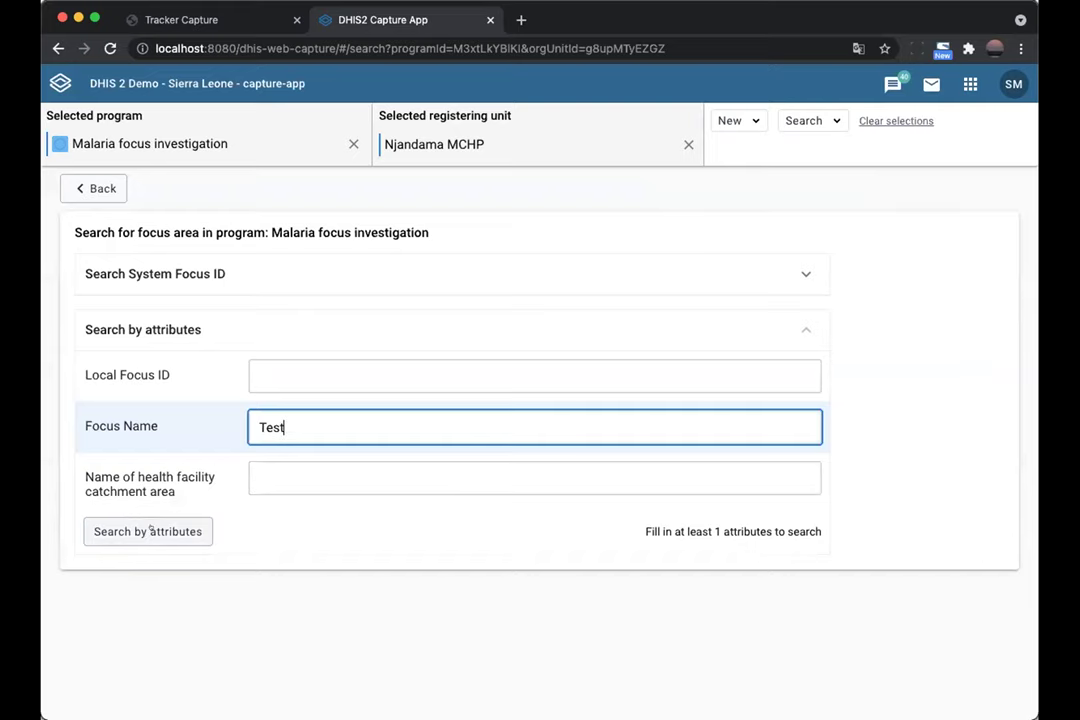
pyautogui.click(150, 531)
pyautogui.scroll(-3, 327, 547)
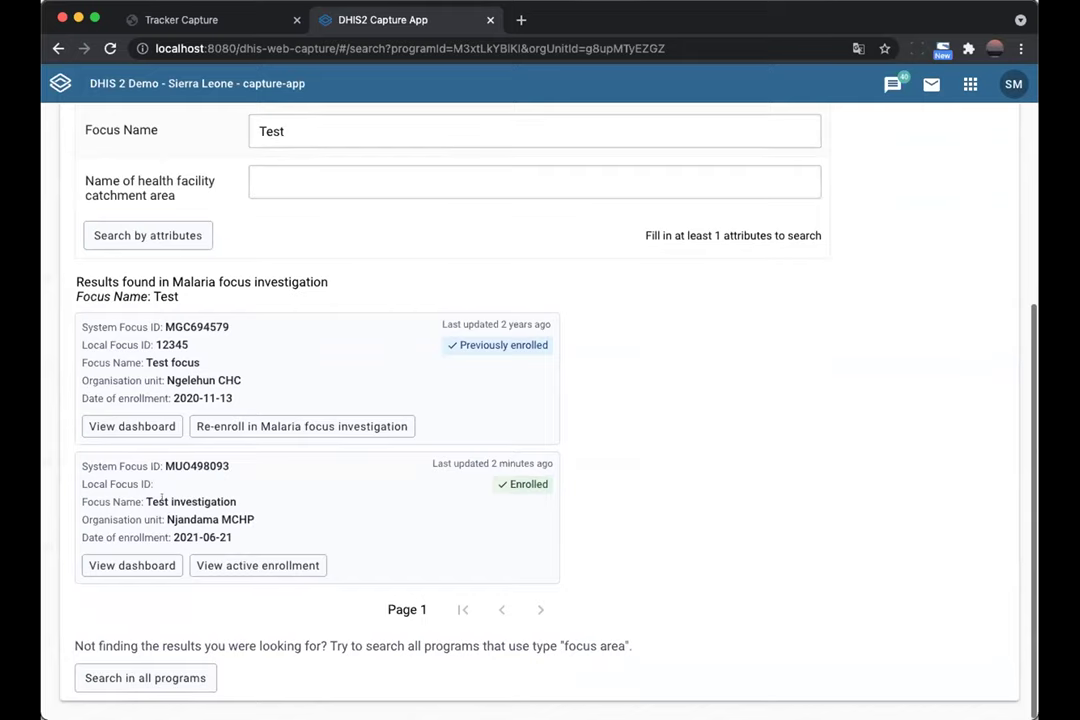
pyautogui.moveTo(161, 500); pyautogui.dragTo(237, 501)
pyautogui.doubleClick(204, 501)
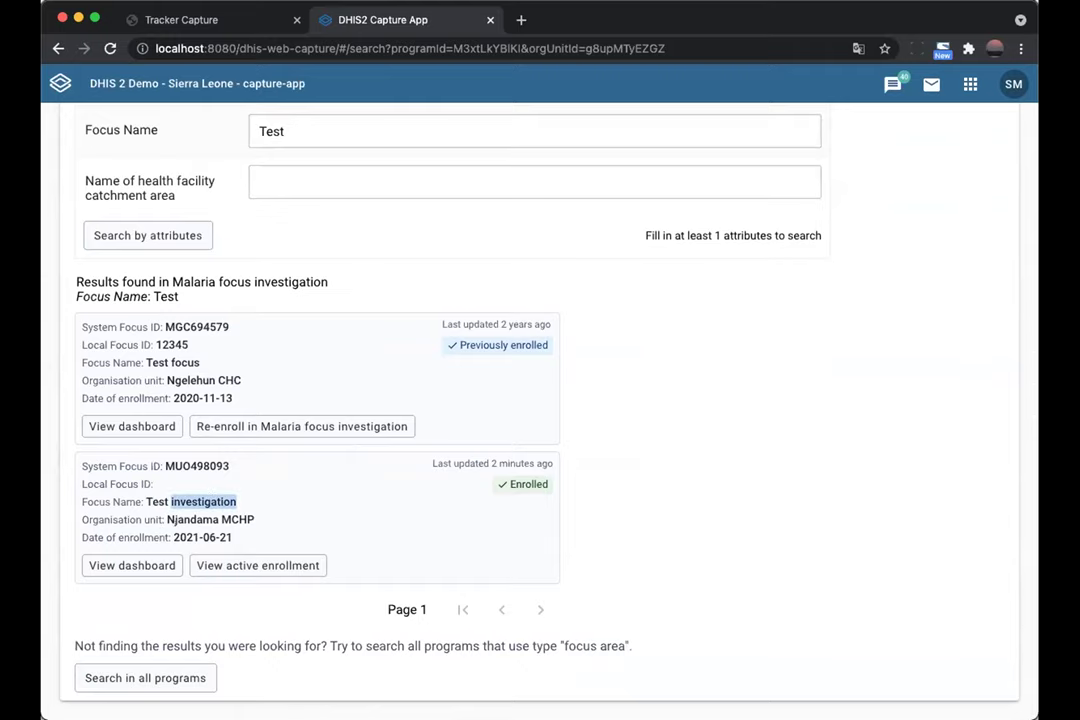
pyautogui.scroll(3, 380, 548)
pyautogui.scroll(-3, 240, 458)
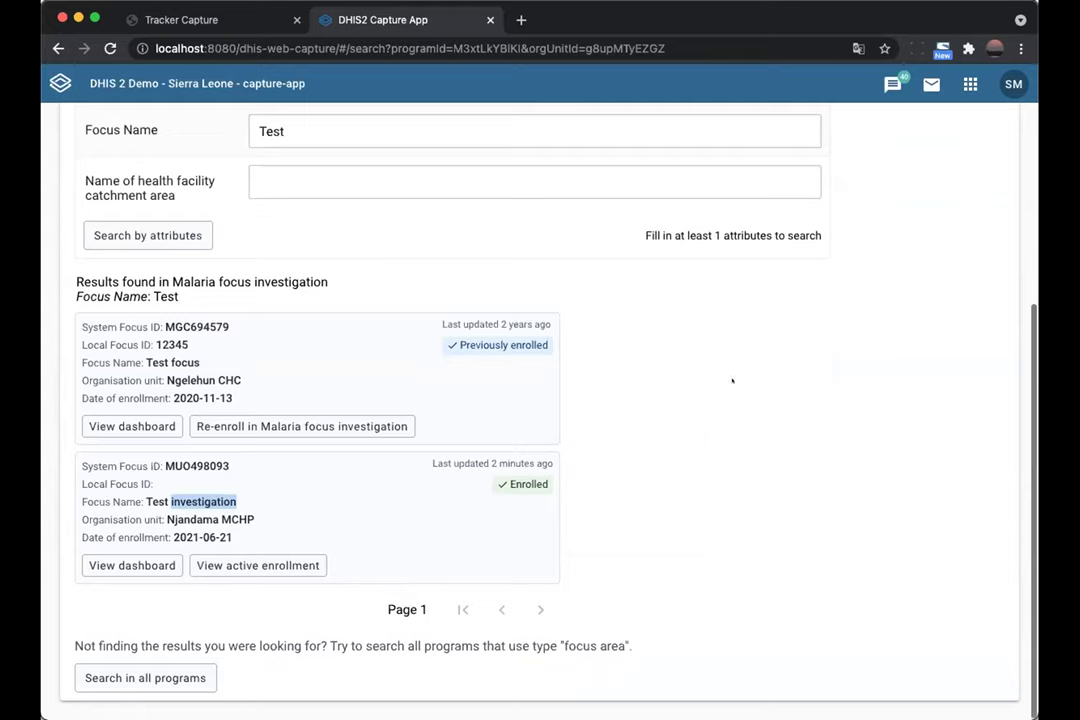
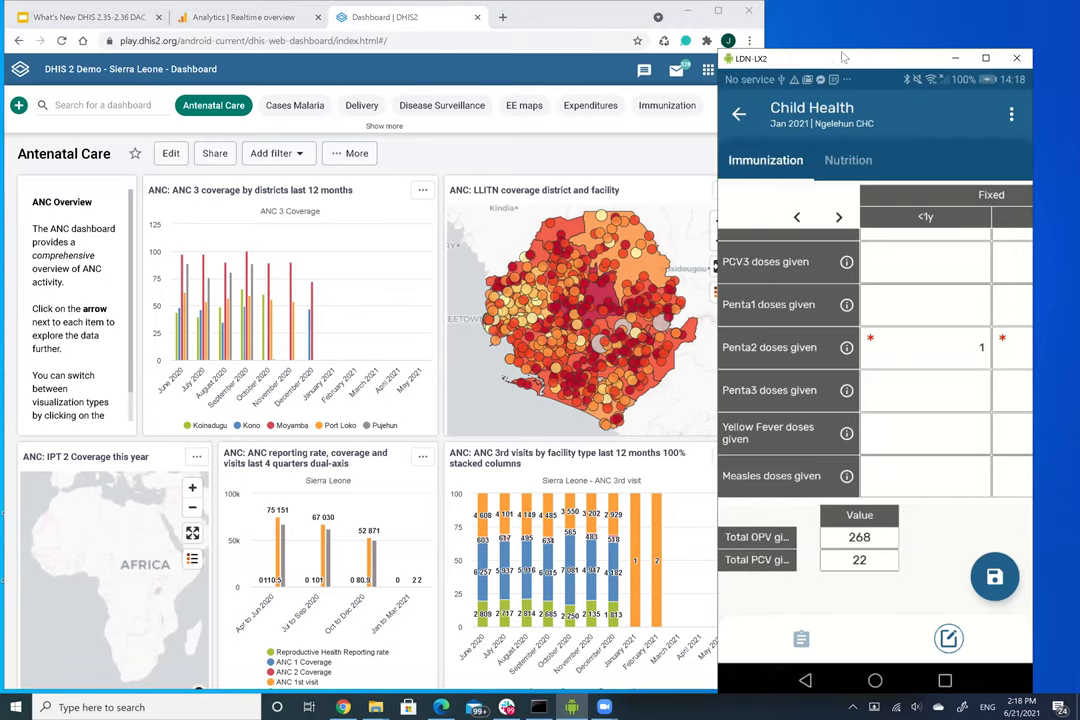
# Move the mirrored phone window clear of the browser and open the Android Settings app in DHIS2
pyautogui.moveTo(843, 58); pyautogui.dragTo(902, 14)
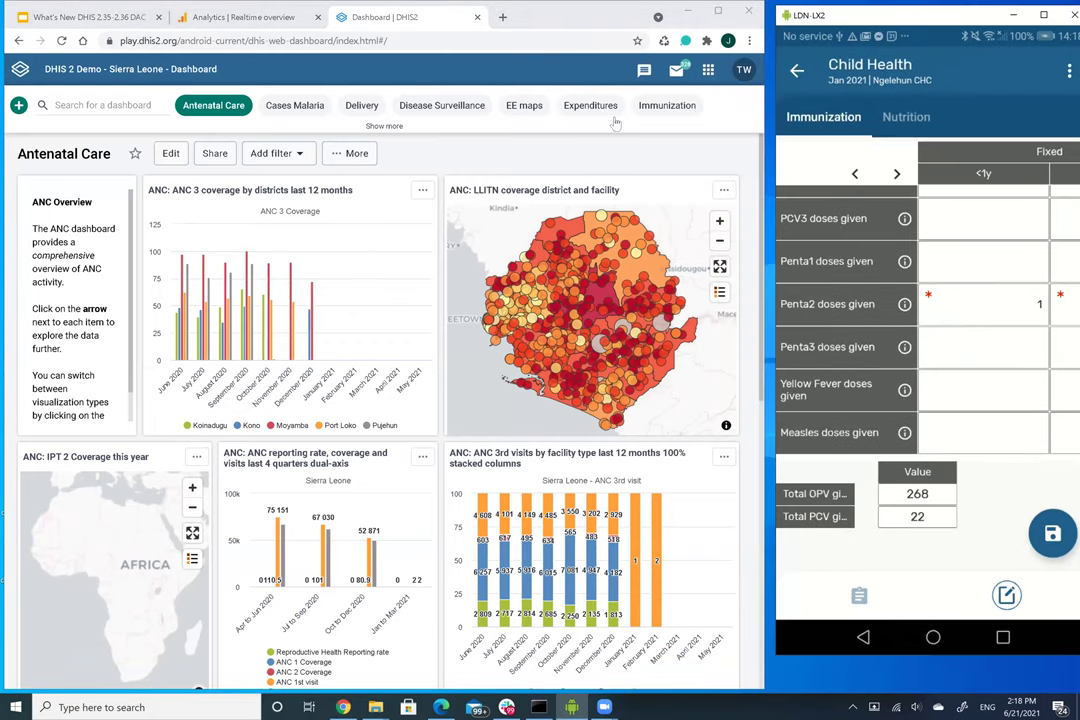
pyautogui.click(706, 80)
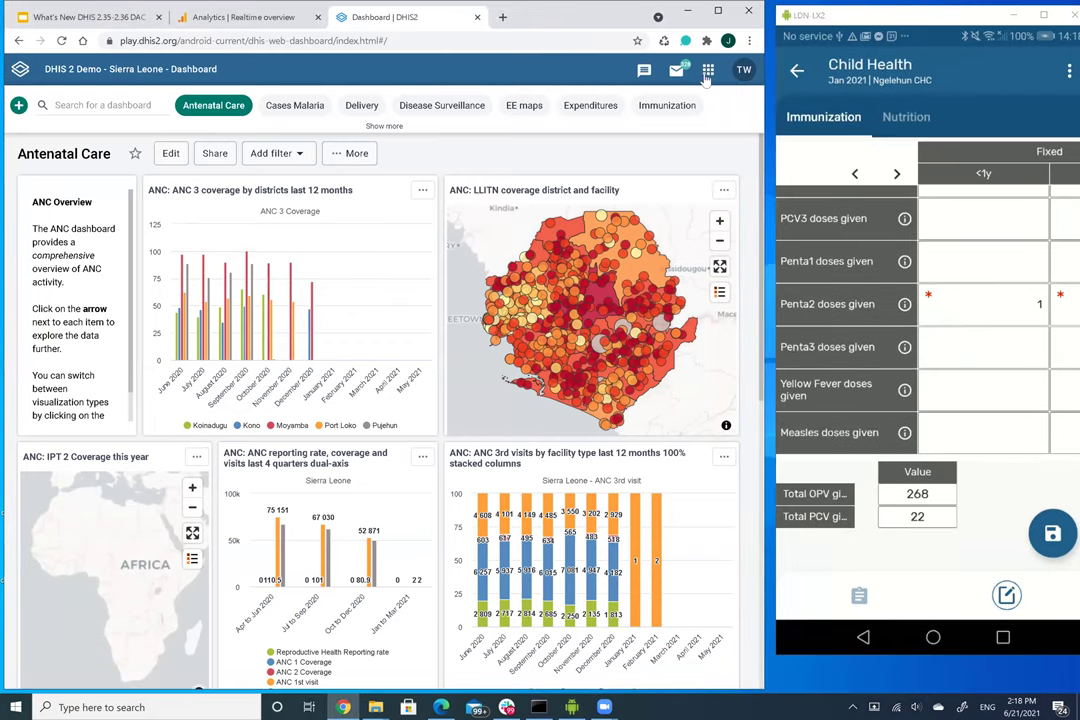
pyautogui.click(706, 78)
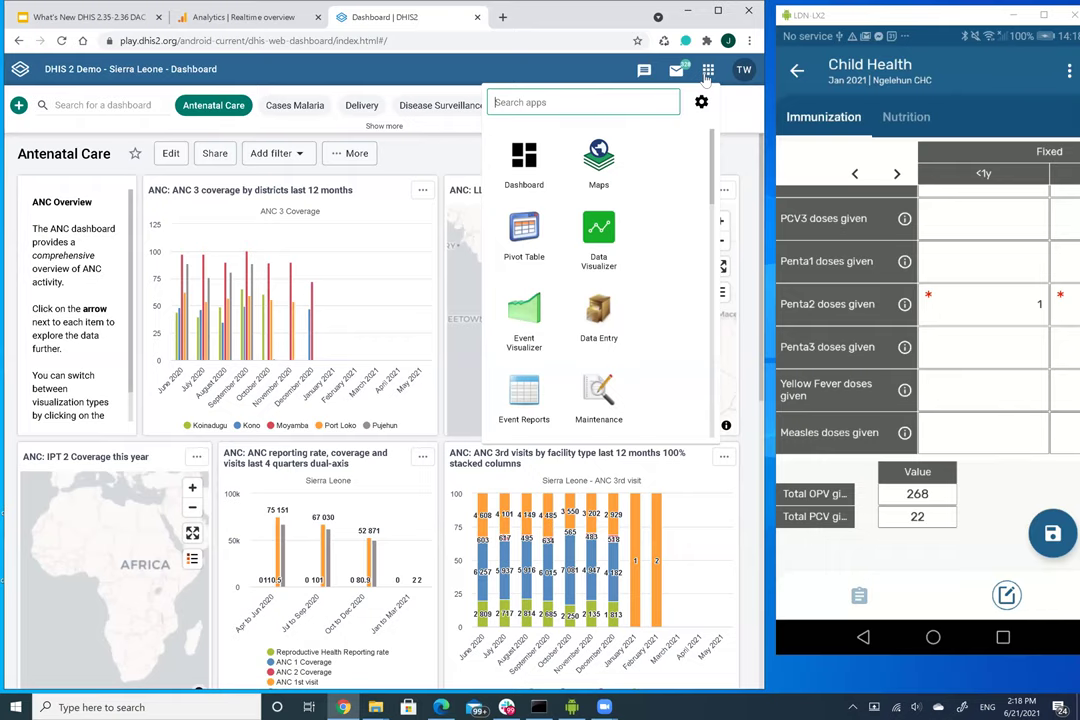
pyautogui.write('and')
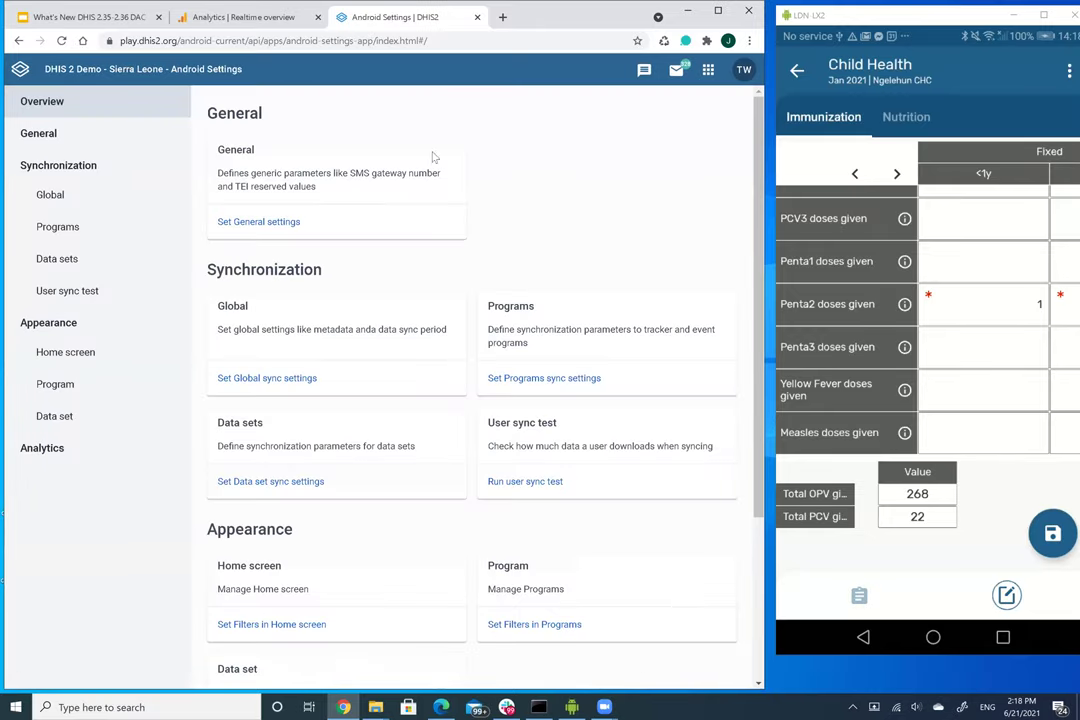
# Review the general Android settings, including the confirmation for encrypting the device database, and cancel the encryption
pyautogui.click(62, 133)
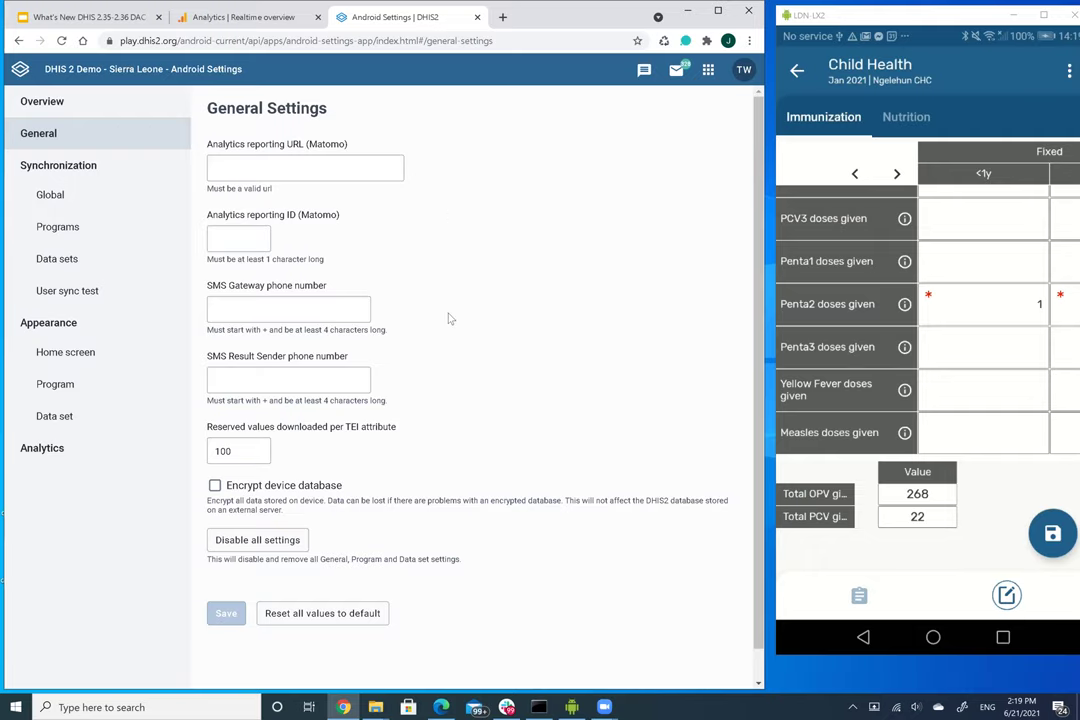
pyautogui.scroll(-1, 449, 318)
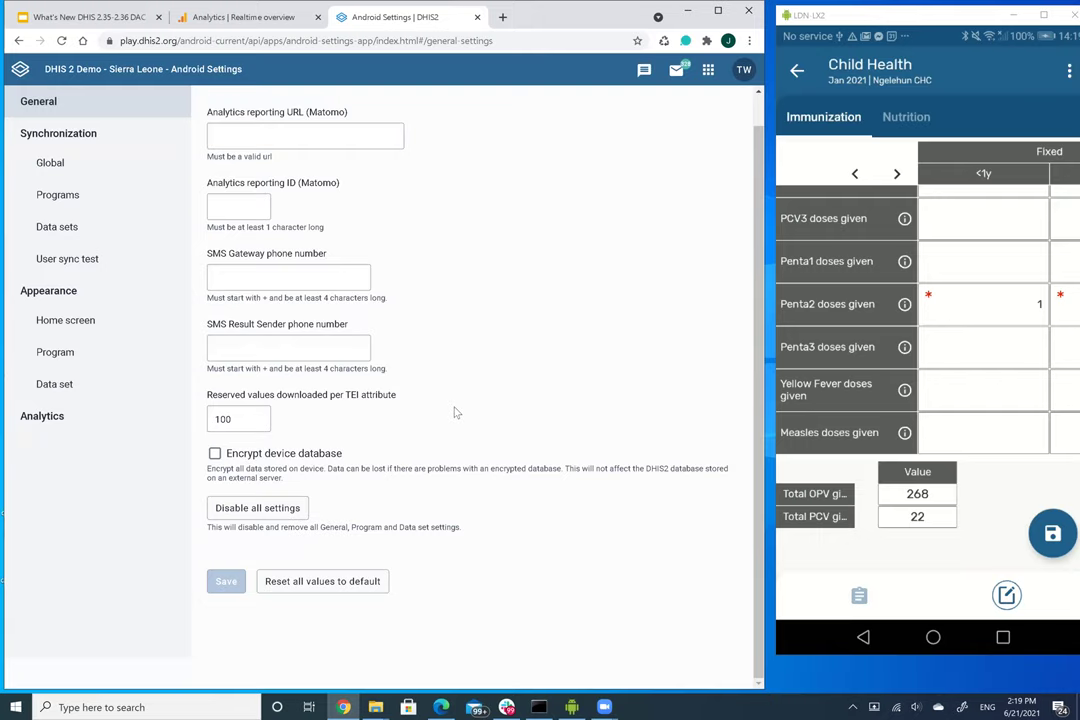
pyautogui.click(215, 454)
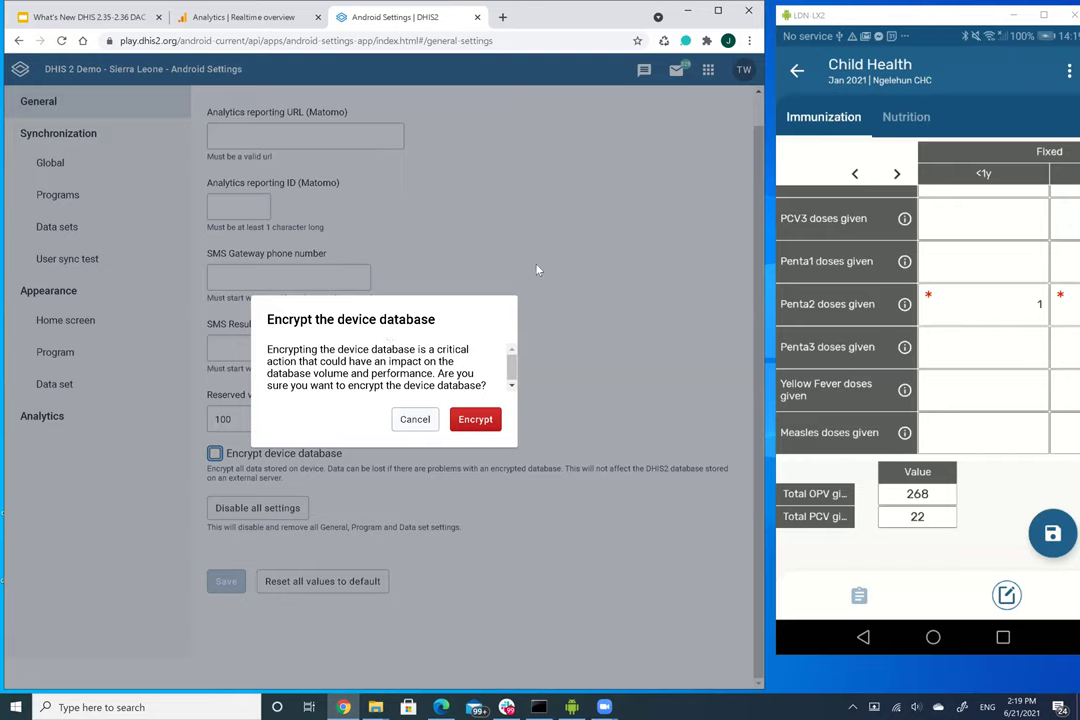
pyautogui.click(500, 258)
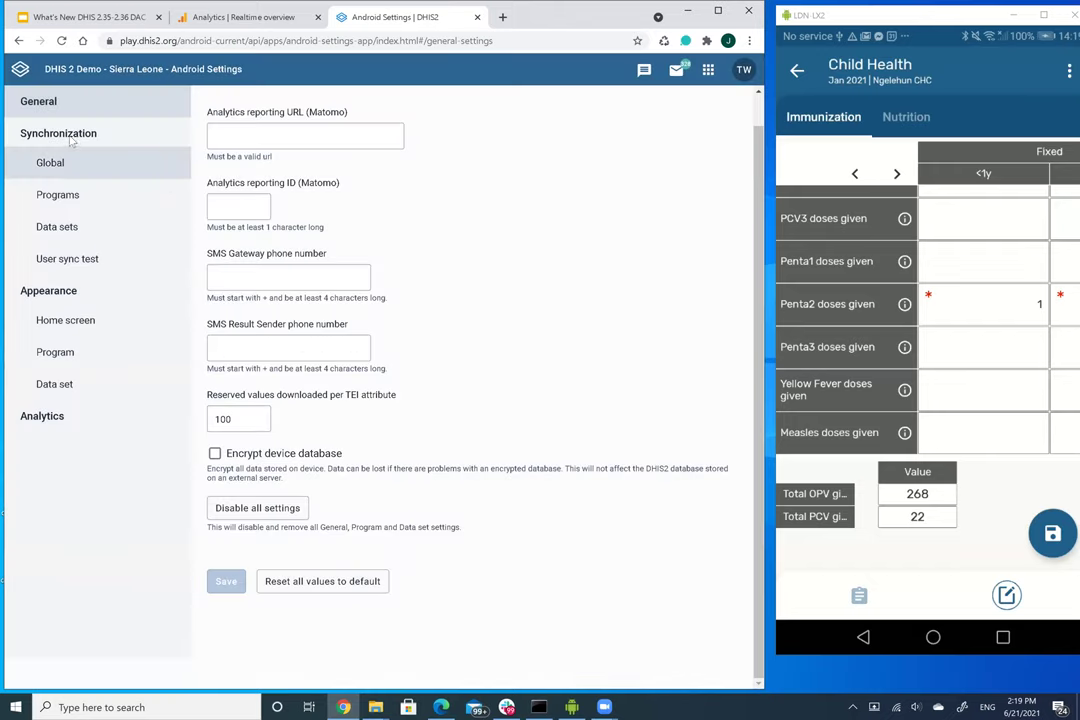
# Review the global sync settings and the program download sync settings, including the period options for event dates
pyautogui.click(50, 163)
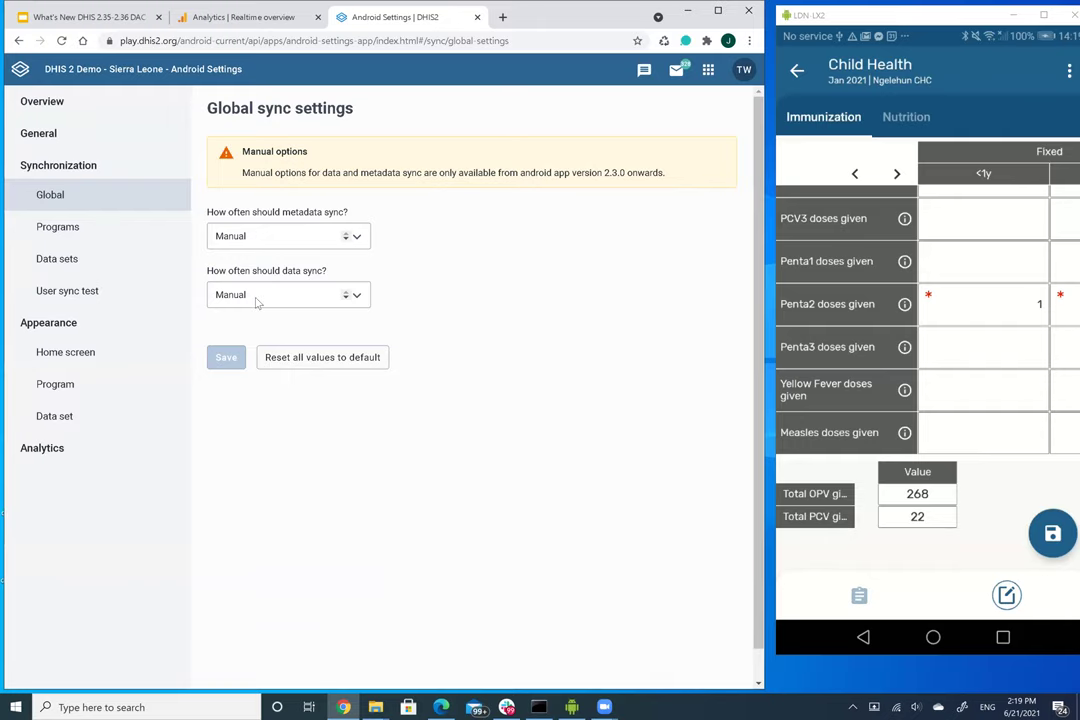
pyautogui.click(168, 233)
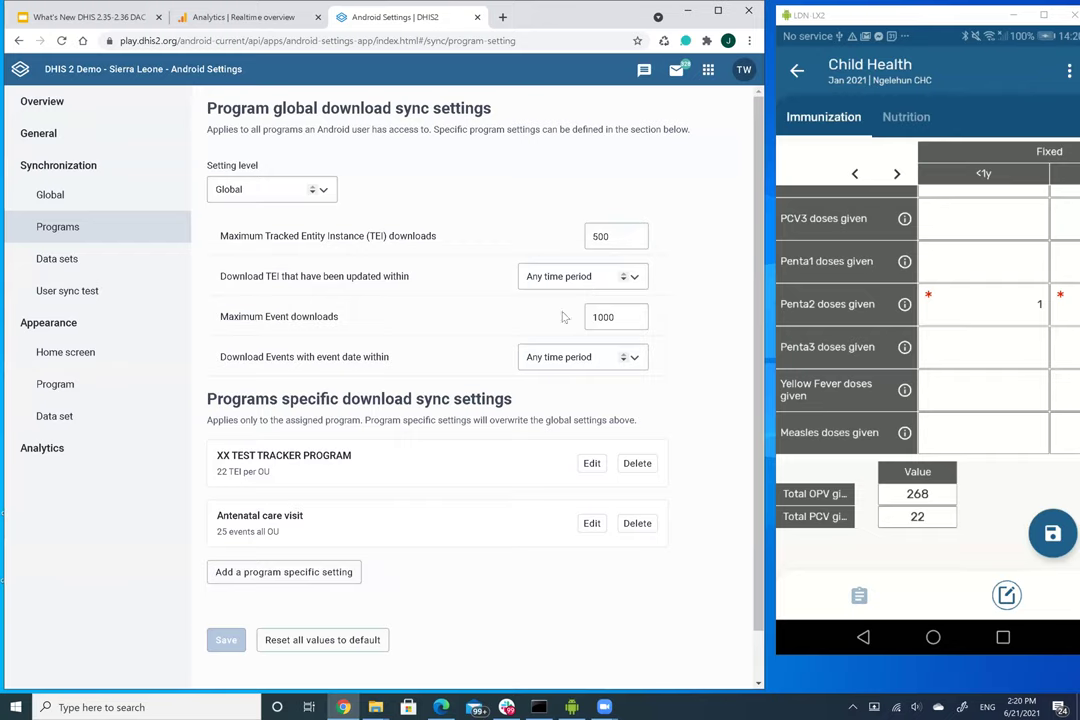
pyautogui.click(631, 362)
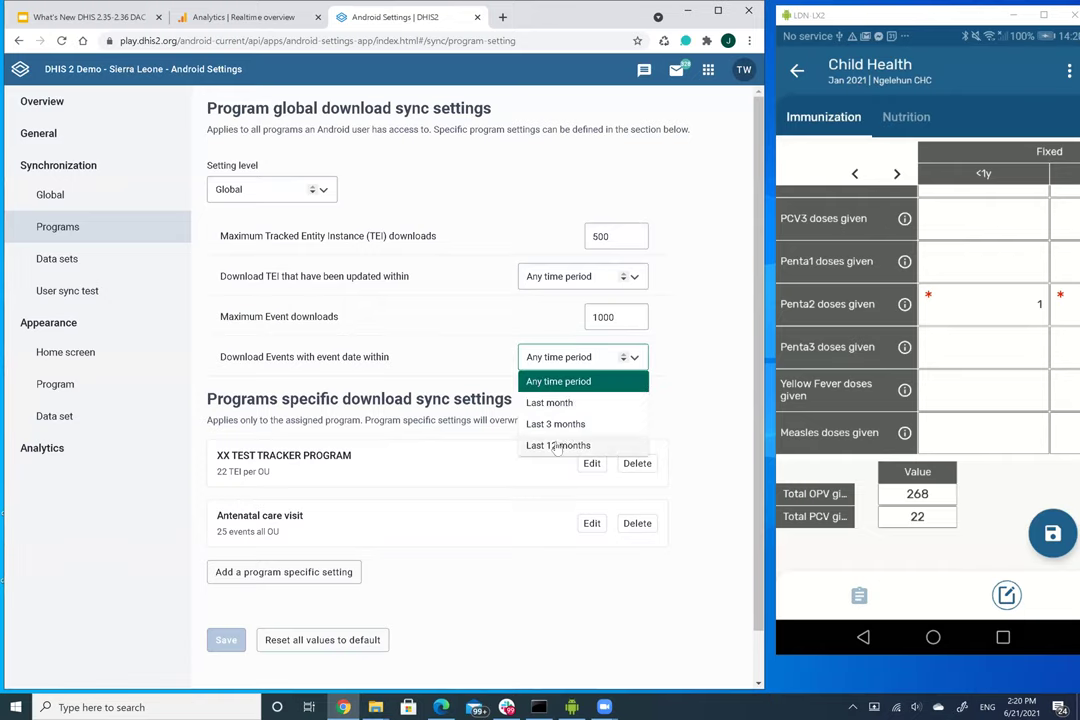
pyautogui.click(436, 319)
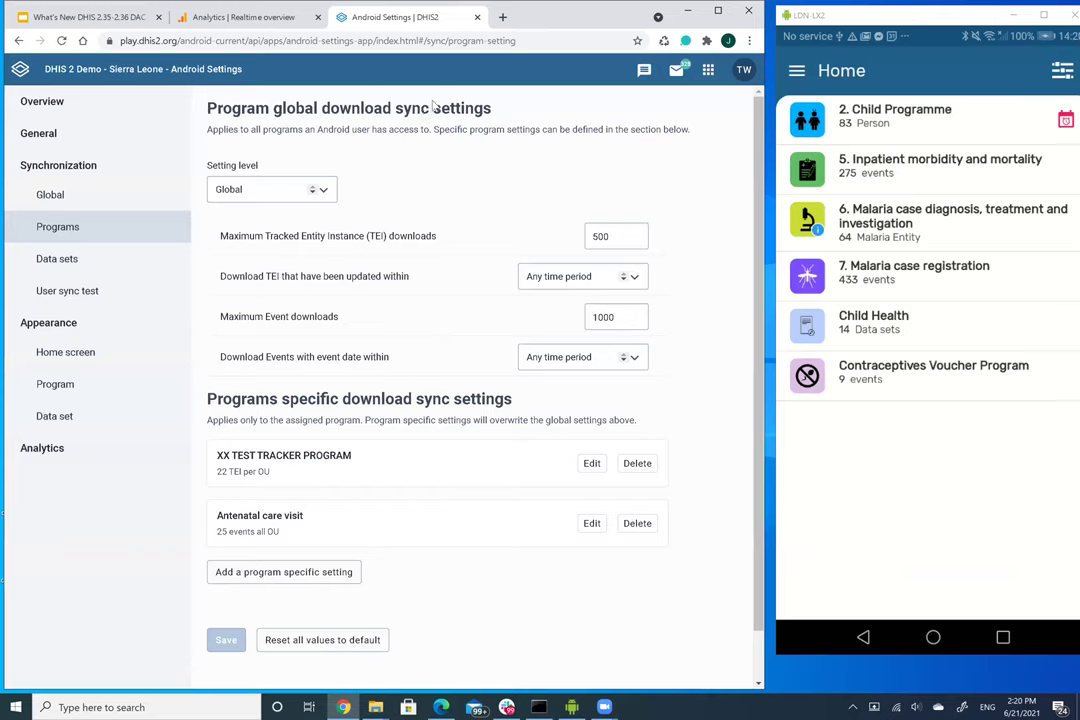
# Switch to the mirrored phone, open the Malaria case diagnosis, treatment and investigation program, and show its filters
pyautogui.click(842, 22)
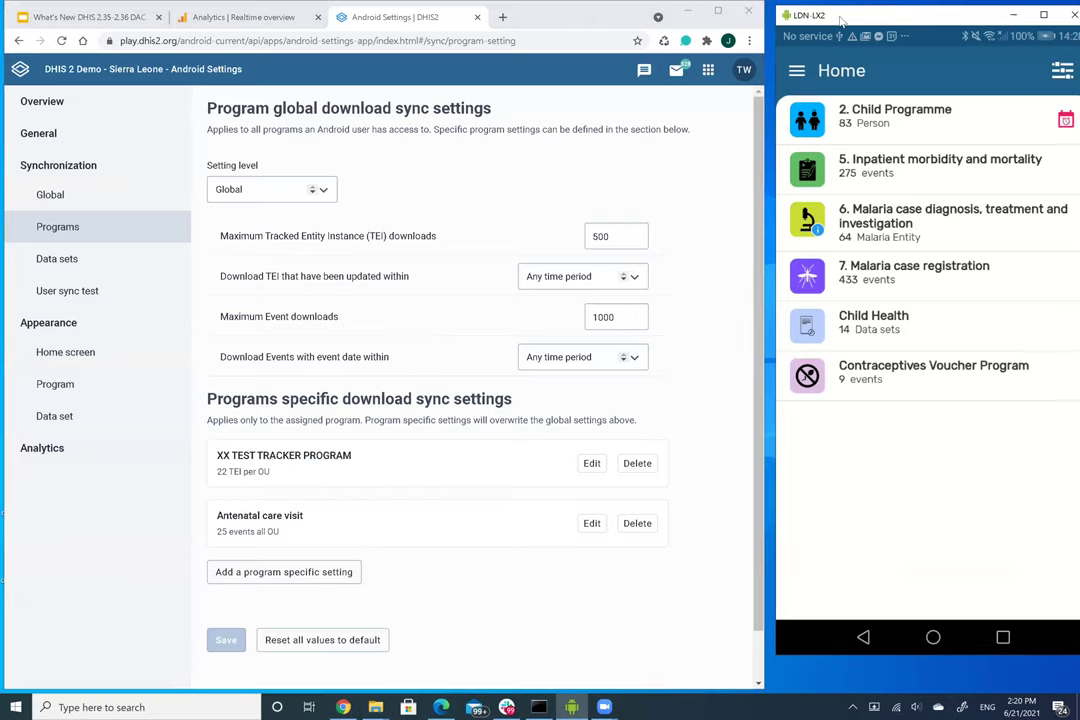
pyautogui.moveTo(842, 22); pyautogui.dragTo(799, 21)
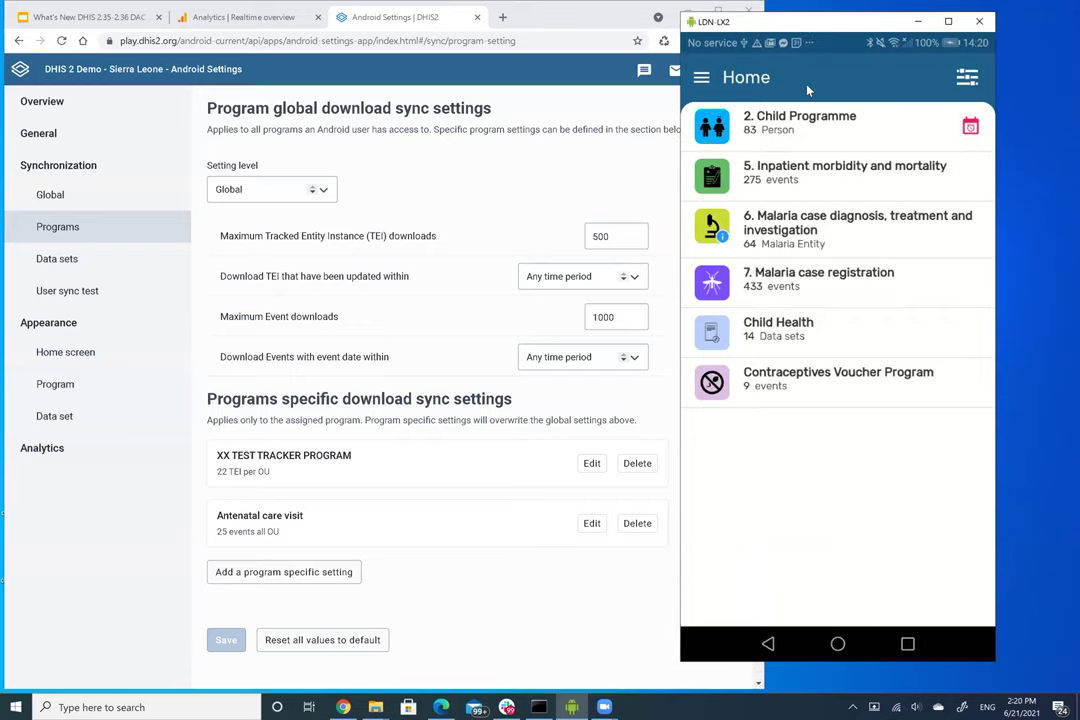
pyautogui.click(811, 225)
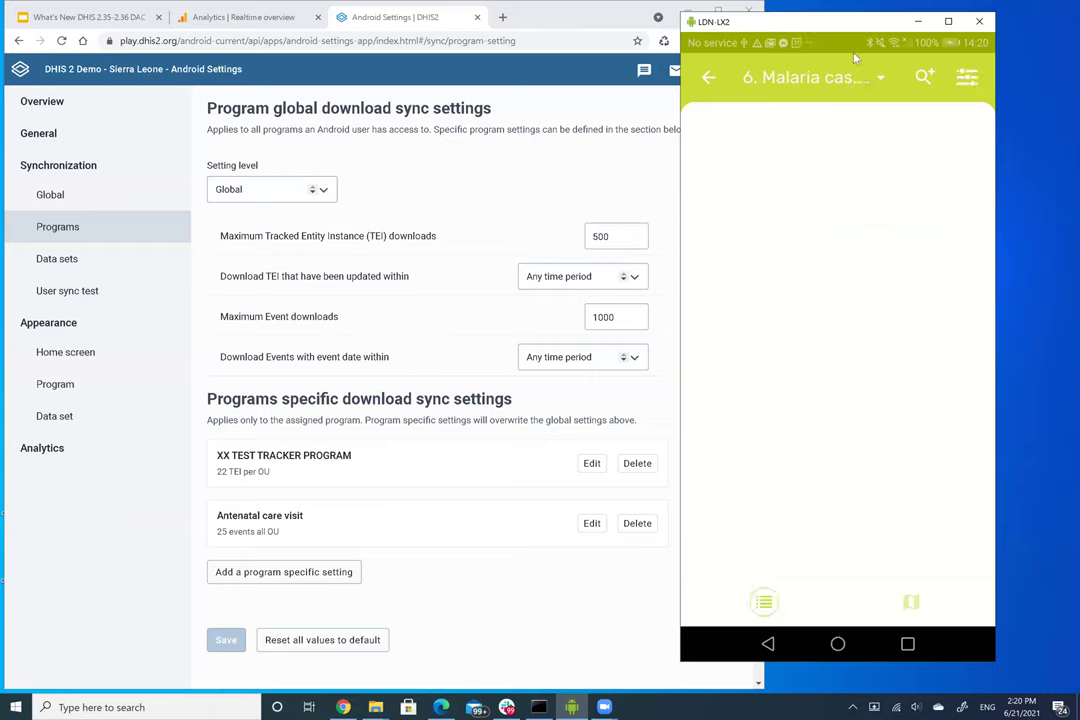
pyautogui.click(964, 75)
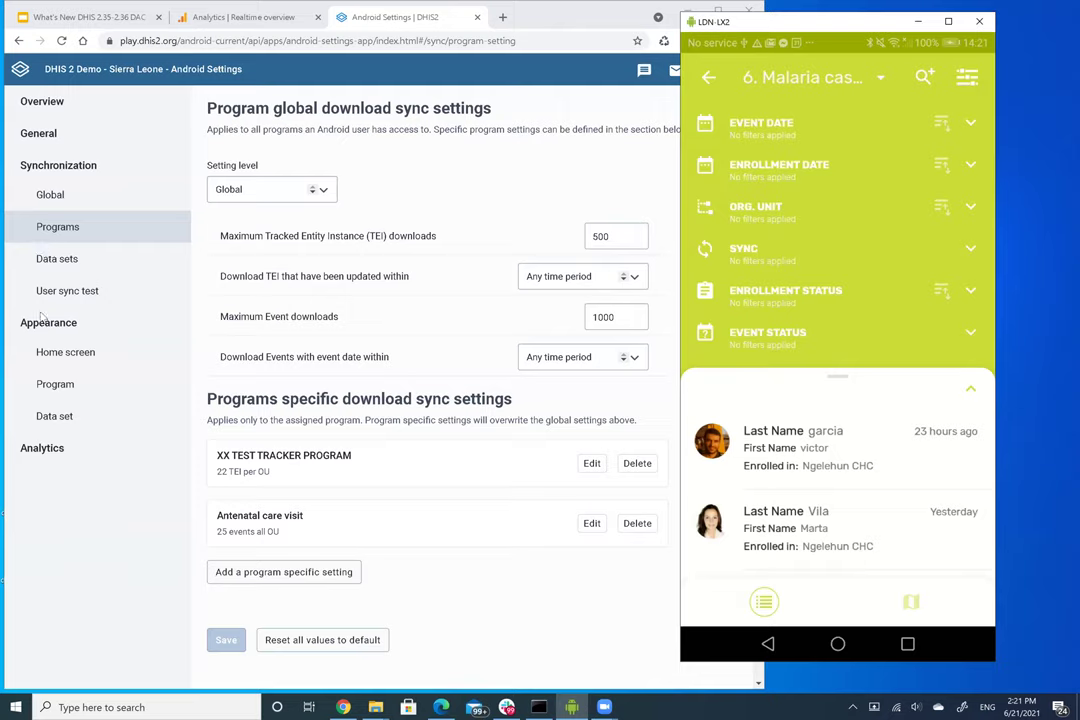
# Review the home screen and data set filter settings in Android Settings, keeping the phone window beside the browser
pyautogui.click(62, 353)
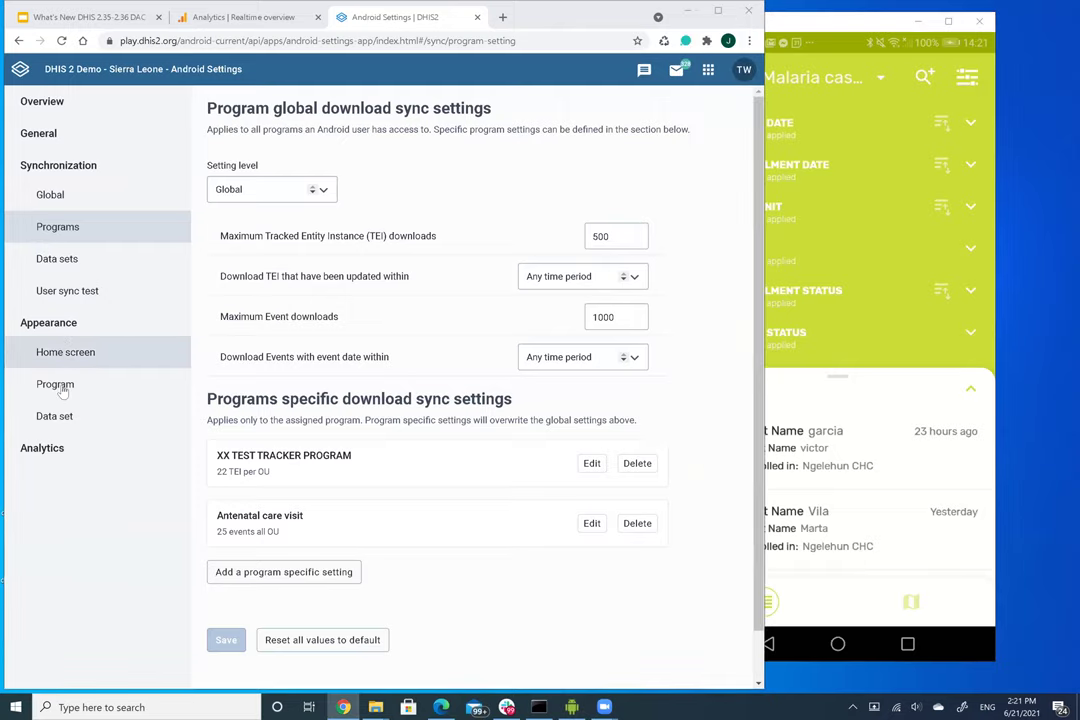
pyautogui.click(805, 25)
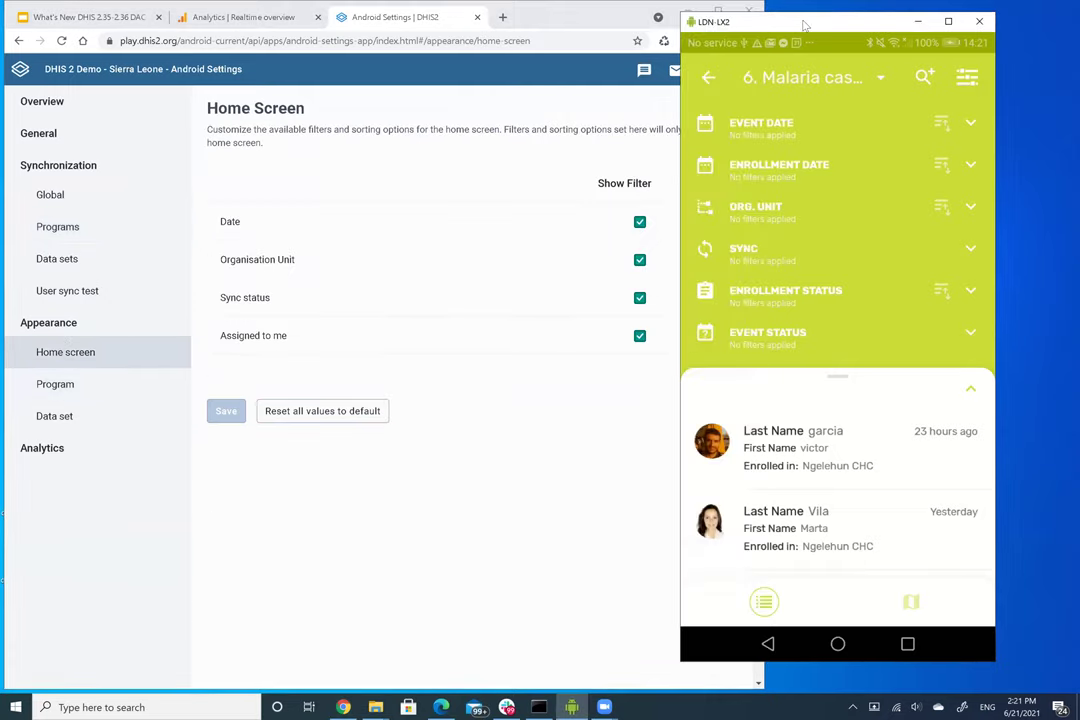
pyautogui.moveTo(805, 25); pyautogui.dragTo(874, 19)
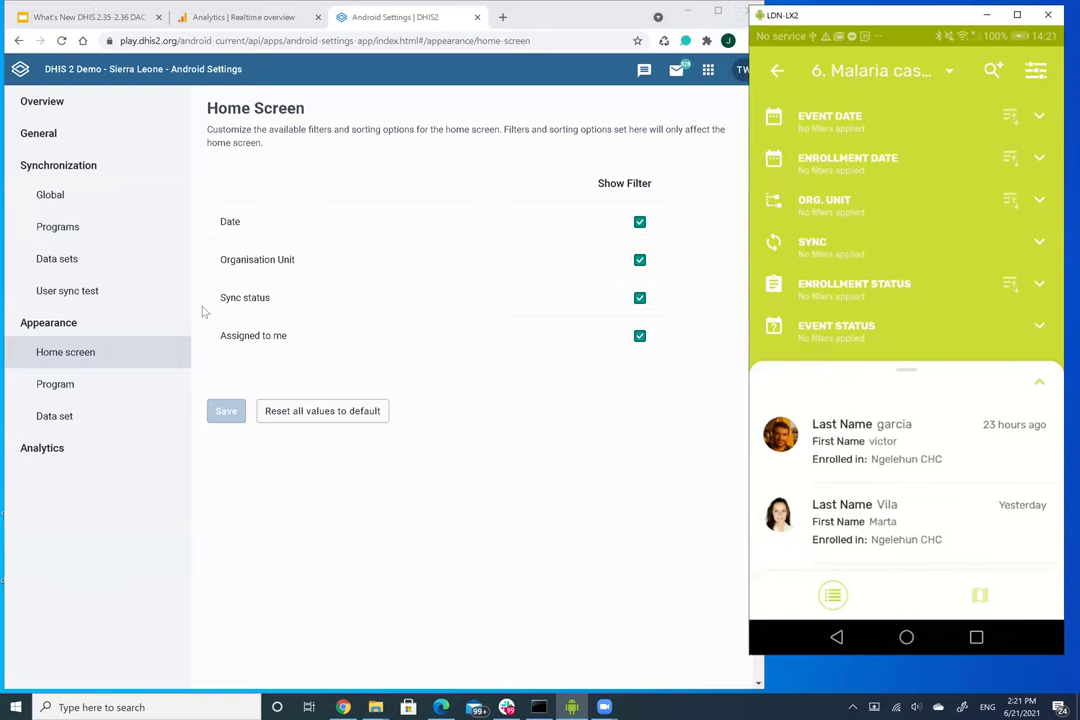
pyautogui.click(75, 385)
pyautogui.click(68, 414)
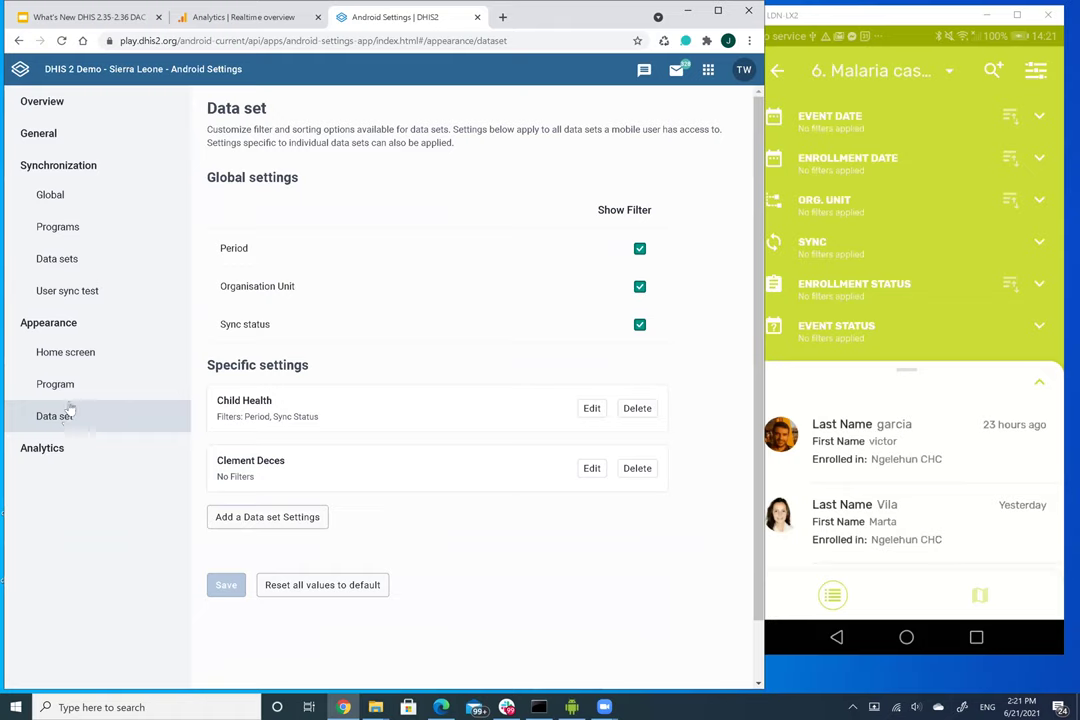
# Hide every global program filter except Enrollment Date in the program appearance settings
pyautogui.click(58, 385)
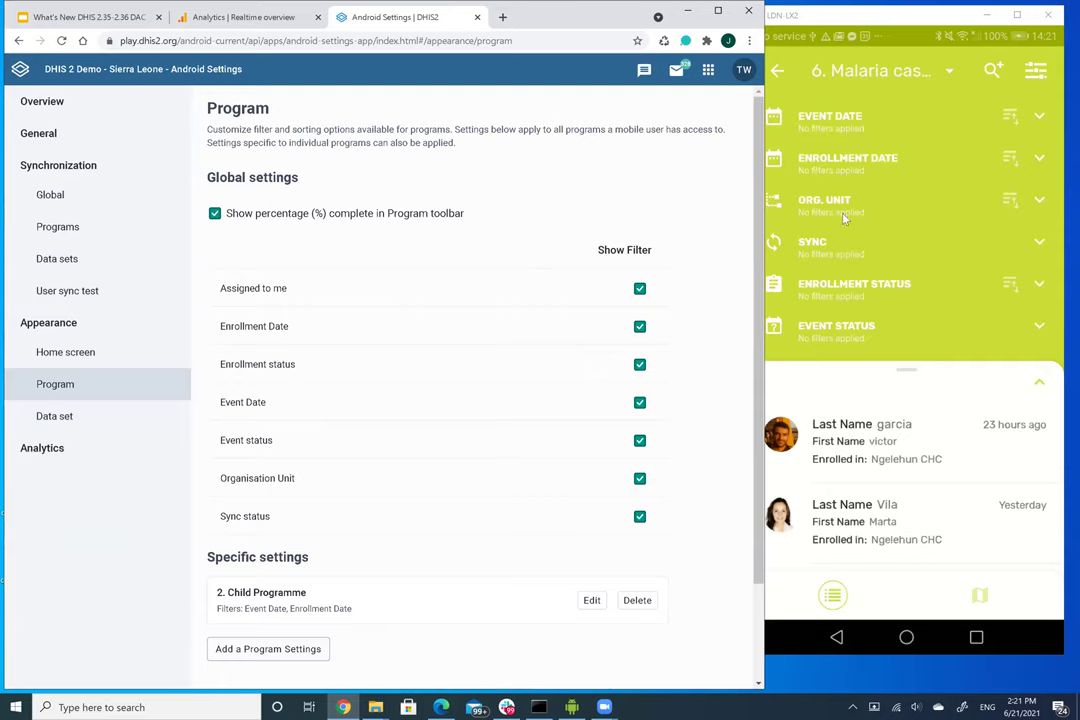
pyautogui.click(640, 288)
pyautogui.click(640, 366)
pyautogui.click(639, 403)
pyautogui.click(640, 441)
pyautogui.click(639, 482)
pyautogui.click(640, 516)
# Examine the program-specific filter settings for Child Programme and close them without saving
pyautogui.scroll(-1, 711, 525)
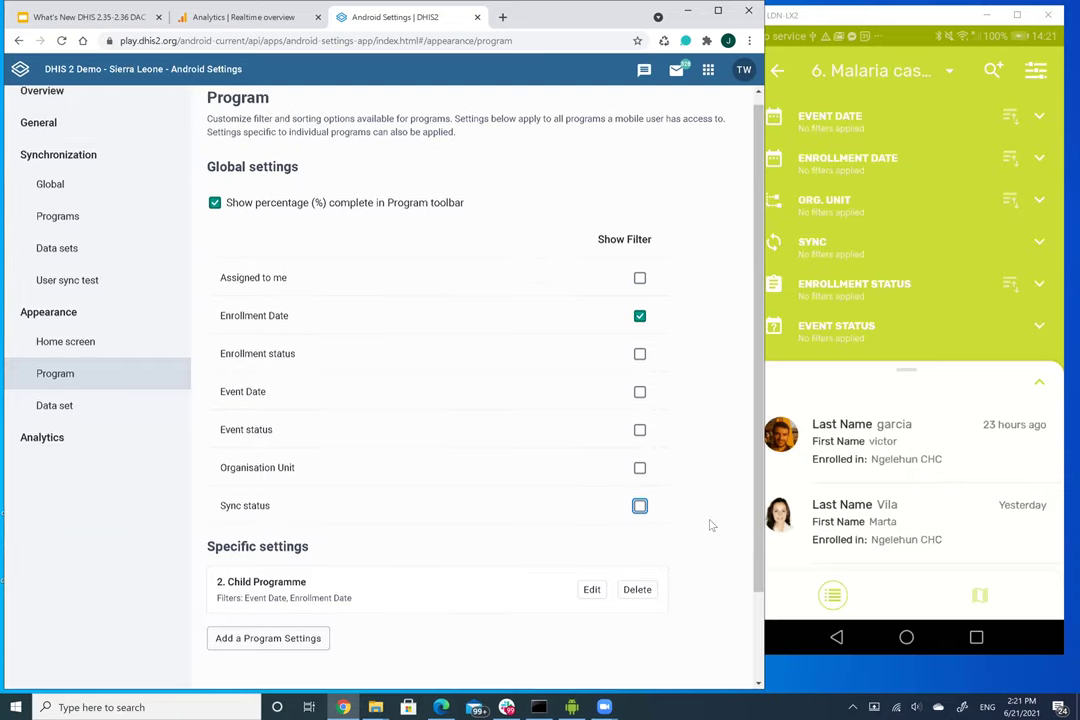
pyautogui.scroll(-1, 711, 525)
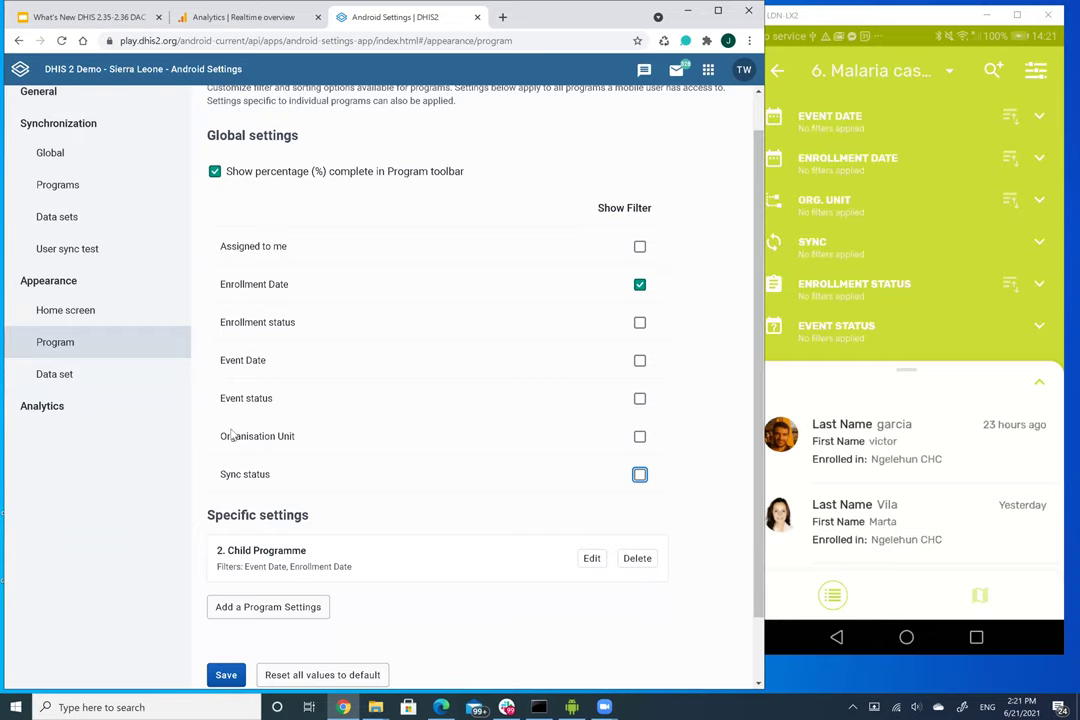
pyautogui.click(591, 559)
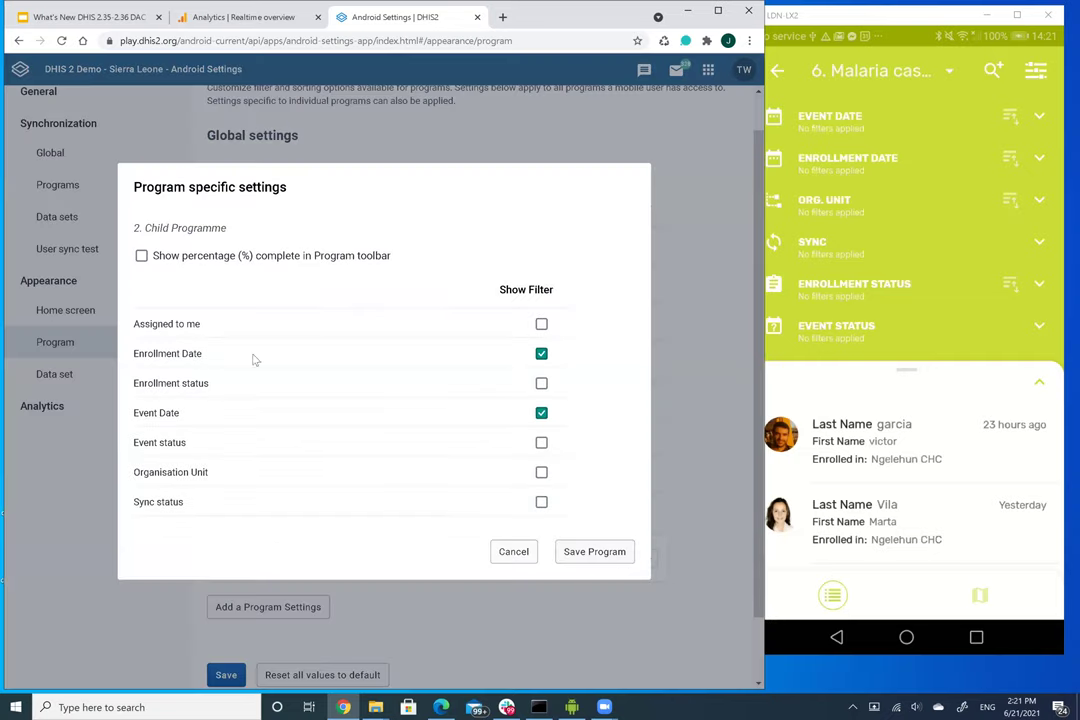
pyautogui.click(492, 551)
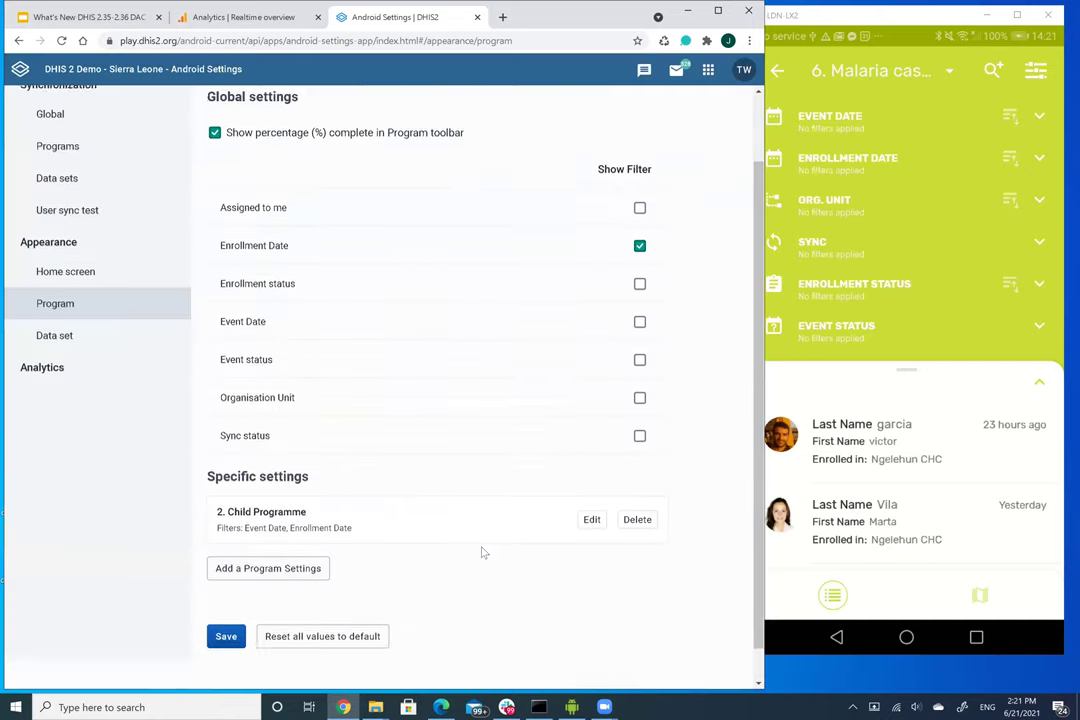
# Save the program appearance settings to the DataStore, confirm the save, and show the data set appearance settings
pyautogui.scroll(-1, 482, 552)
pyautogui.click(224, 601)
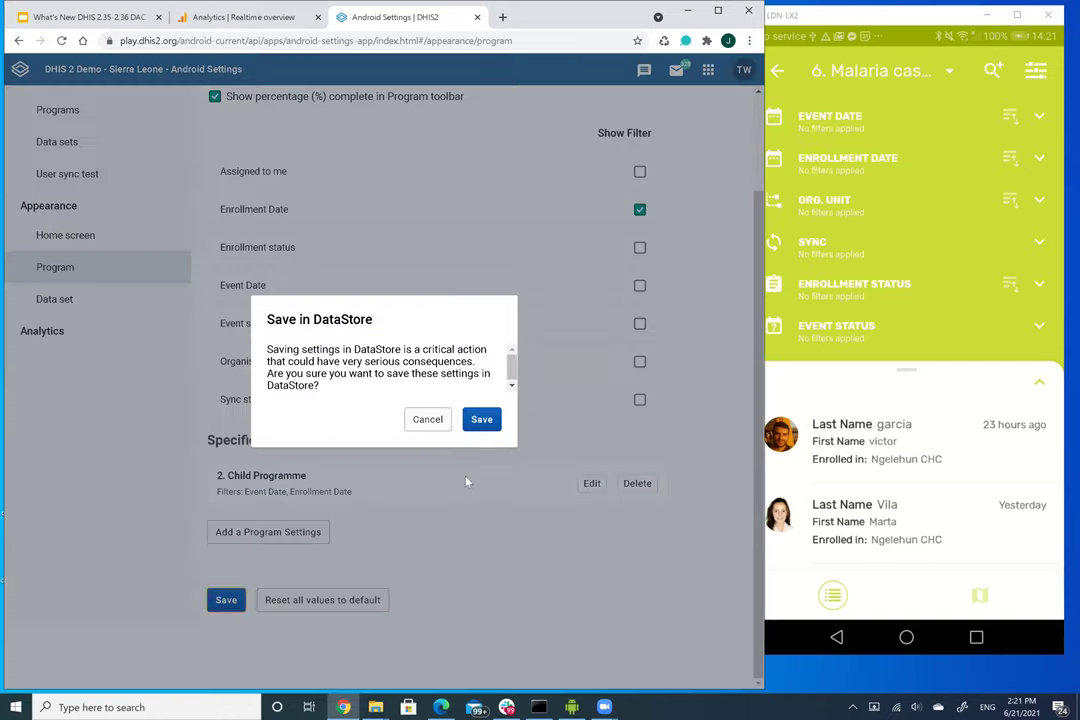
pyautogui.click(482, 421)
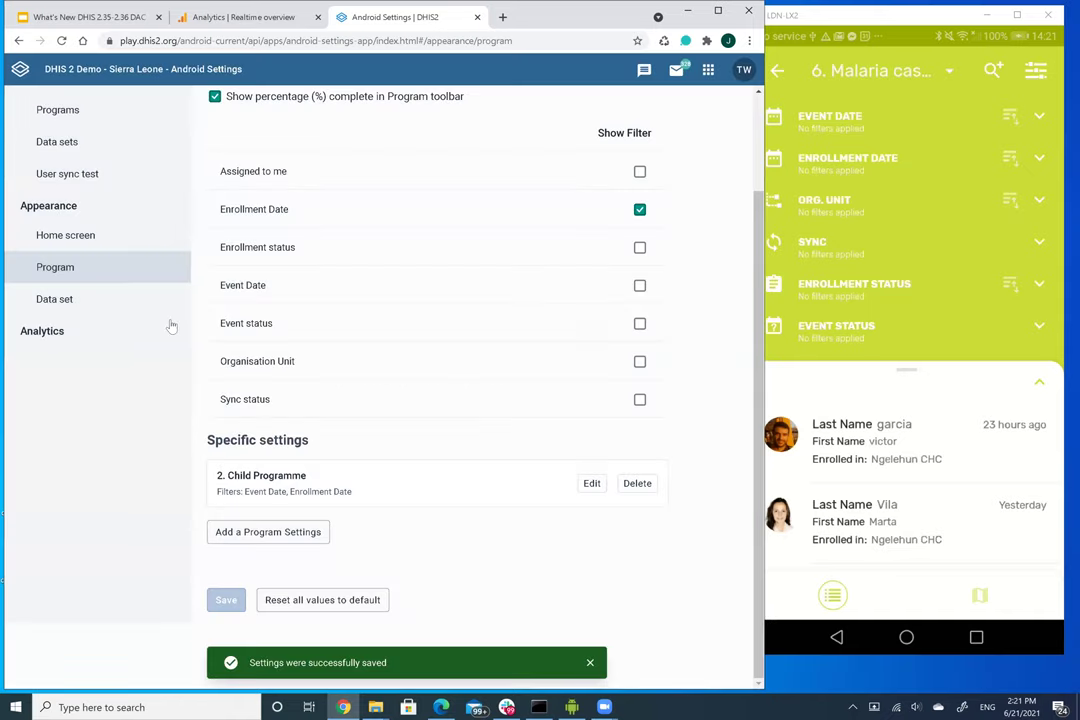
pyautogui.click(98, 300)
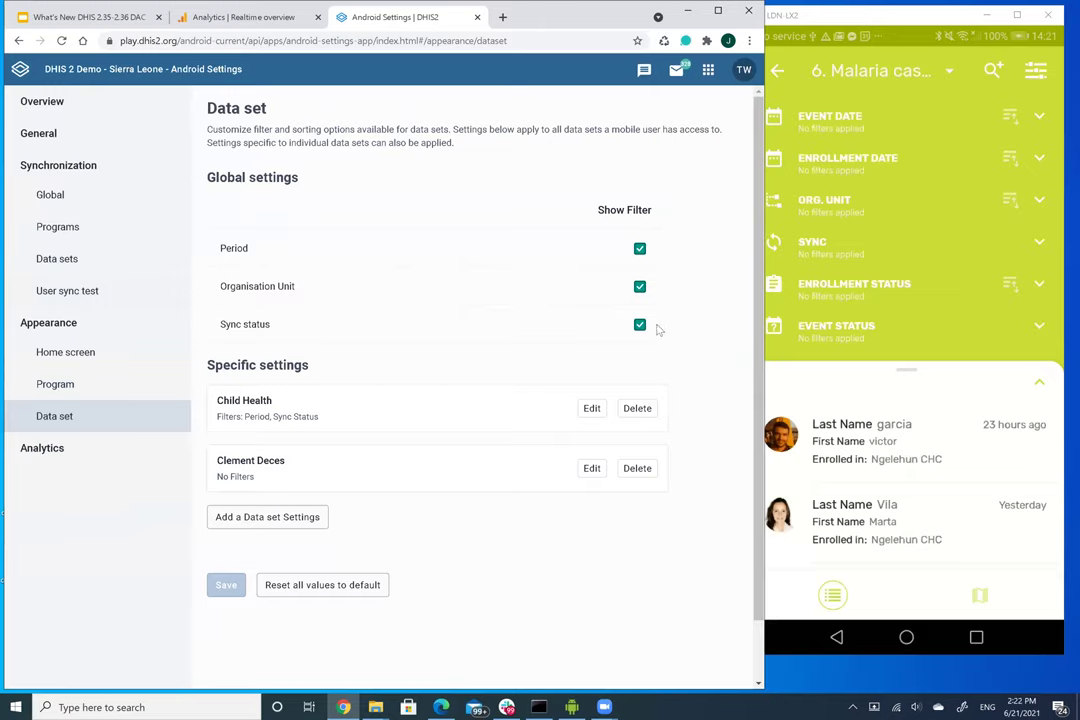
# Start a new TEI analytics item for the program 2. Child Programme with the Baby Postnatal stage
pyautogui.click(113, 447)
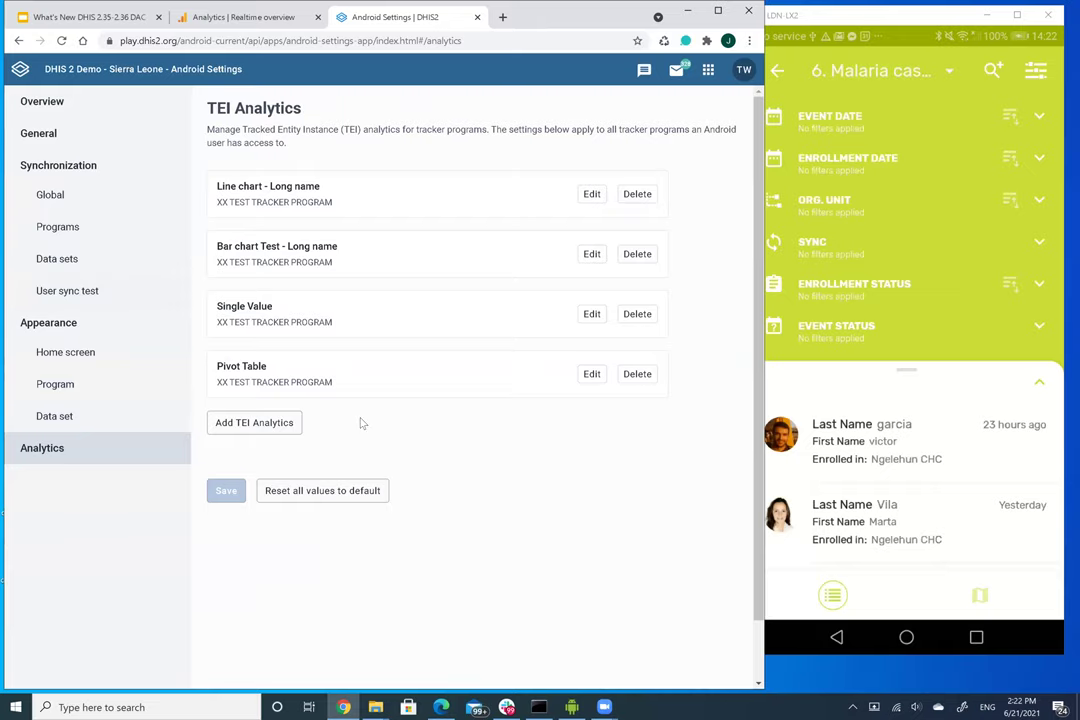
pyautogui.click(270, 425)
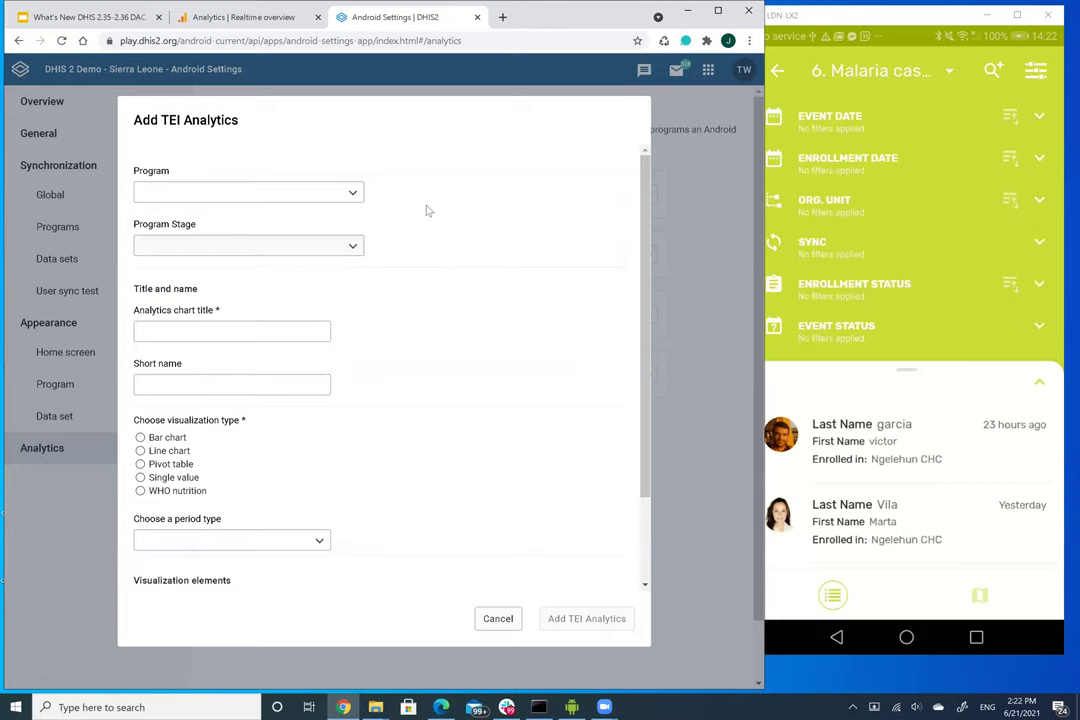
pyautogui.click(351, 193)
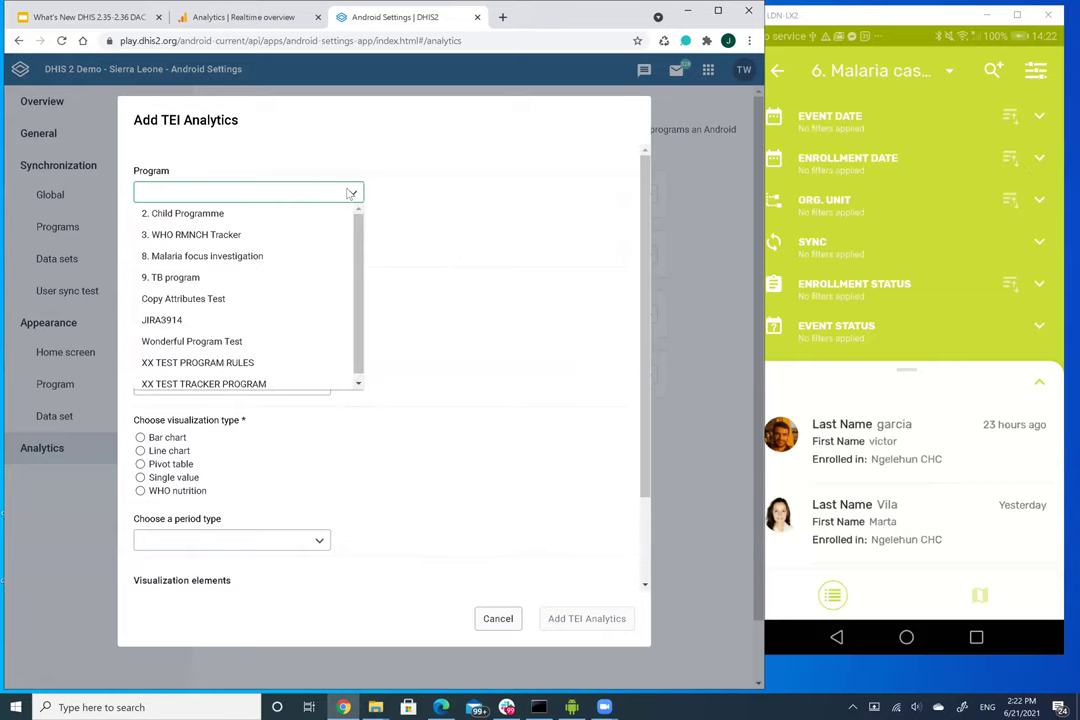
pyautogui.click(259, 206)
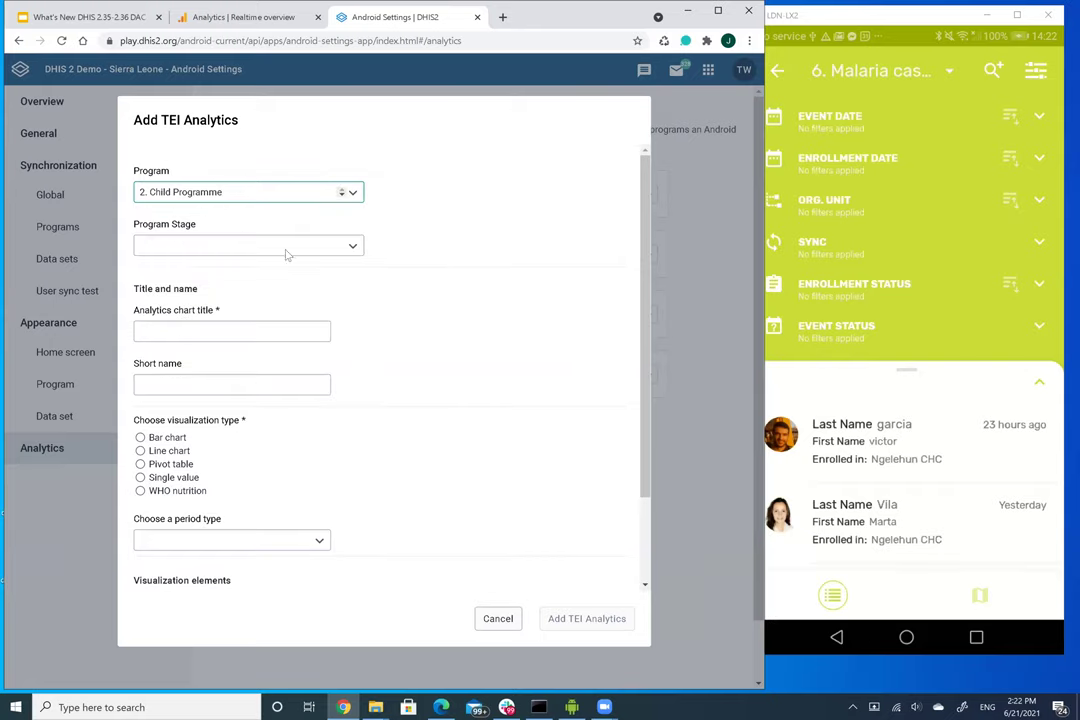
pyautogui.click(351, 247)
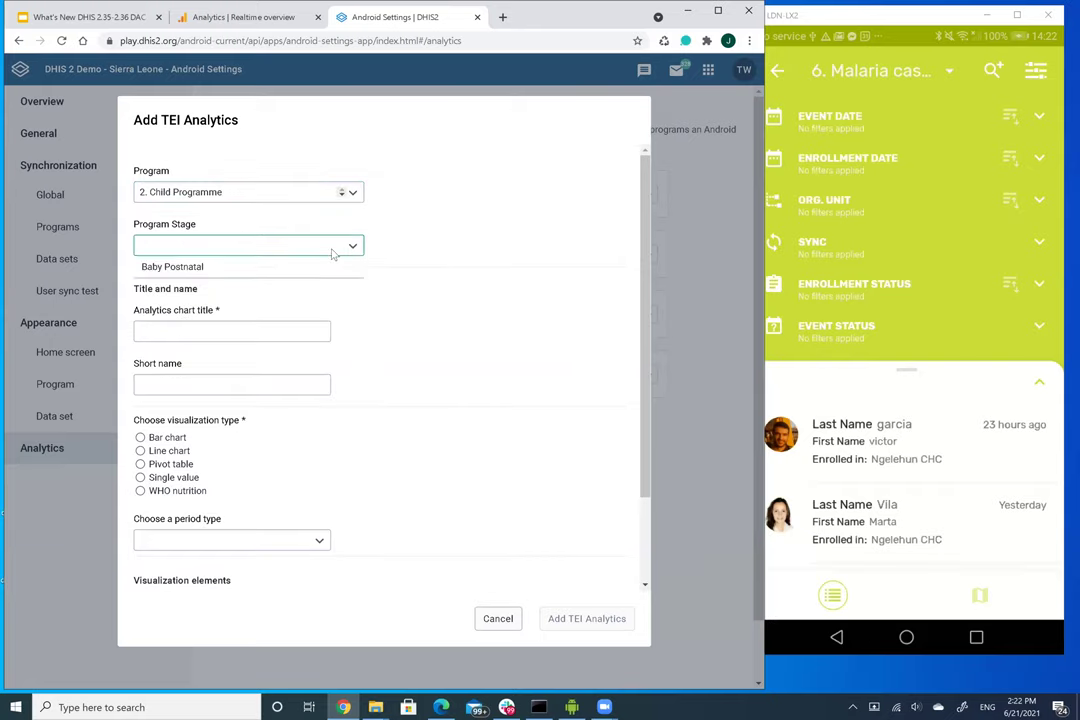
pyautogui.click(250, 266)
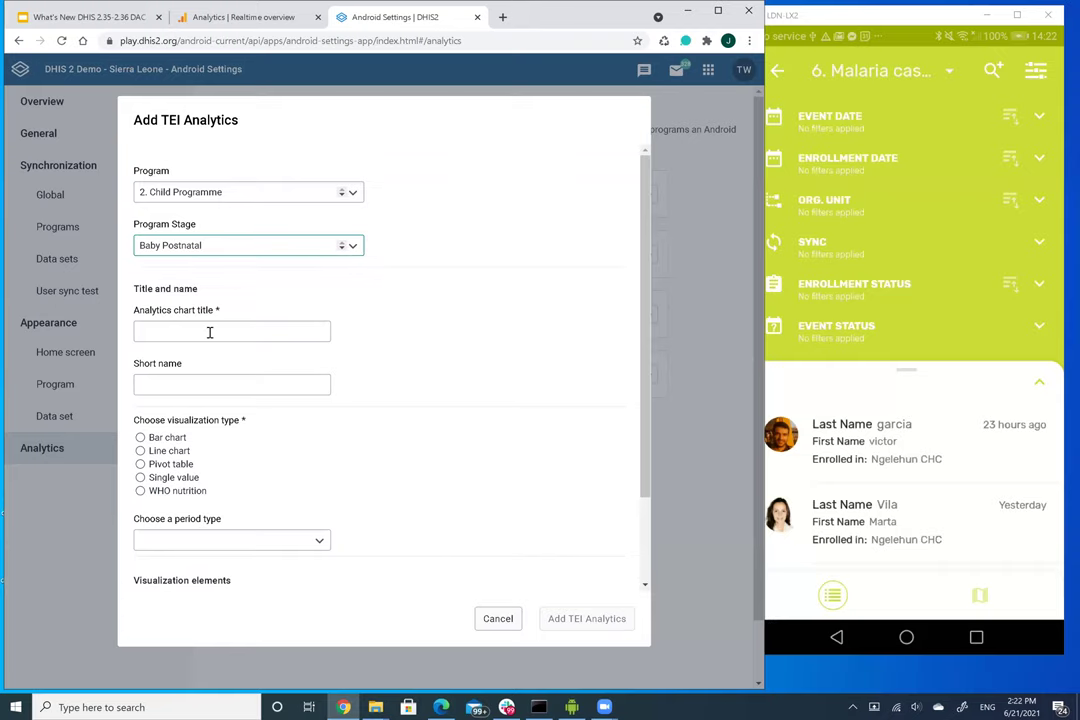
# Title the chart "WHO Nutrition by" plus the presenter's first name, and choose the WHO nutrition visualization with Weight for height
pyautogui.click(210, 332)
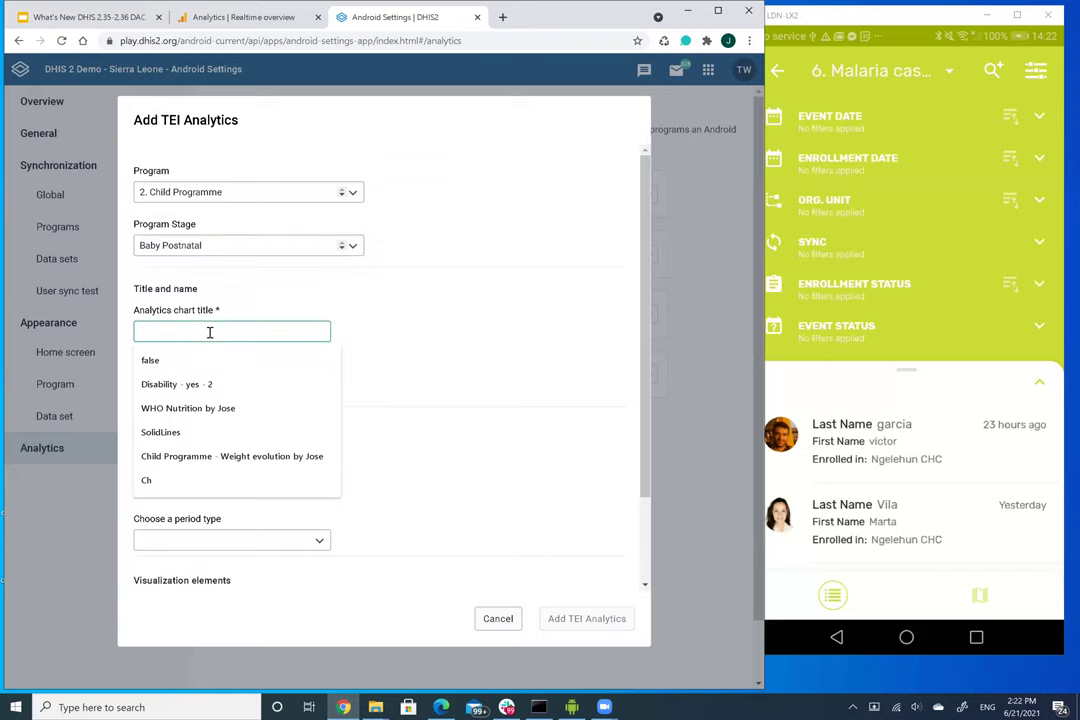
pyautogui.write('WHO Nutrition by Jose')
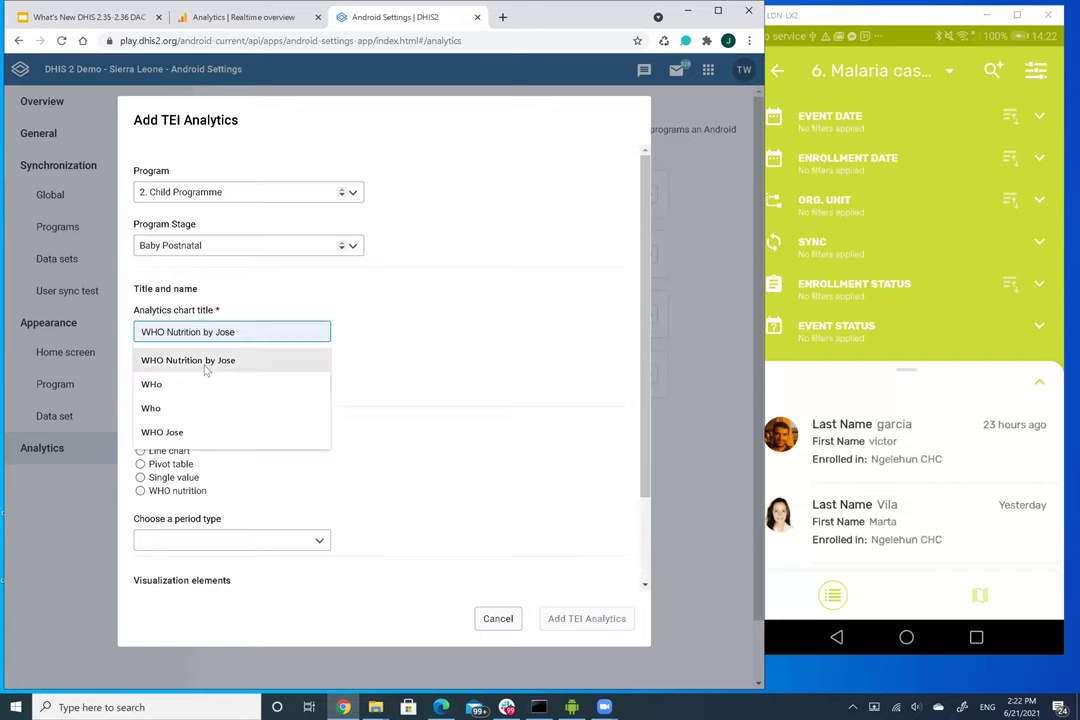
pyautogui.click(205, 362)
pyautogui.scroll(-1, 399, 358)
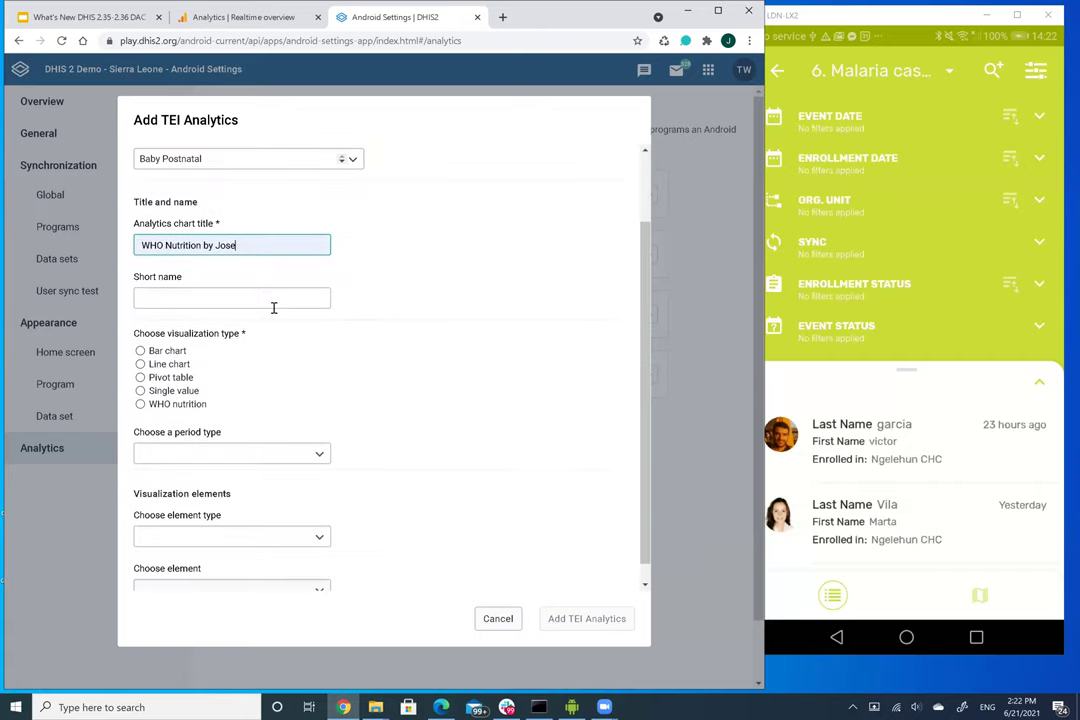
pyautogui.click(237, 297)
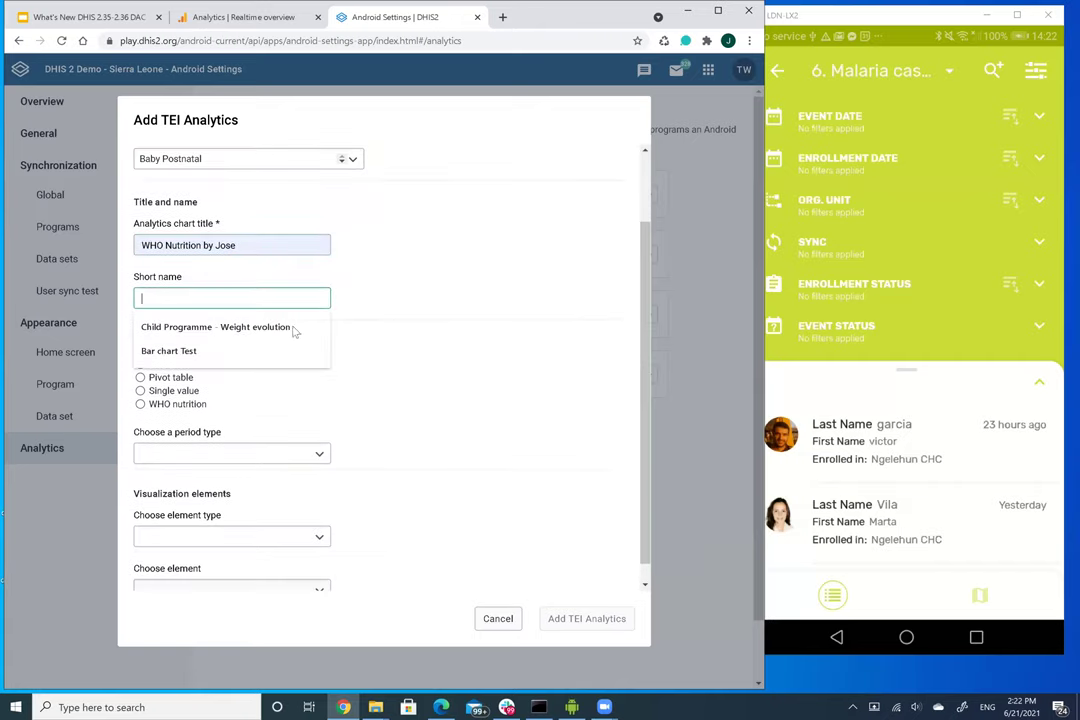
pyautogui.click(140, 404)
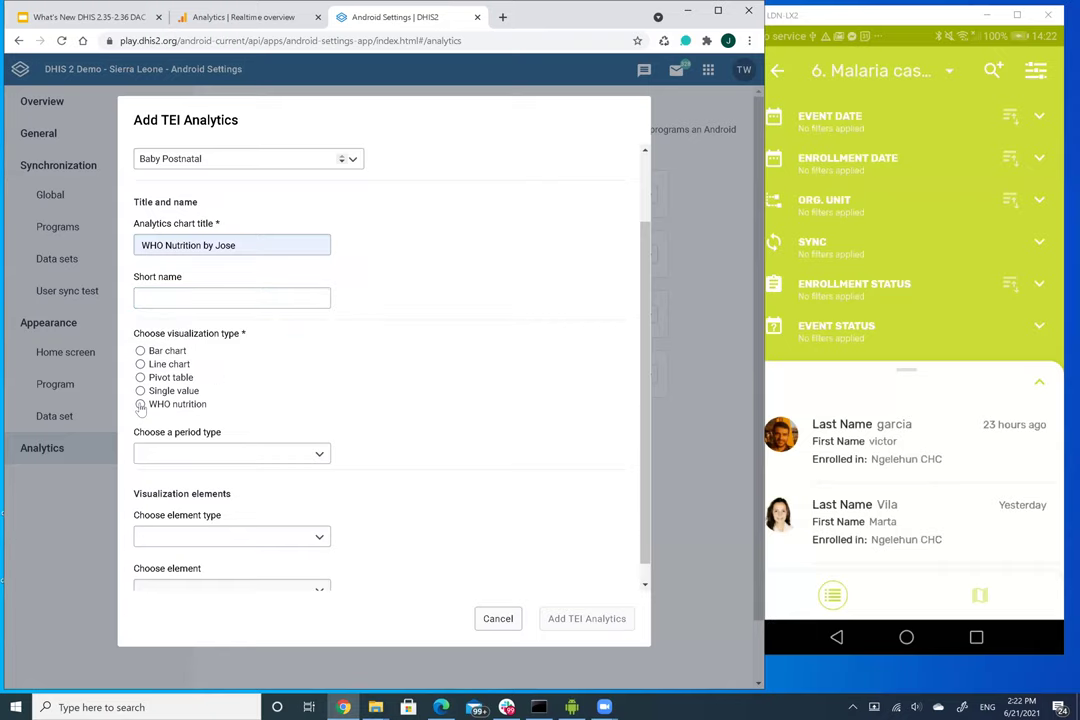
pyautogui.click(156, 245)
pyautogui.write('W')
pyautogui.click(200, 272)
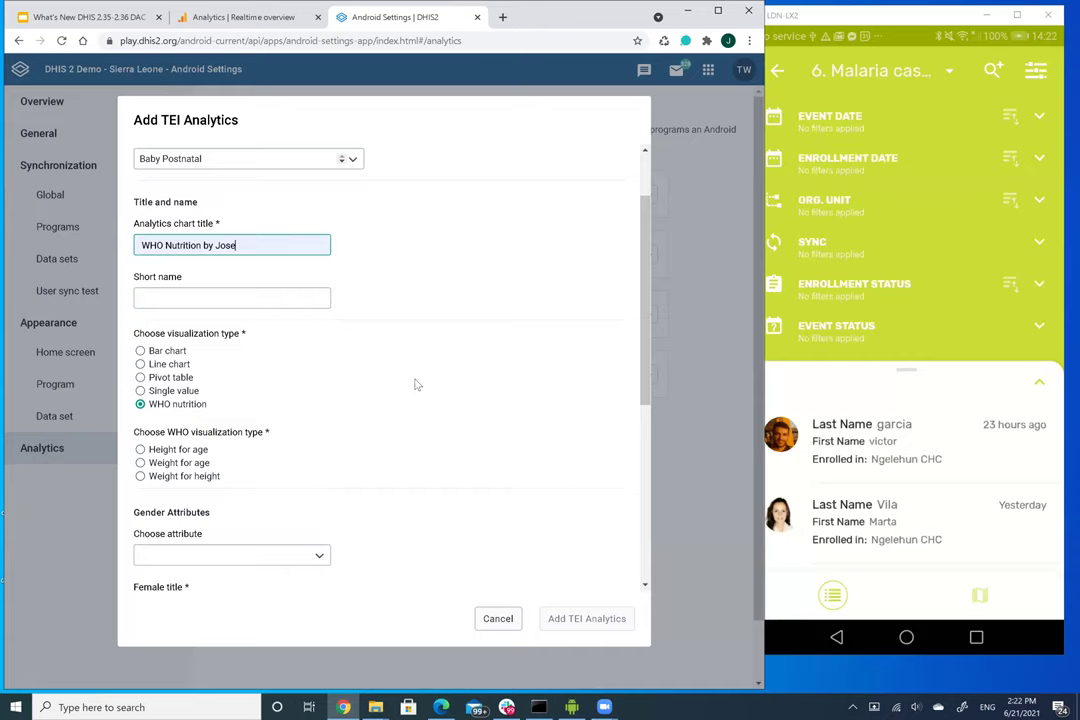
pyautogui.scroll(-1, 418, 385)
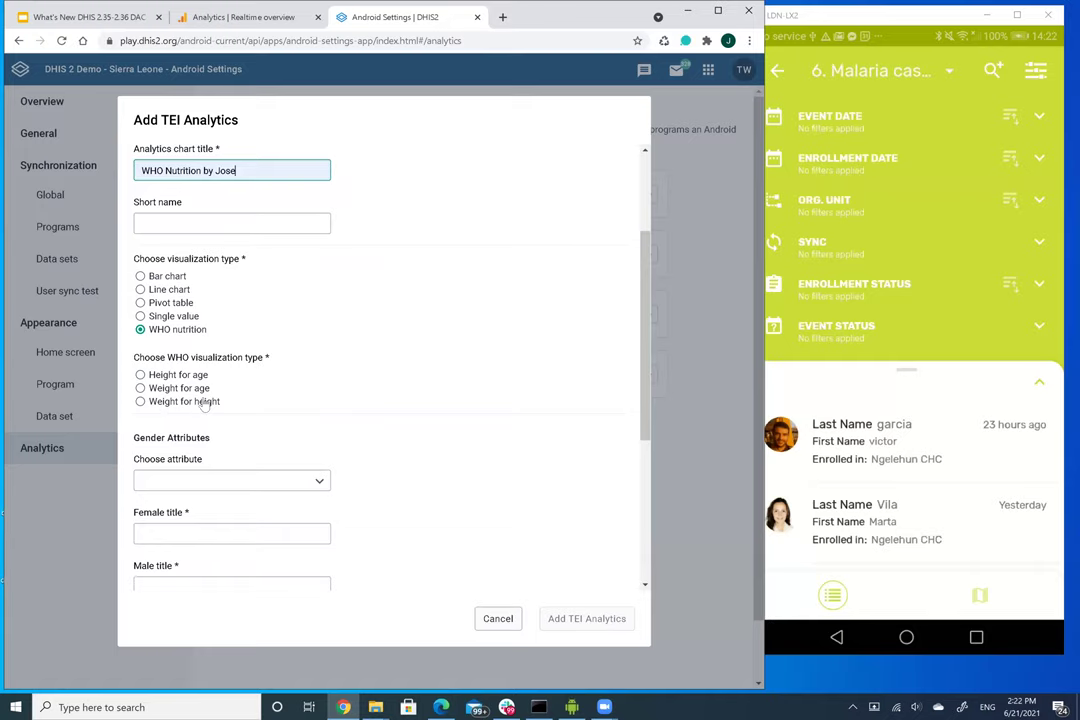
pyautogui.click(140, 402)
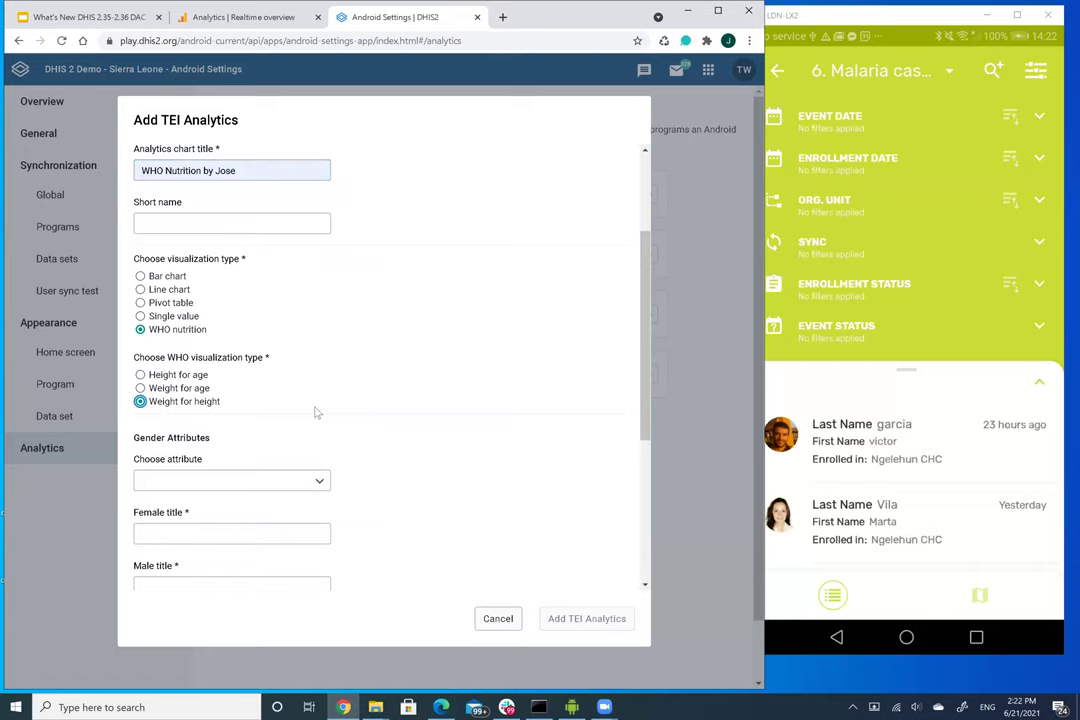
# Set the gender attribute to Gender, with Female as the female title and Male as the male title
pyautogui.scroll(-1, 395, 405)
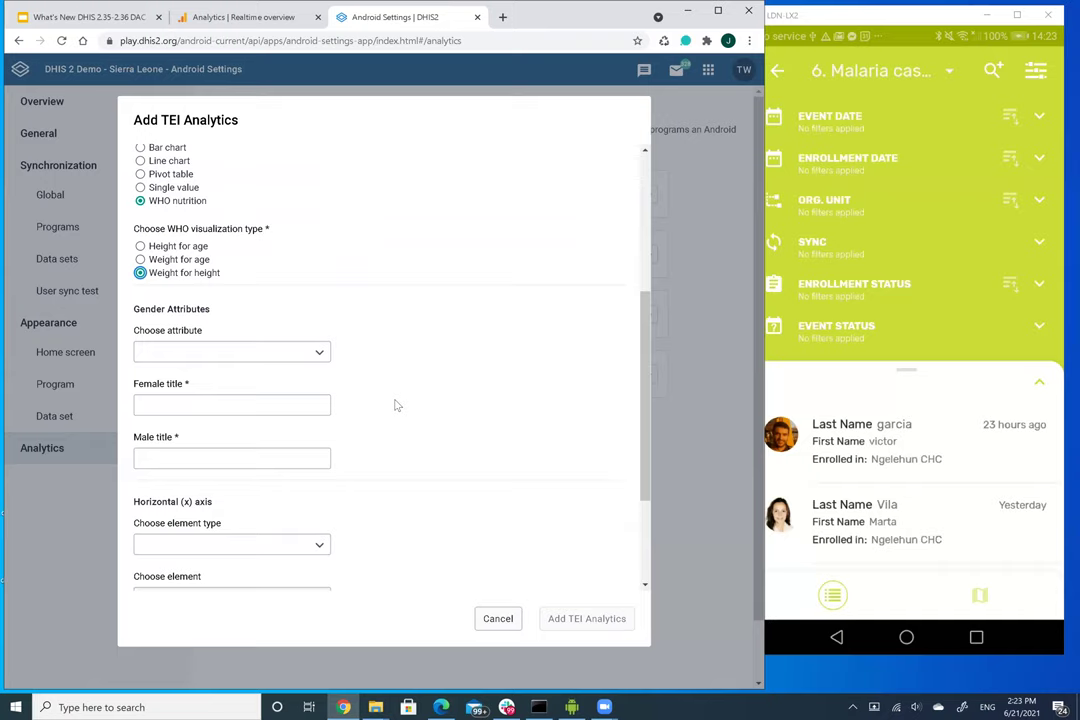
pyautogui.click(321, 355)
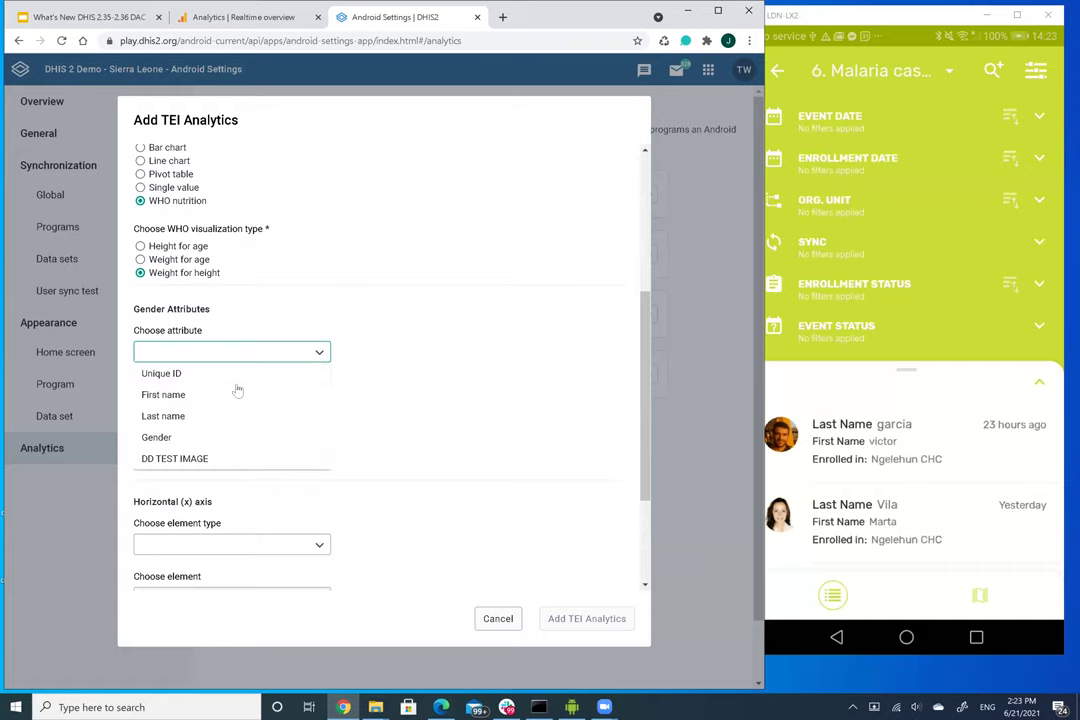
pyautogui.click(172, 437)
pyautogui.click(212, 404)
pyautogui.write('Fe')
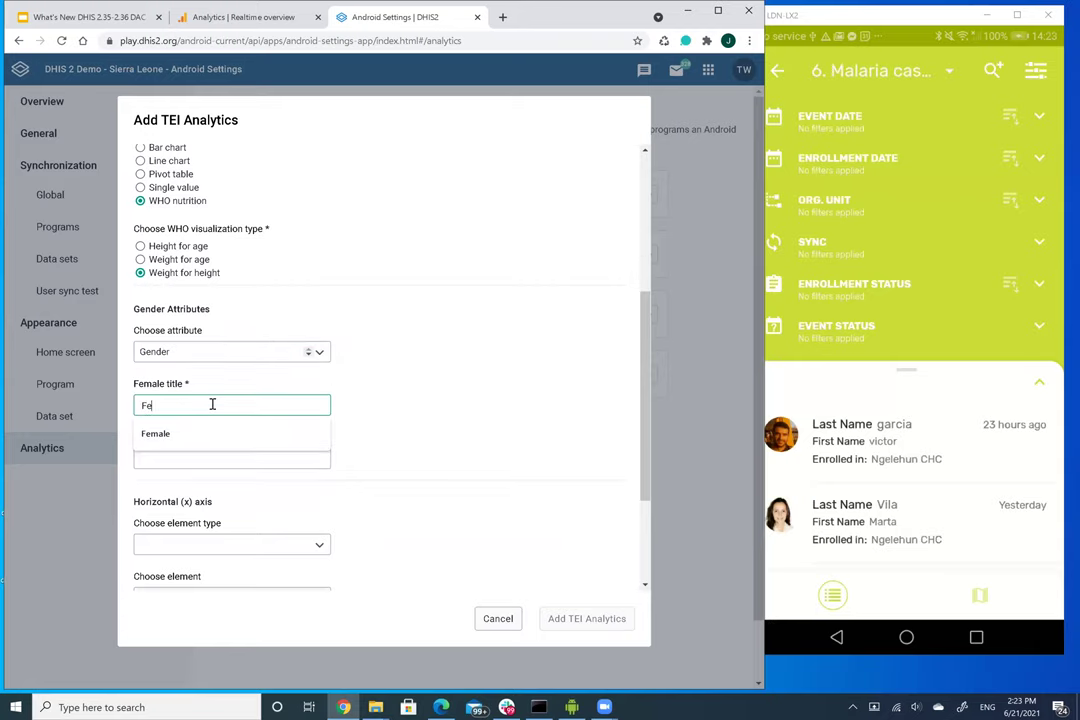
pyautogui.write('male')
pyautogui.click(275, 456)
pyautogui.write('Male')
# Configure the horizontal (x) axis to use the data element Height in cm
pyautogui.scroll(-2, 400, 491)
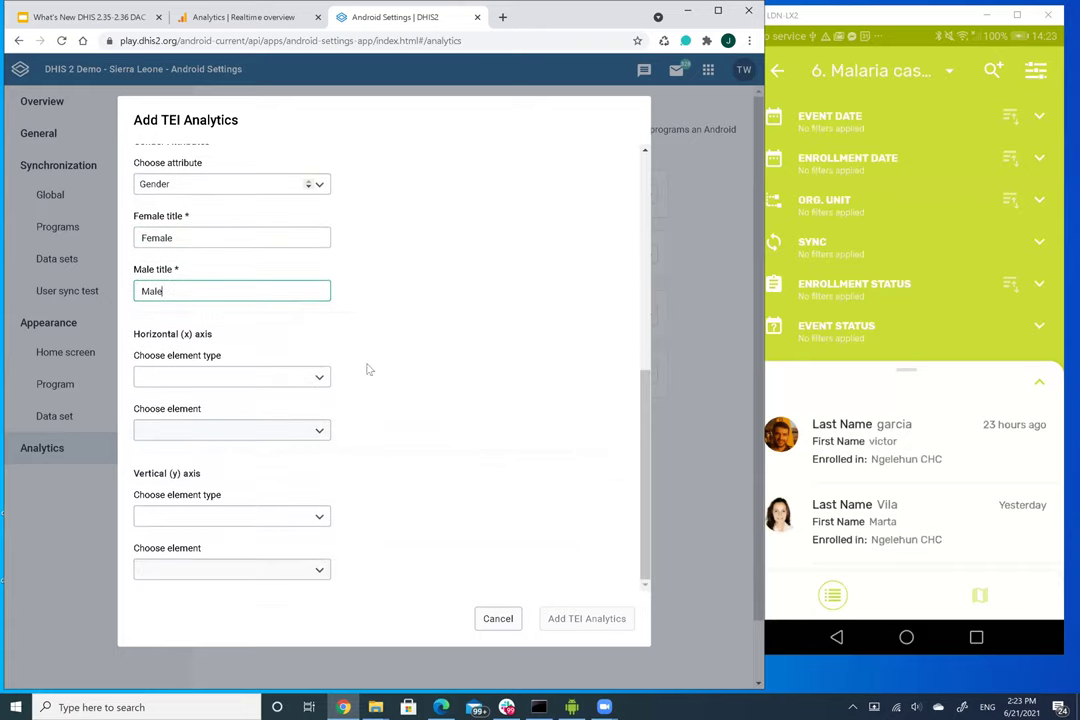
pyautogui.click(320, 378)
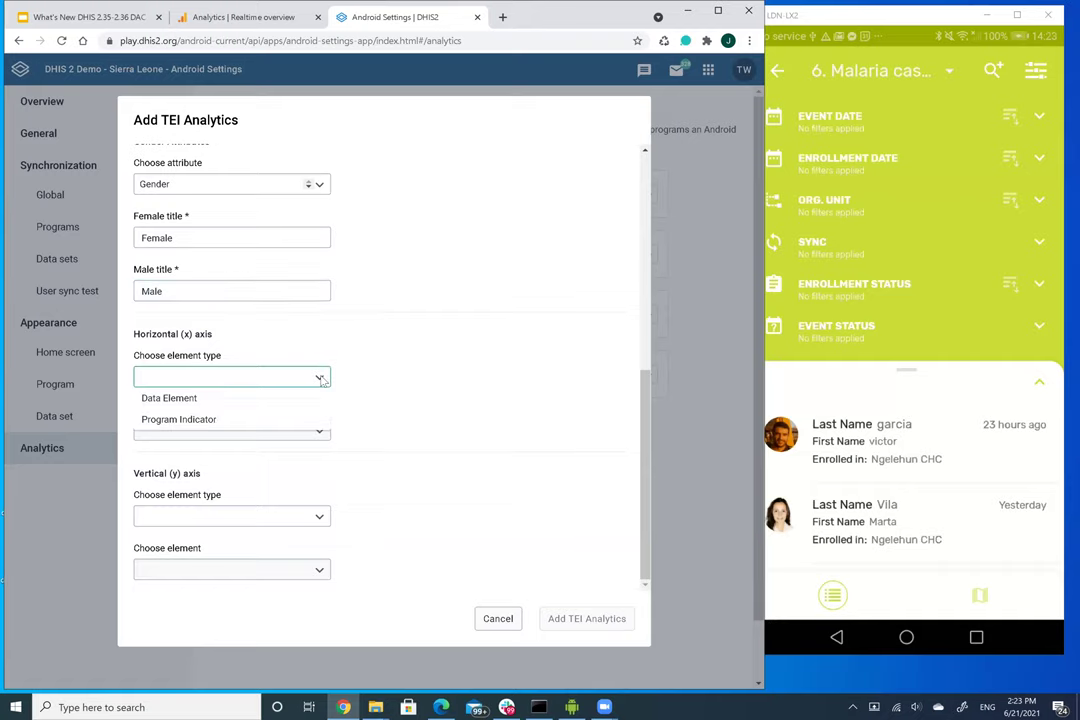
pyautogui.click(258, 398)
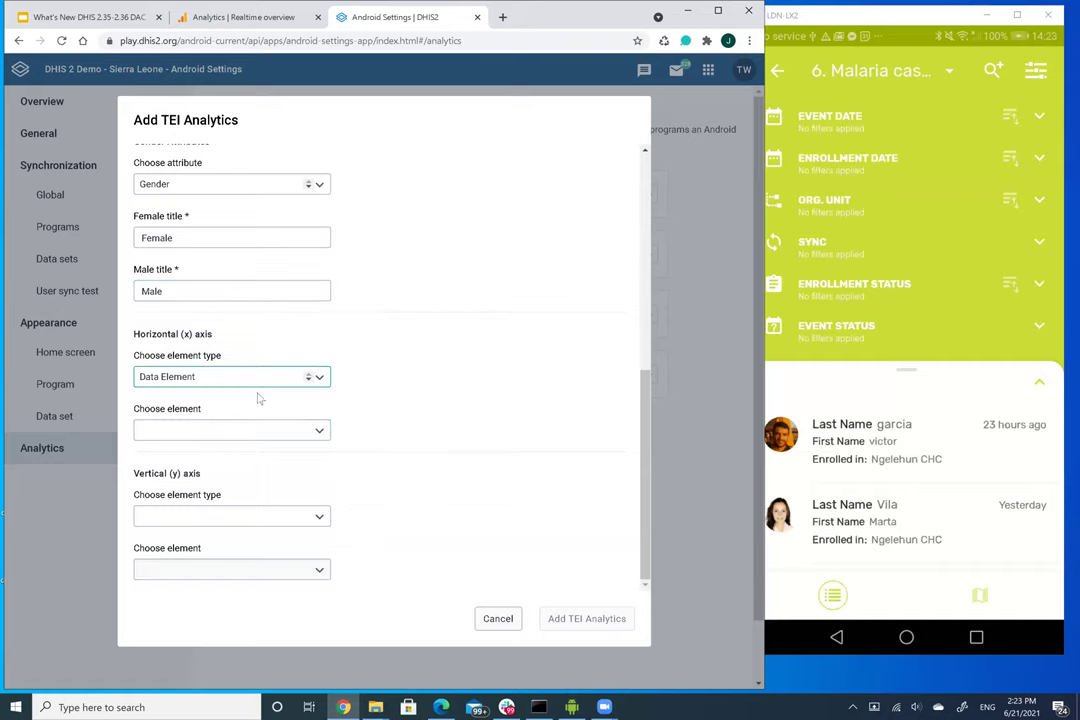
pyautogui.click(319, 432)
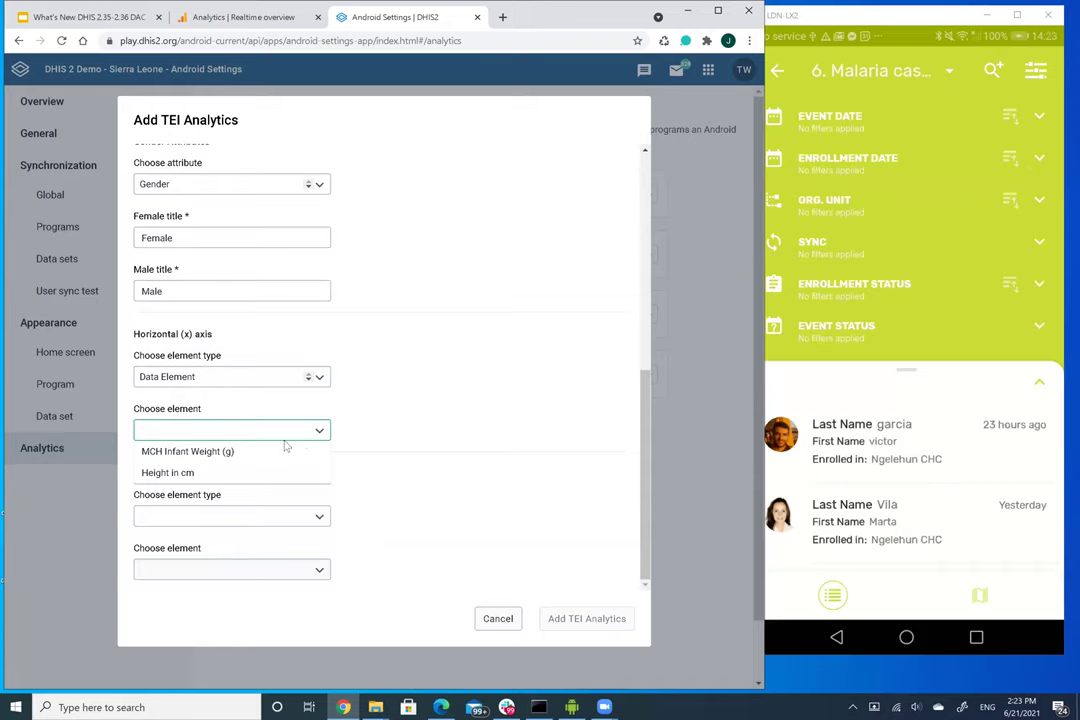
pyautogui.press('Return')
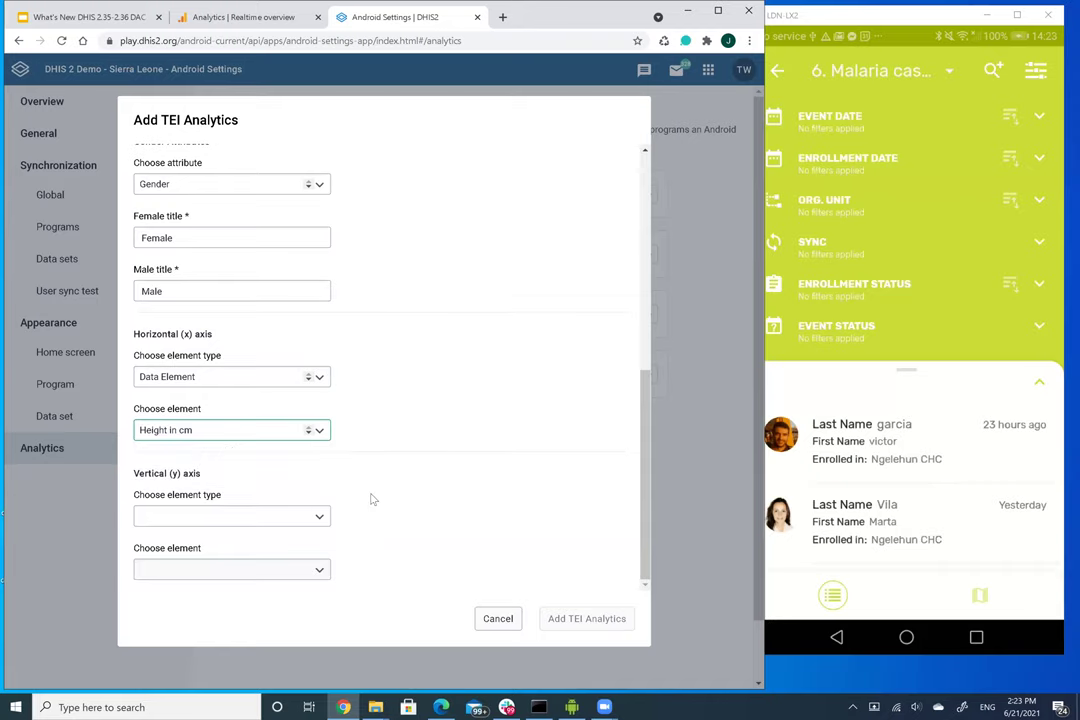
# Configure the vertical (y) axis to use the data element MCH Infant Weight (g)
pyautogui.click(319, 519)
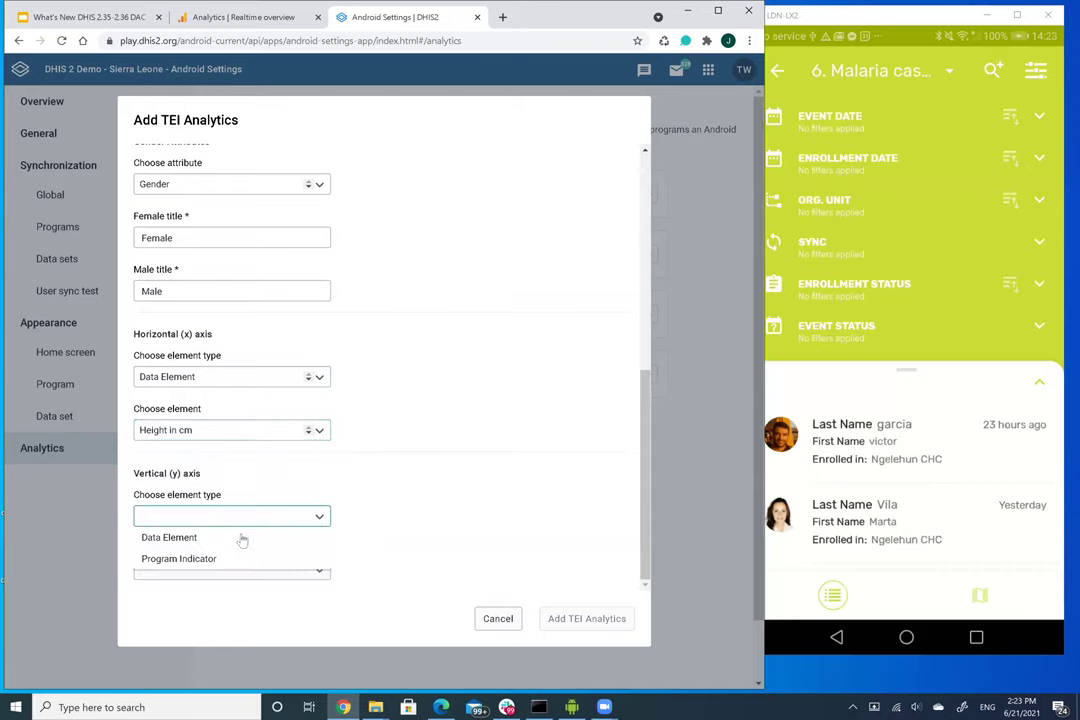
pyautogui.click(241, 537)
pyautogui.click(320, 570)
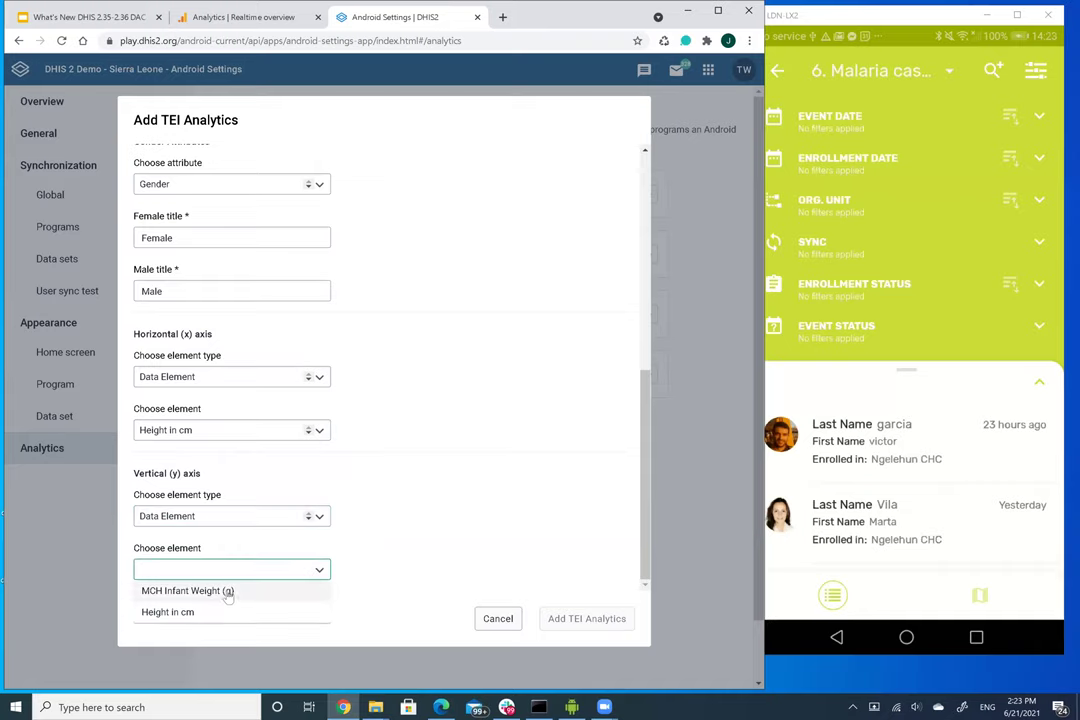
pyautogui.click(226, 592)
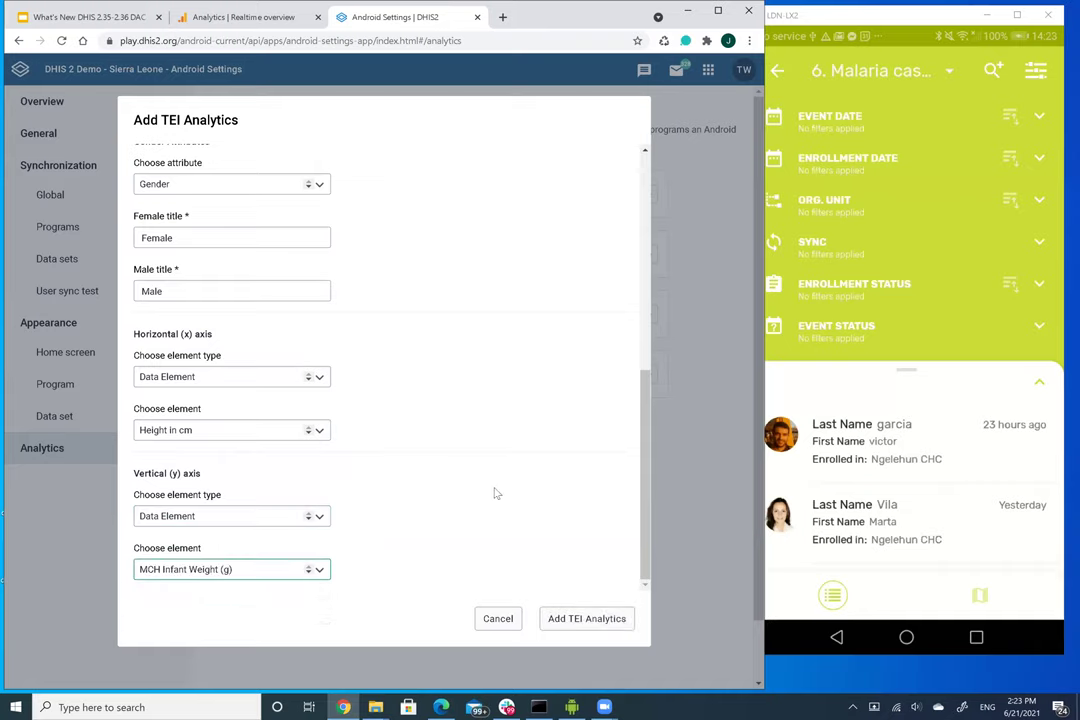
# Add the WHO nutrition chart to the TEI analytics list, save the settings to the DataStore and confirm
pyautogui.click(580, 620)
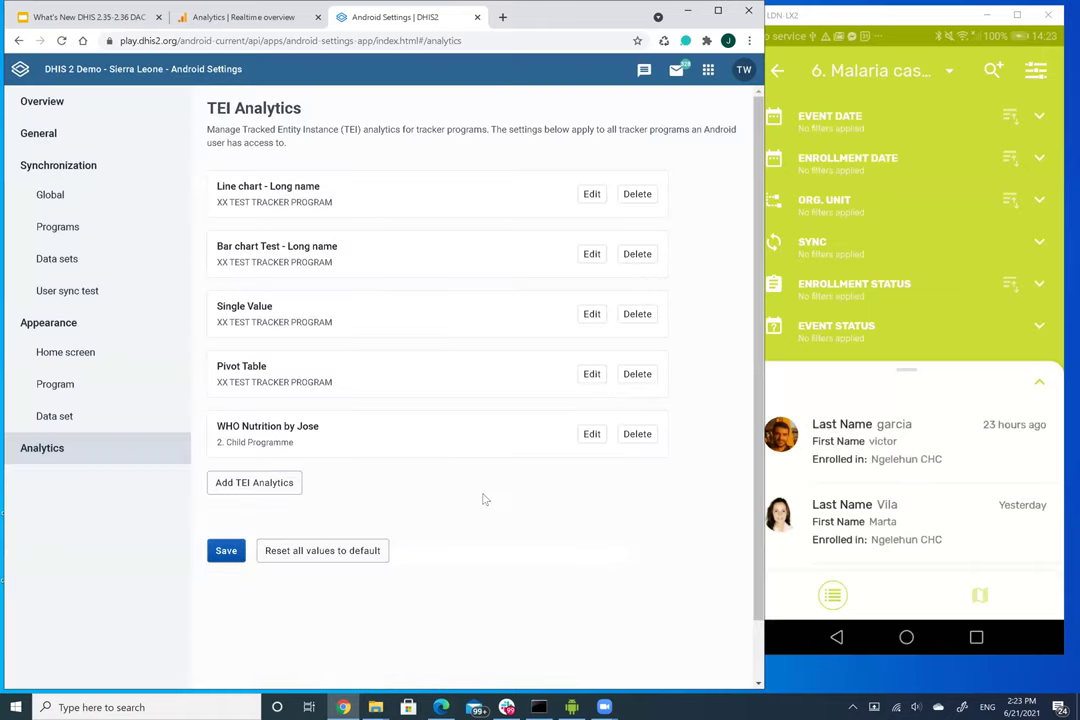
pyautogui.click(226, 550)
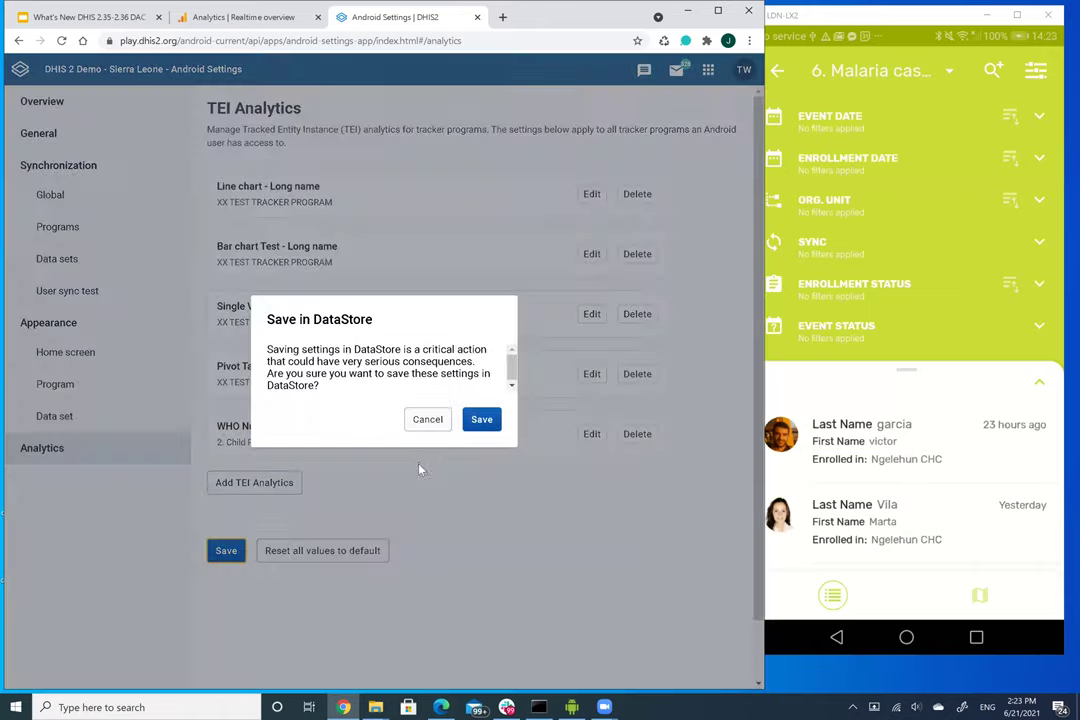
pyautogui.click(482, 420)
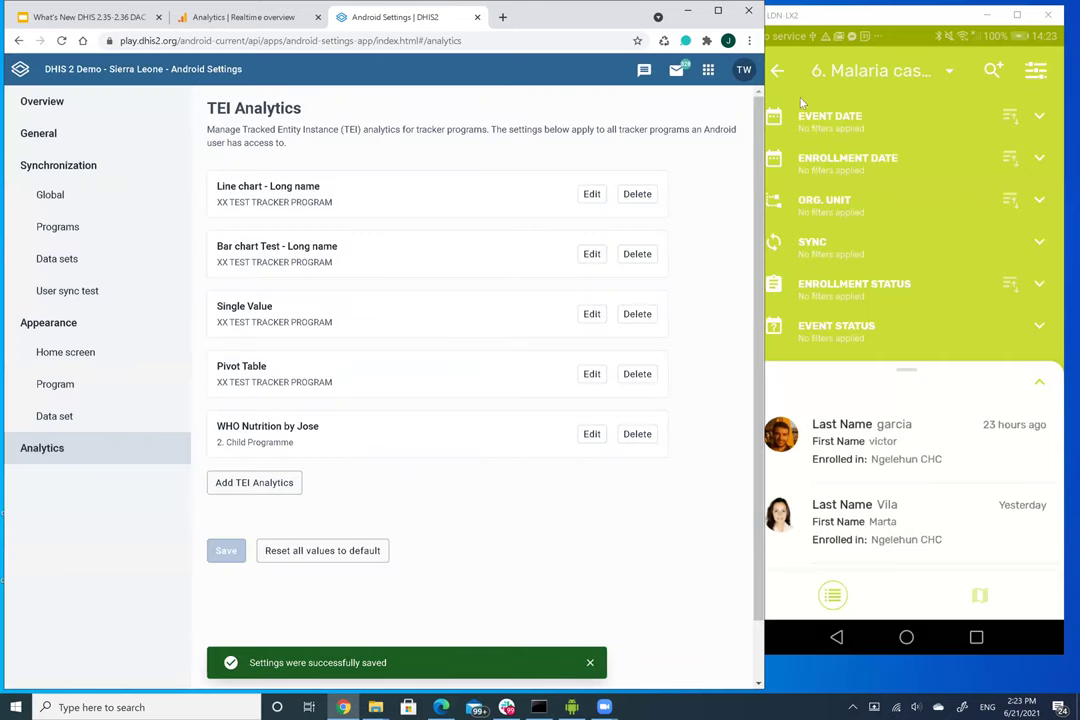
# Synchronize the configuration from the Android app's settings after leaving the malaria programme's list
pyautogui.click(781, 71)
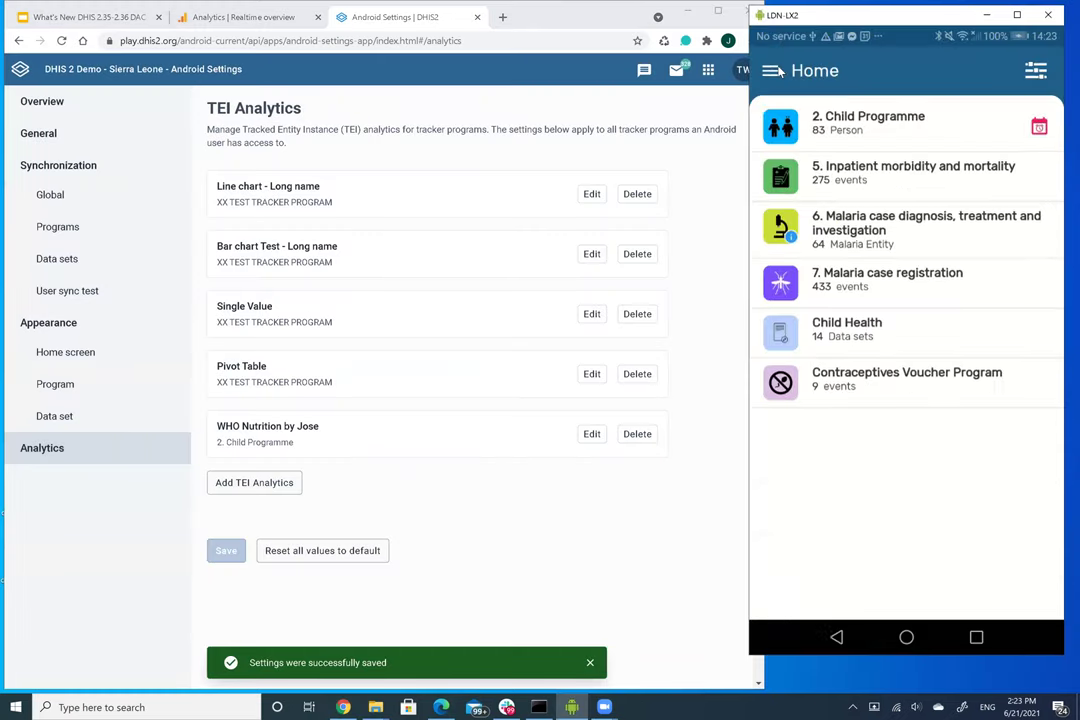
pyautogui.click(770, 71)
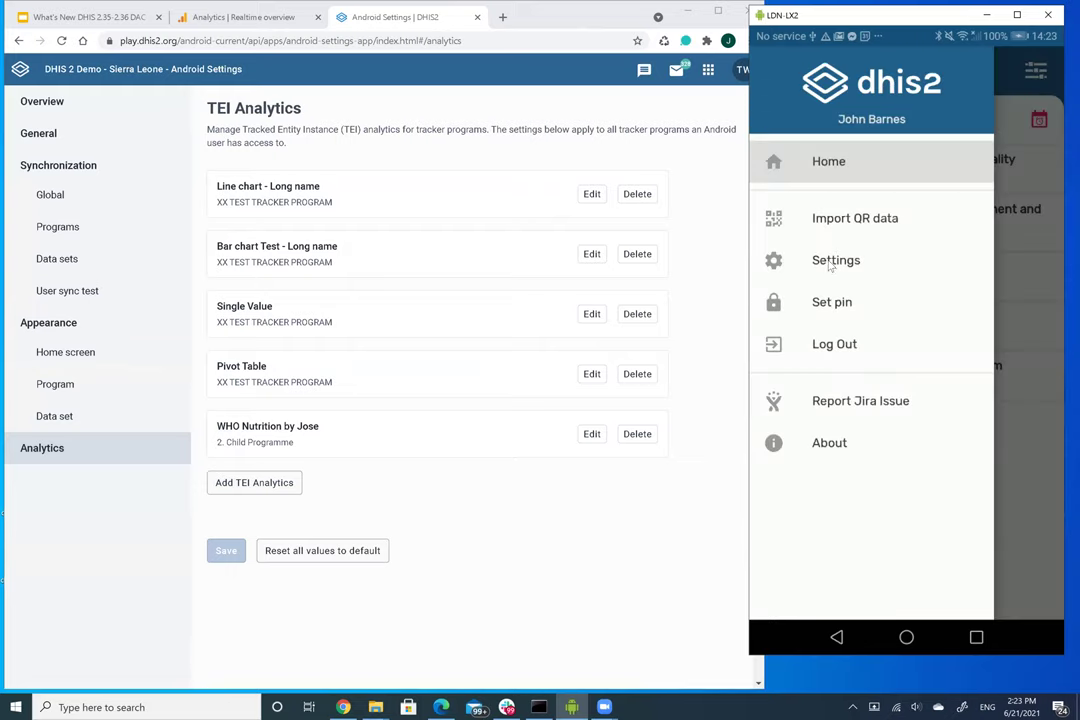
pyautogui.click(830, 263)
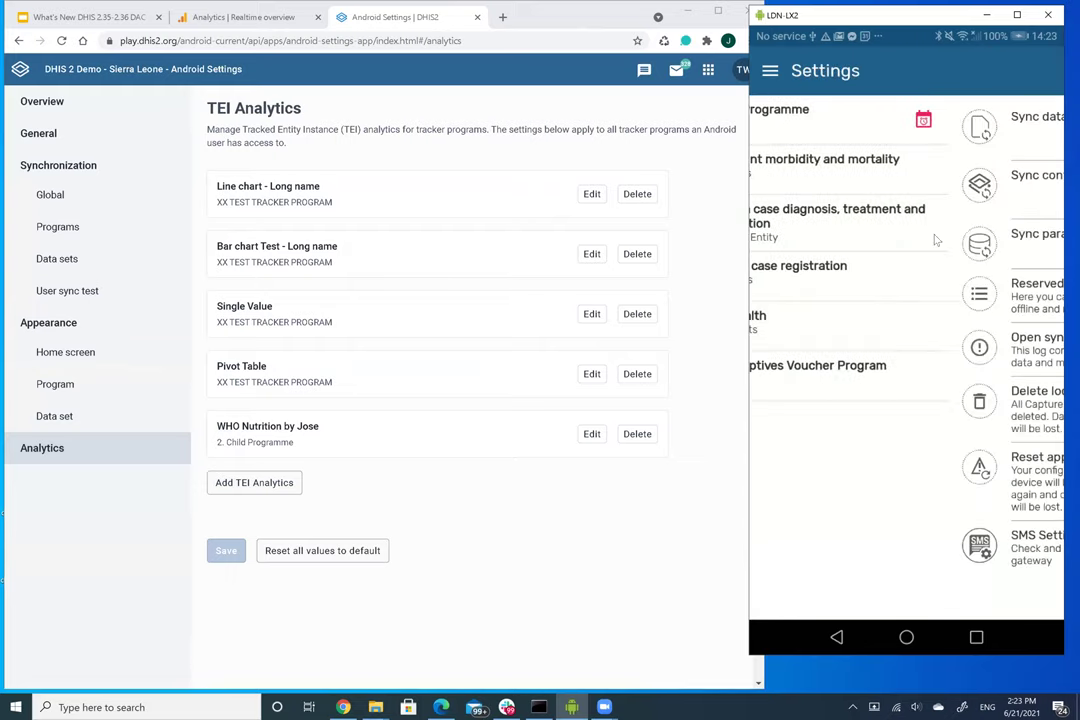
pyautogui.click(876, 199)
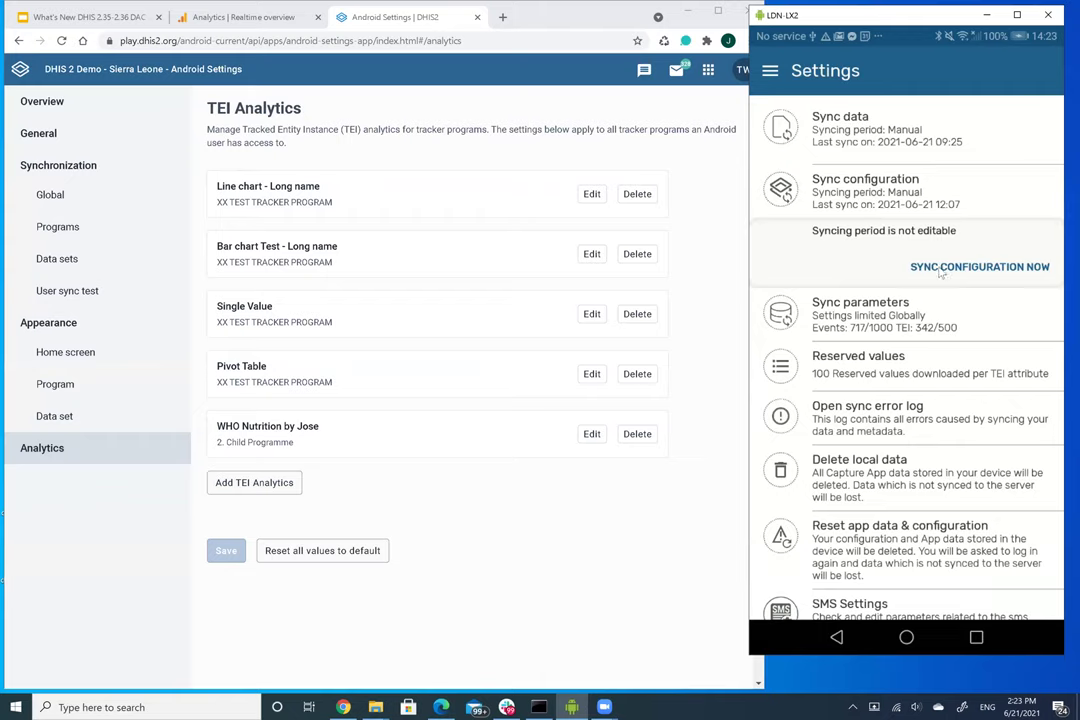
pyautogui.click(940, 268)
# Check the configuration sync's progress in the phone's notifications and return to the Android app's settings
pyautogui.click(45, 456)
pyautogui.hotkey('alt', 'n')
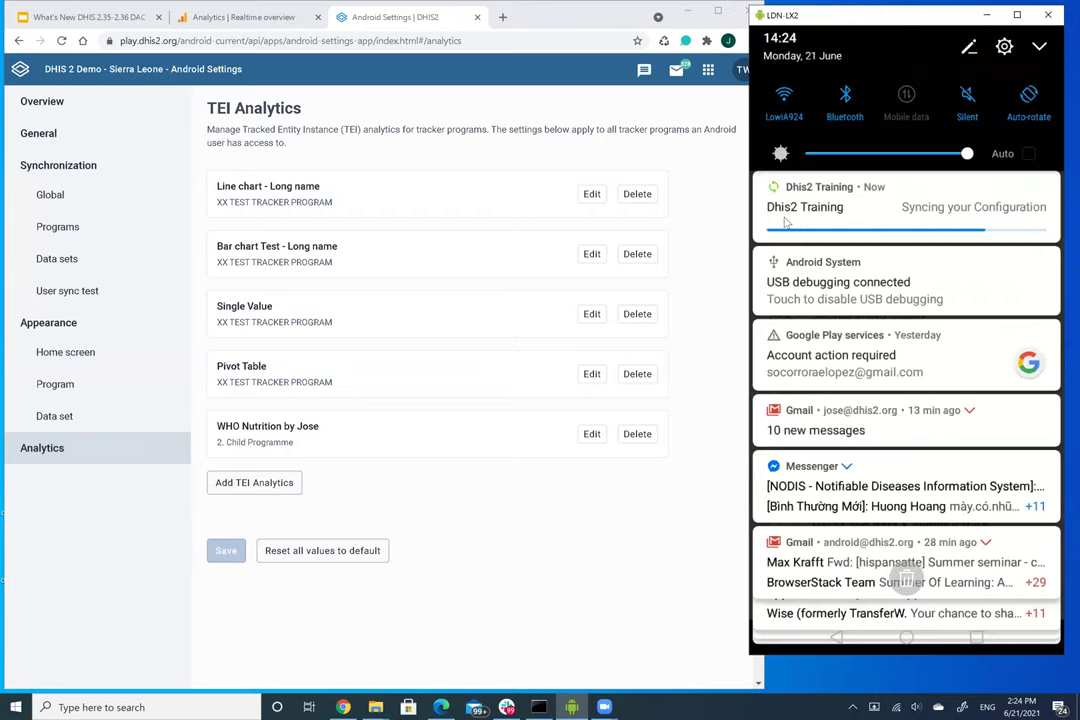
pyautogui.scroll(-2, 786, 222)
pyautogui.scroll(-10, 786, 222)
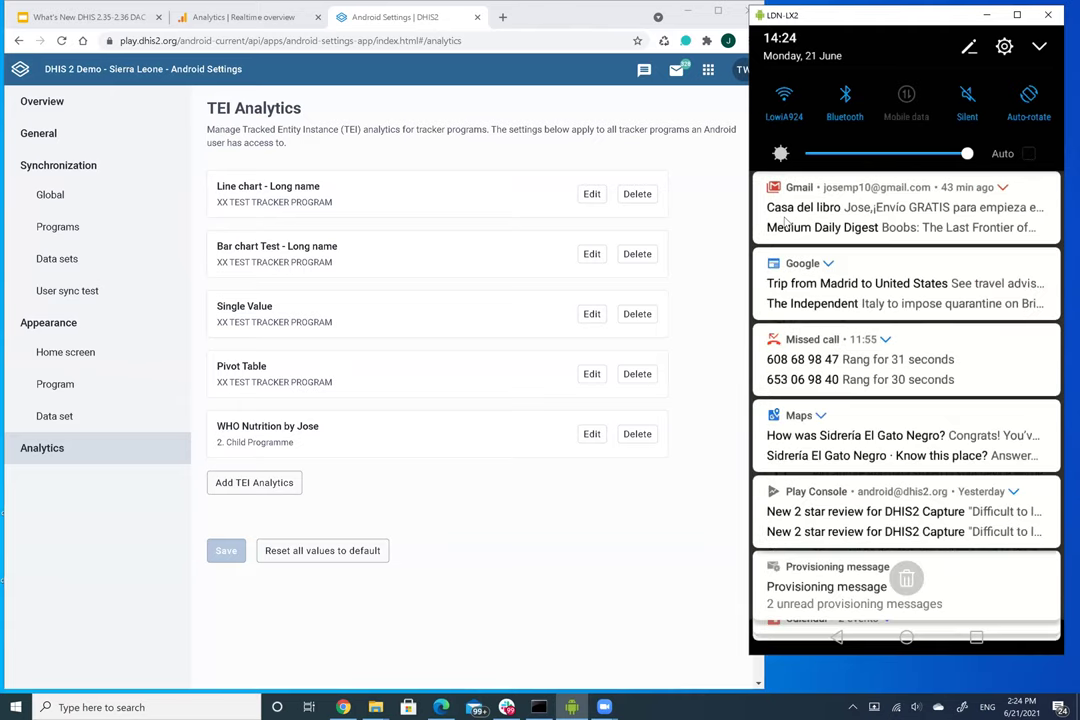
pyautogui.scroll(10, 786, 222)
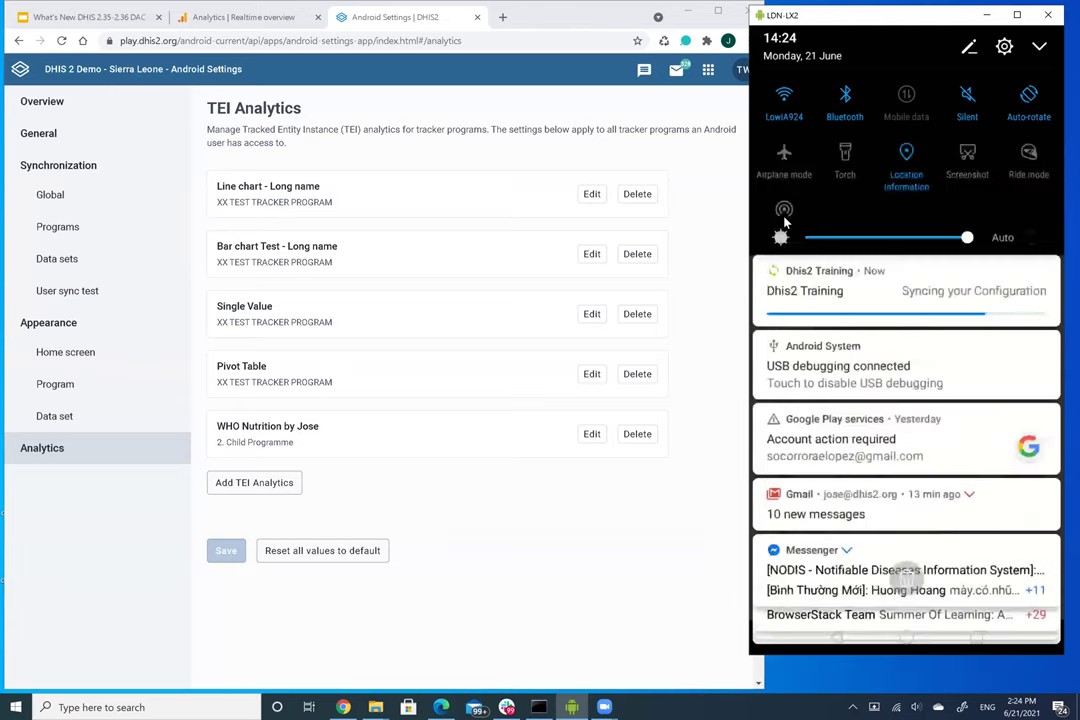
pyautogui.scroll(-1, 786, 222)
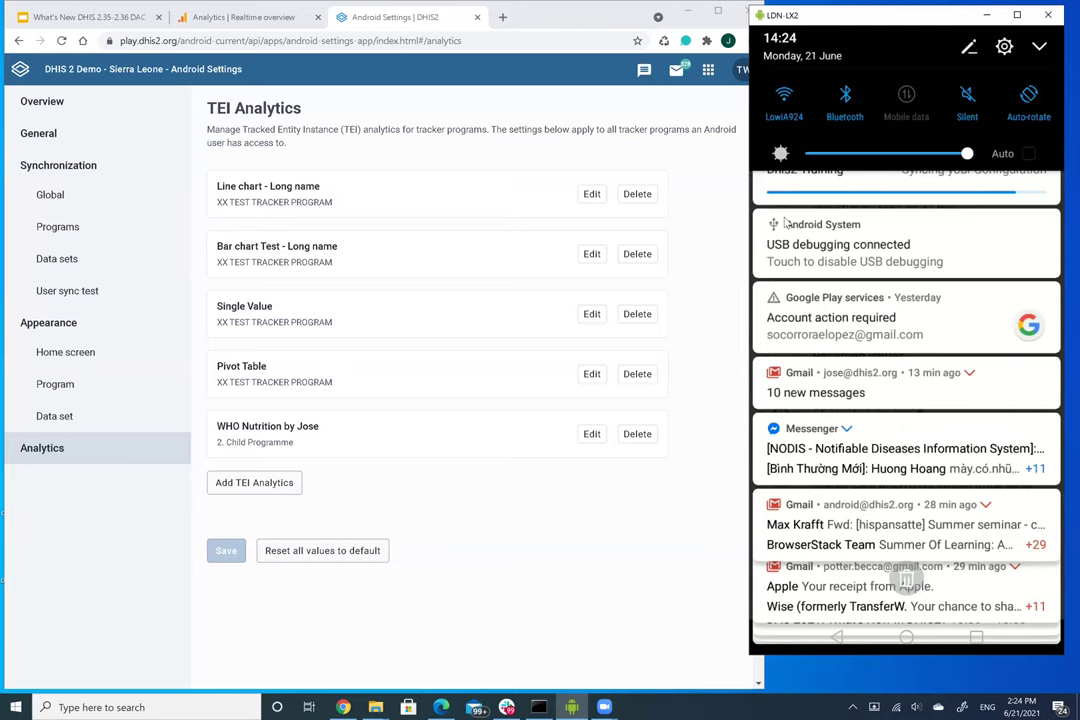
pyautogui.scroll(-5, 786, 222)
pyautogui.scroll(1, 786, 222)
pyautogui.rightClick(786, 222)
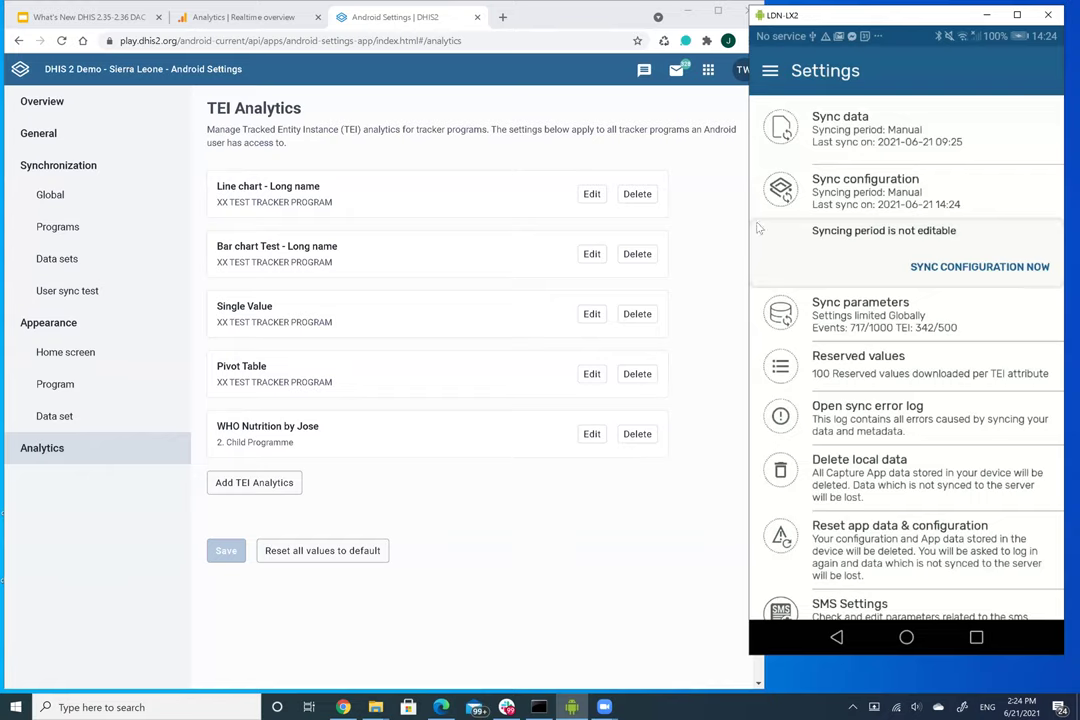
# Compare the global Program appearance settings with the filters offered in programme 6. Malaria case diagnosis, treatment and investigation, and return to the phone's home list
pyautogui.click(770, 71)
pyautogui.click(828, 165)
pyautogui.click(70, 388)
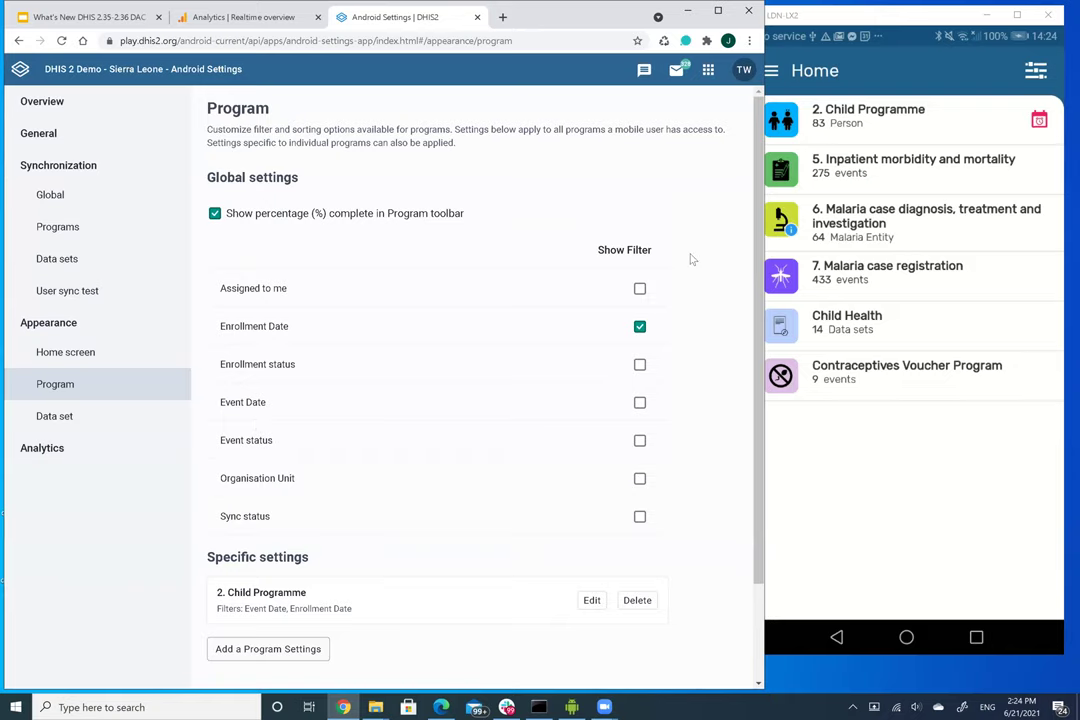
pyautogui.click(903, 226)
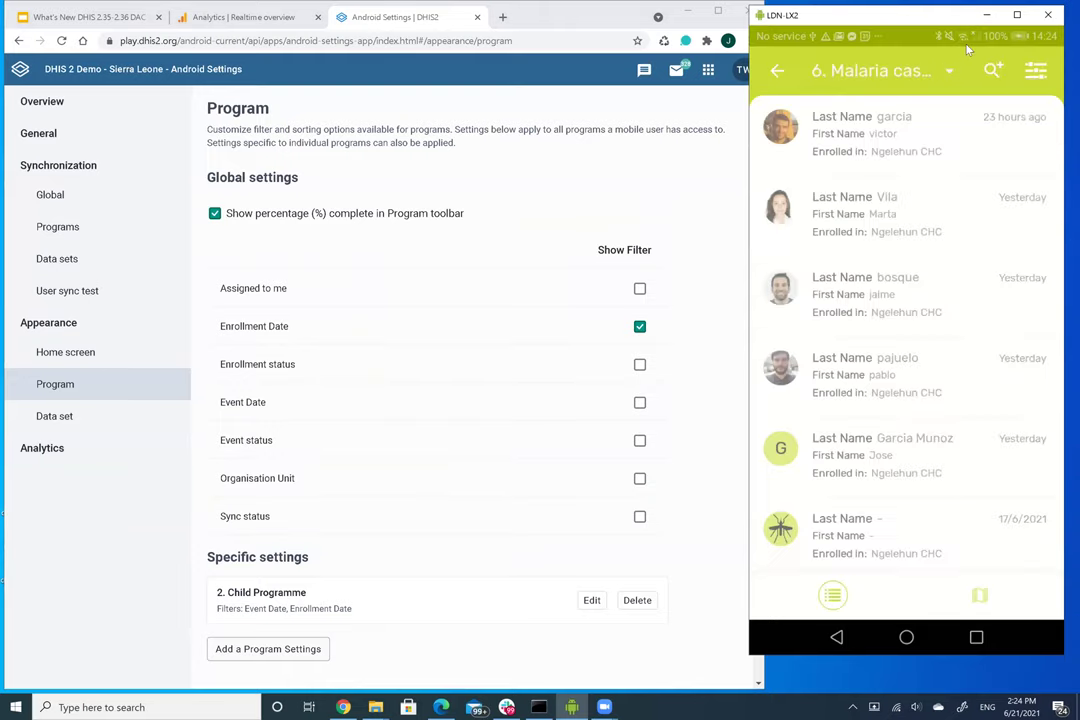
pyautogui.click(1033, 71)
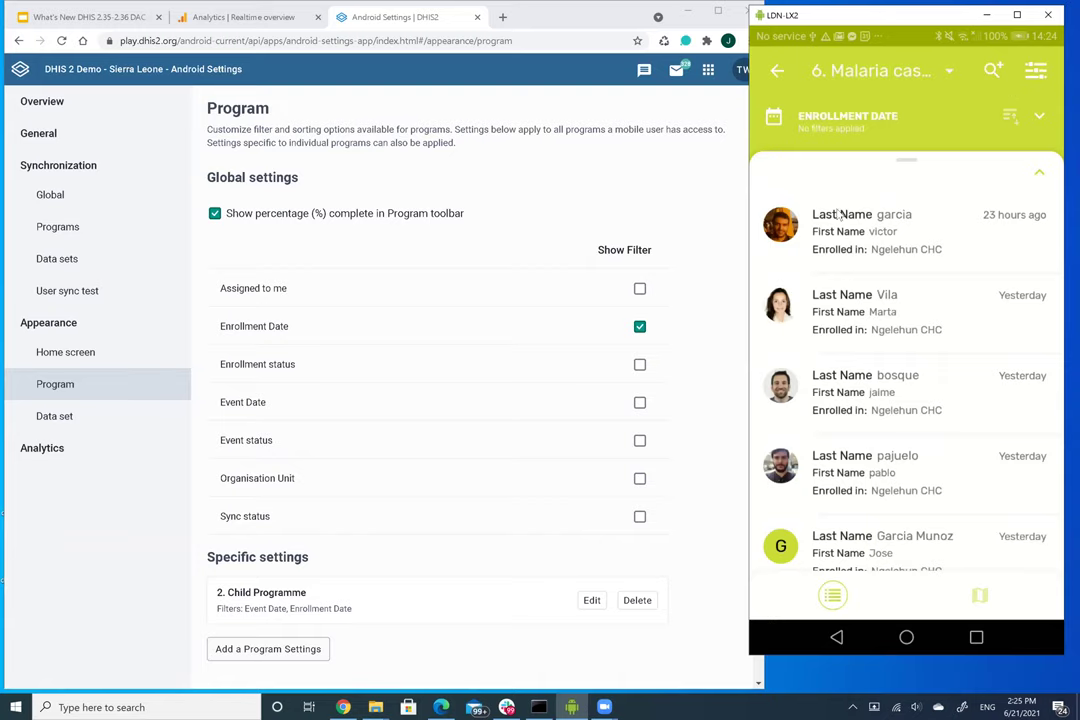
pyautogui.moveTo(902, 125); pyautogui.dragTo(865, 172)
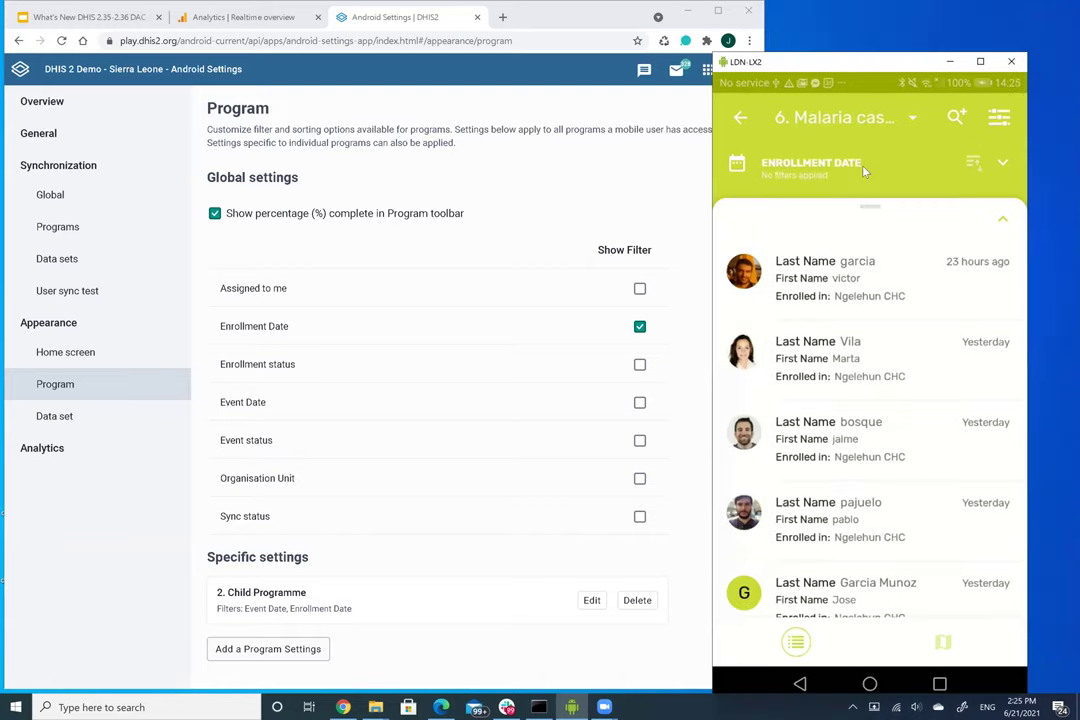
pyautogui.click(740, 119)
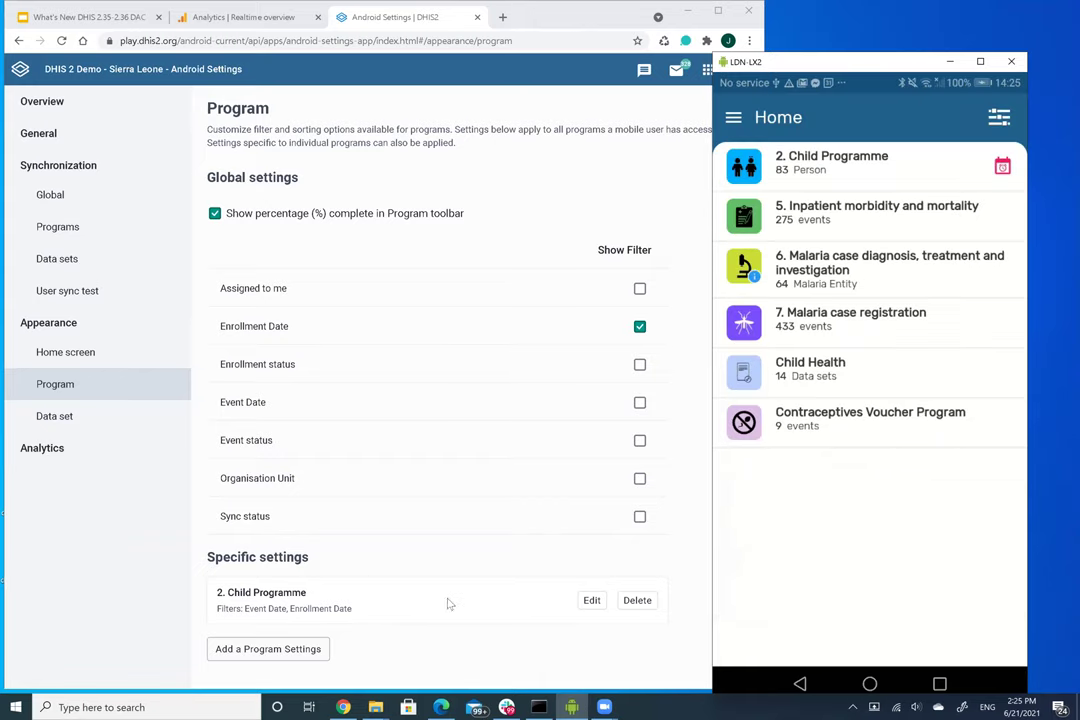
# Compare the specific settings of 2. Child Programme with the filters offered in that programme on the phone
pyautogui.click(589, 601)
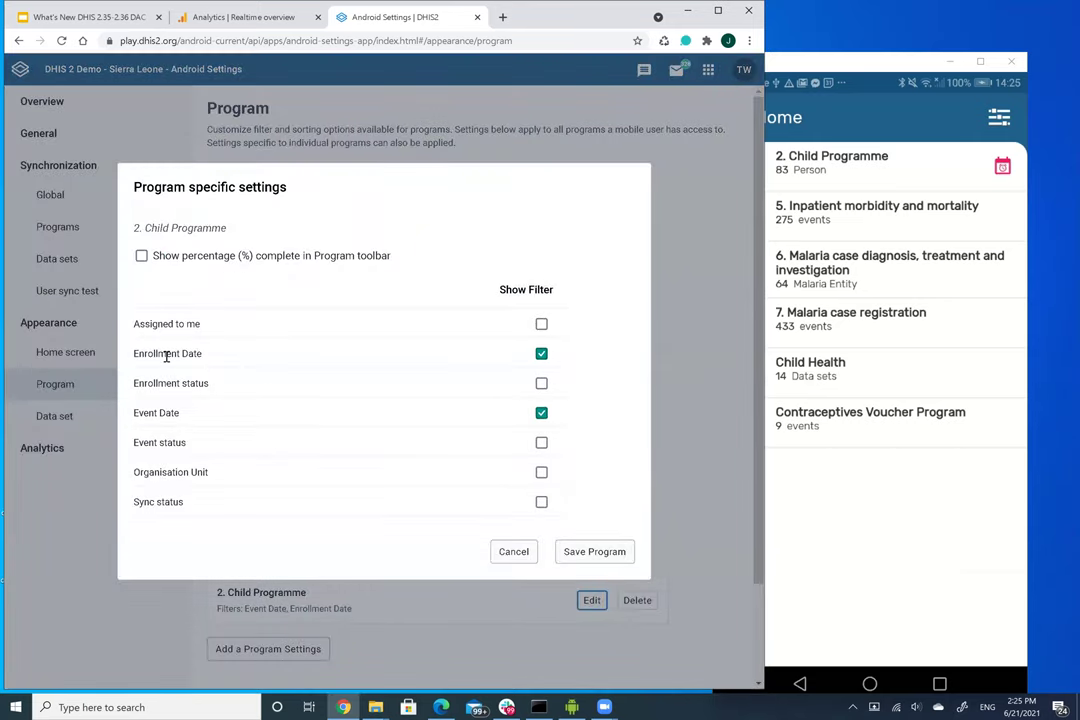
pyautogui.click(825, 508)
pyautogui.click(803, 160)
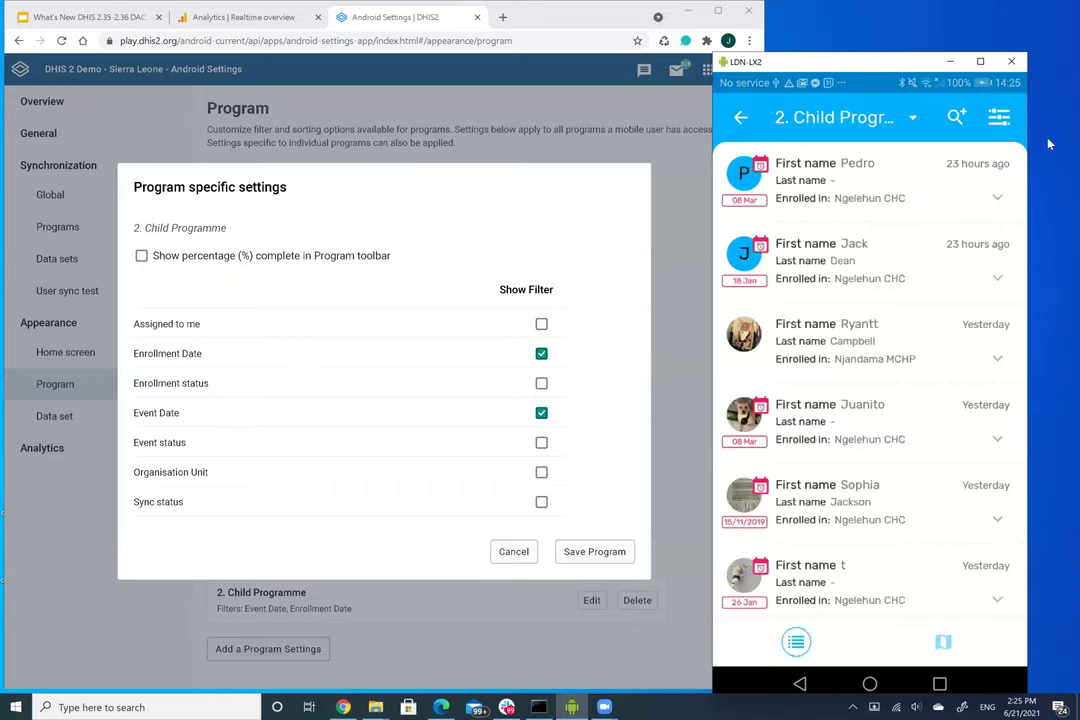
pyautogui.click(1000, 120)
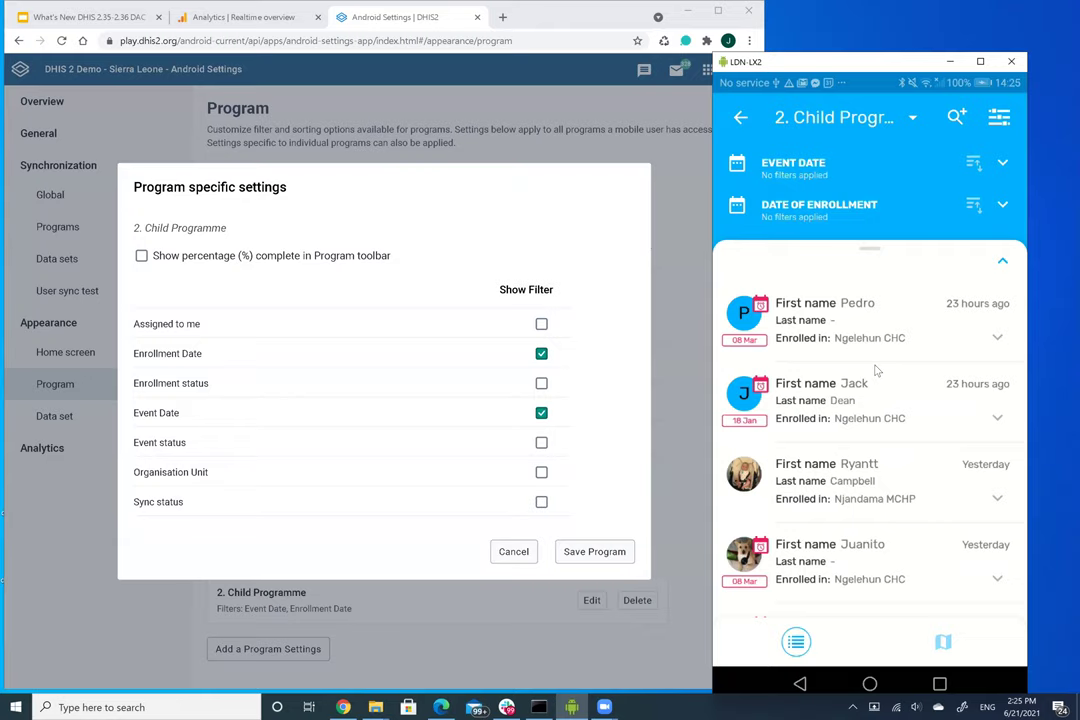
# Examine the WHO nutrition chart in the analytics of the child enrolled in Njandama MCHP, zooming in and out
pyautogui.click(860, 489)
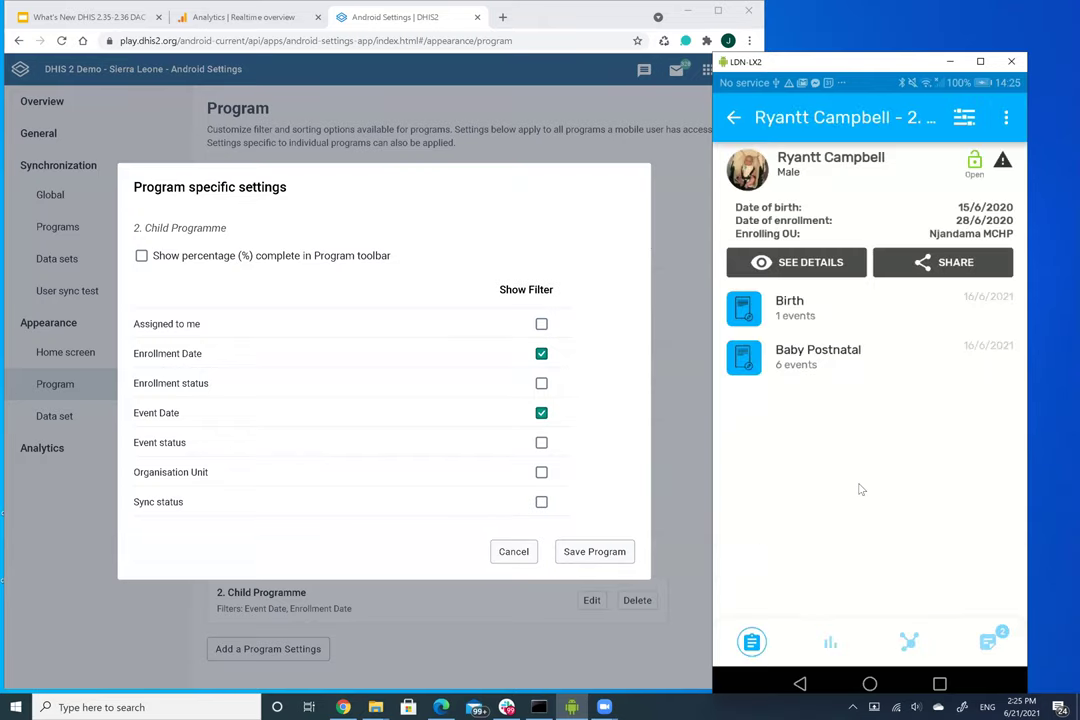
pyautogui.click(831, 643)
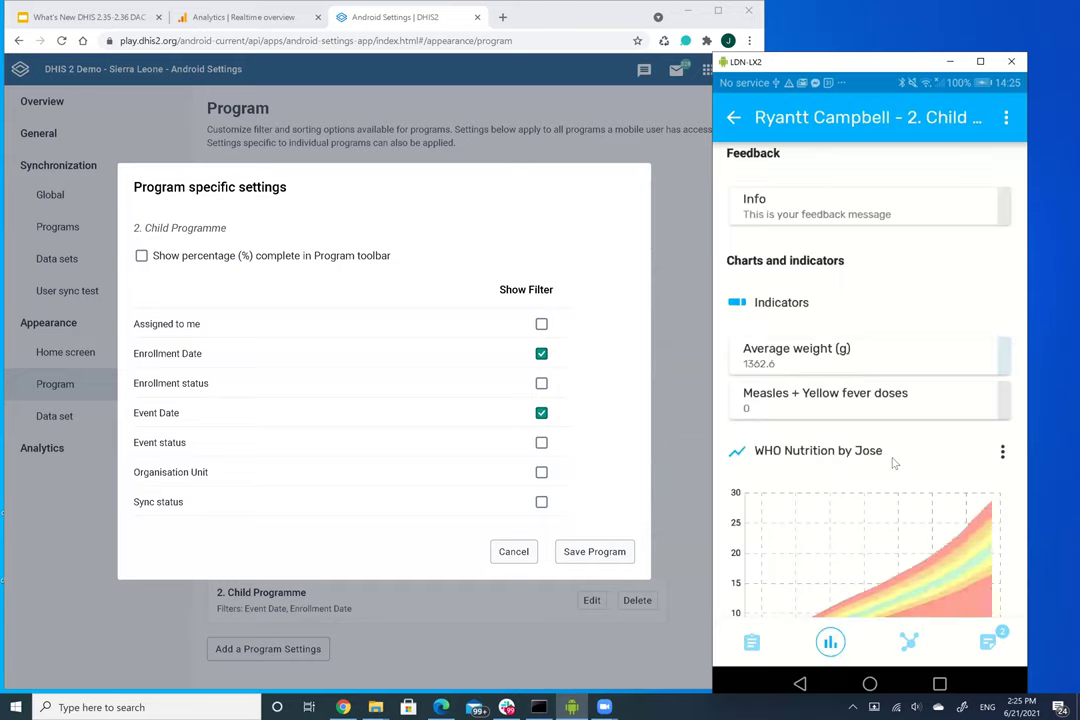
pyautogui.scroll(-2, 895, 463)
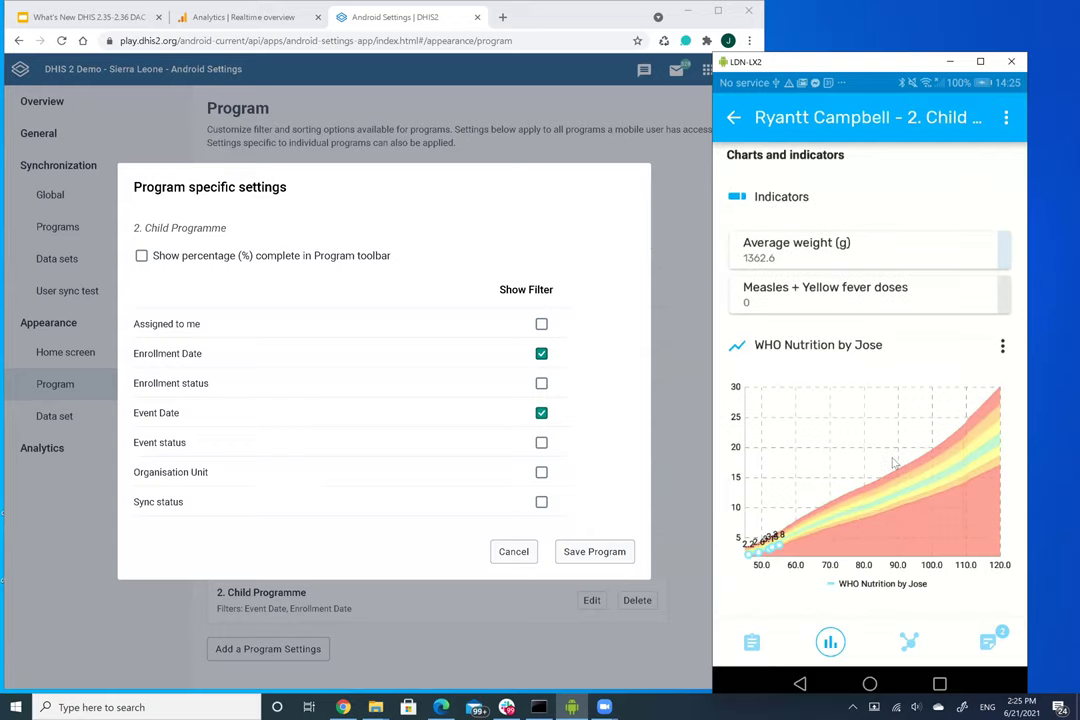
pyautogui.scroll(-2, 895, 463)
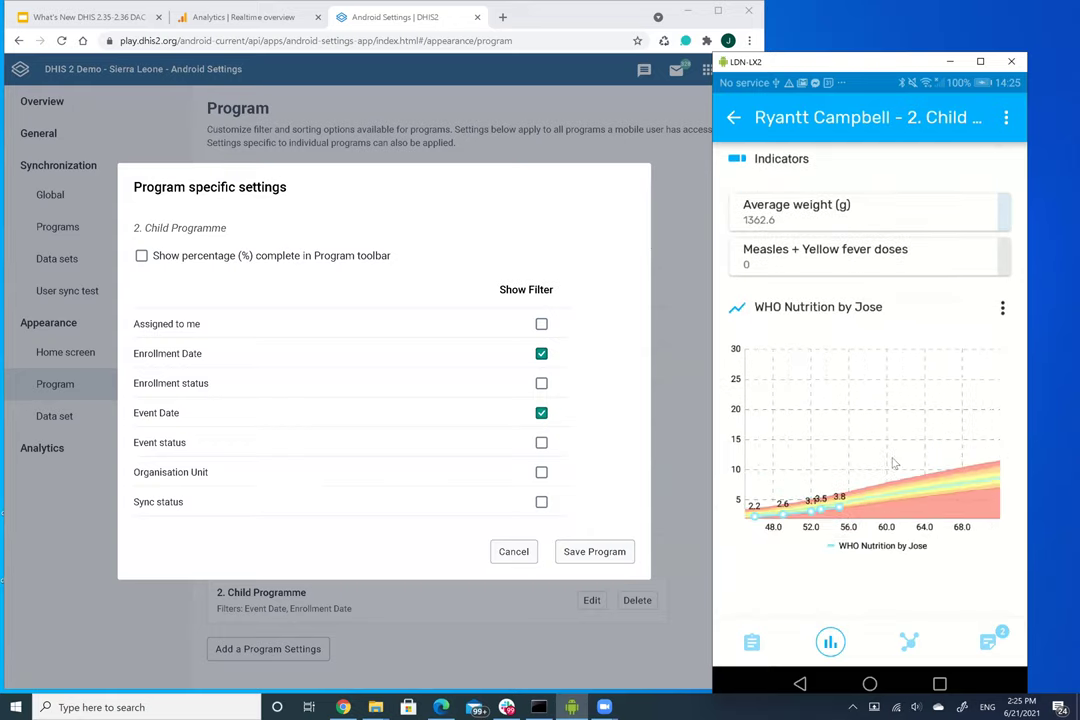
pyautogui.scroll(-1, 895, 463)
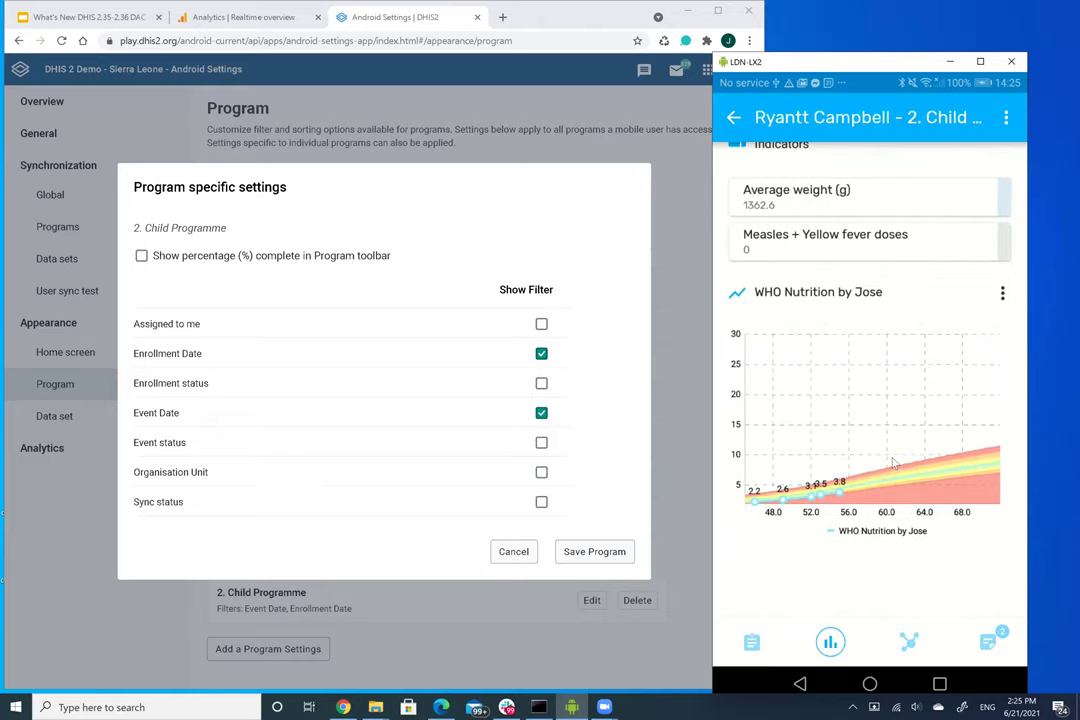
pyautogui.scroll(3, 895, 463)
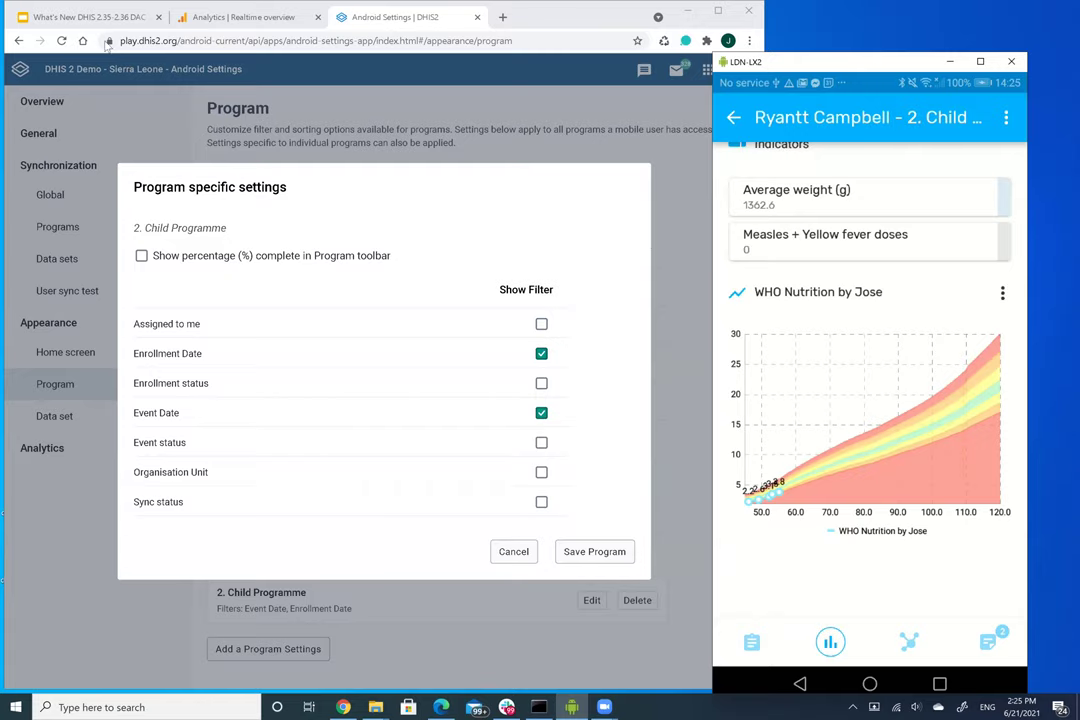
# Switch to the What's New DHIS 2.35-2.36 presentation in Google Slides, present it full screen and advance to the Resources slide
pyautogui.click(88, 17)
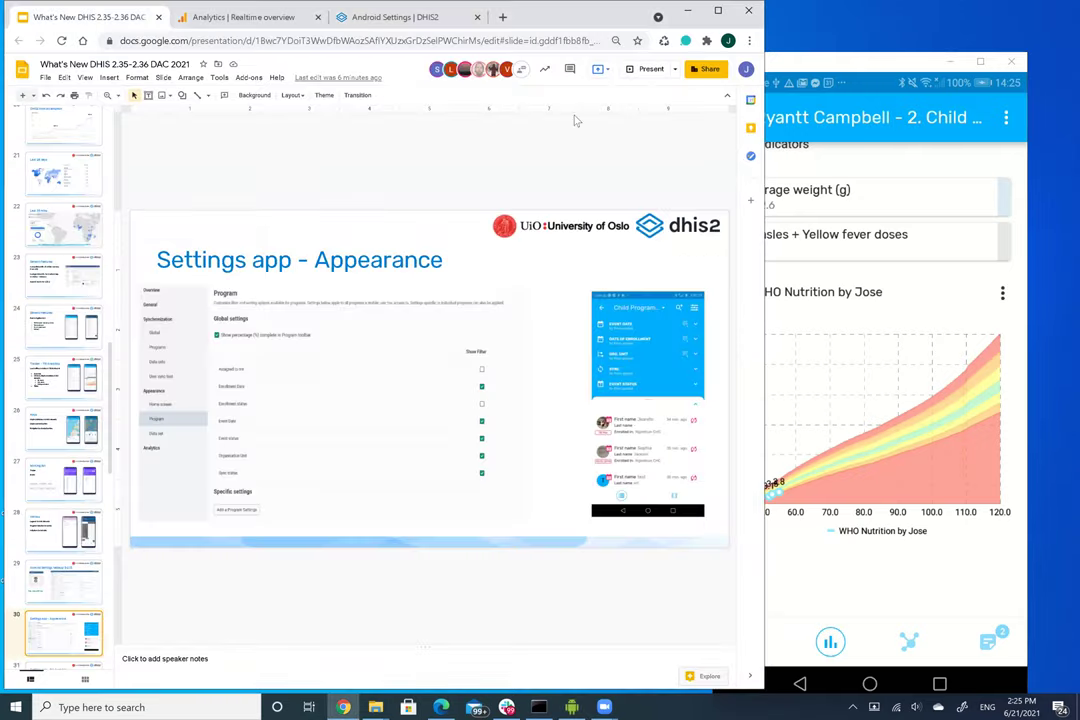
pyautogui.click(651, 72)
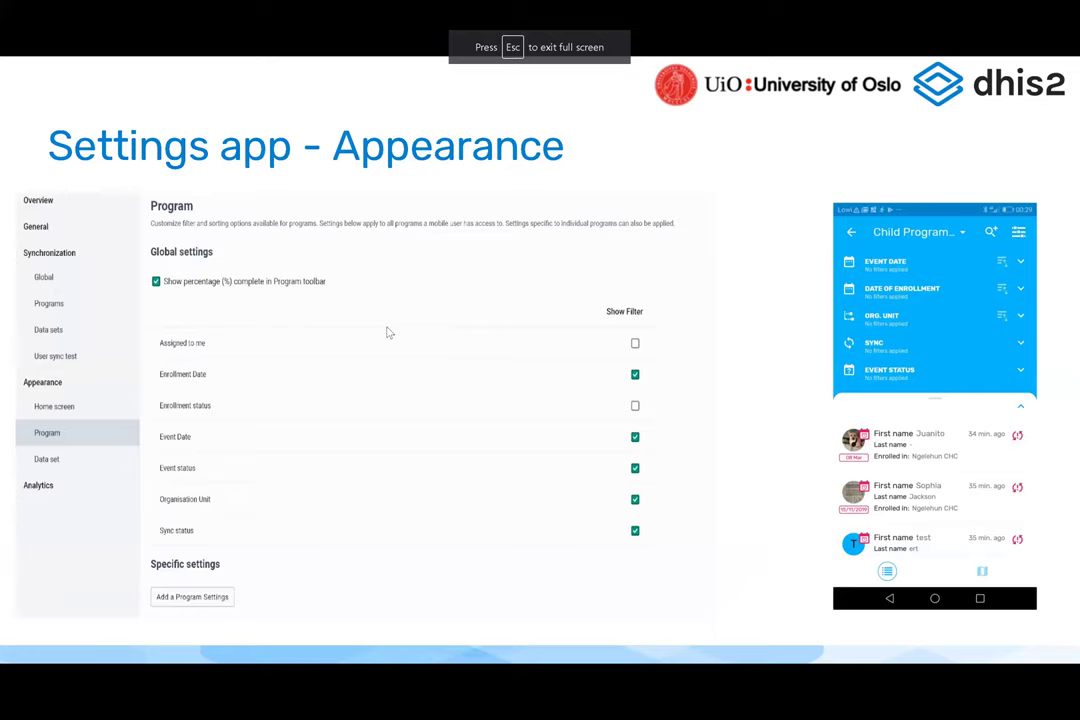
pyautogui.press('Right')
pyautogui.press('Right')
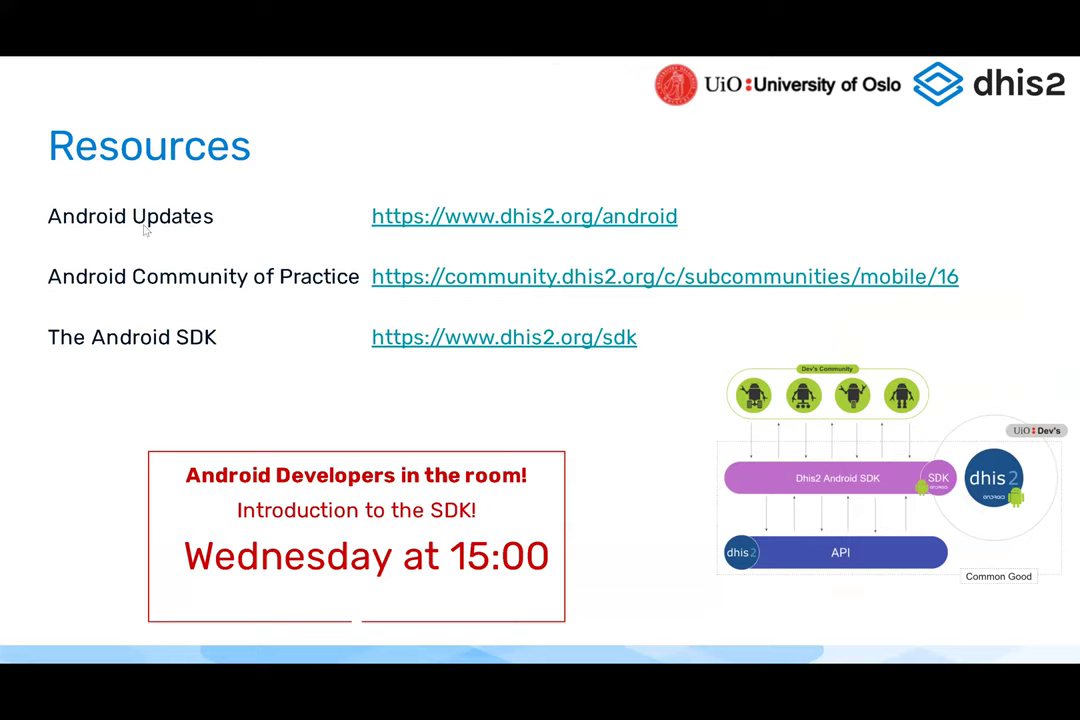
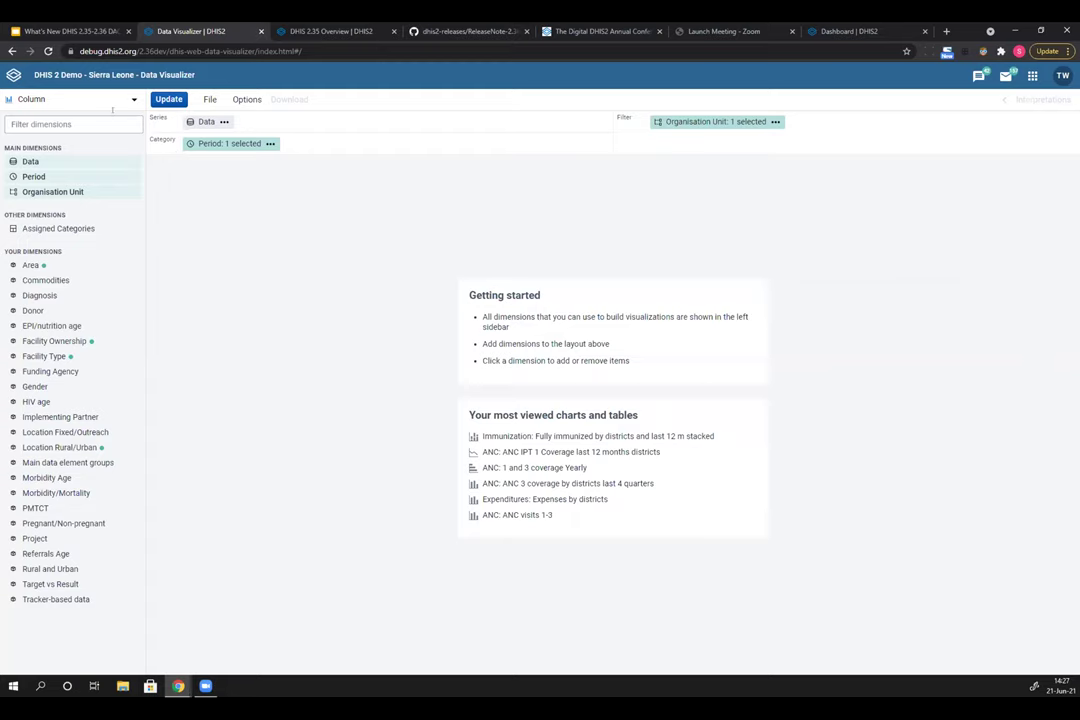
# Change the visualization type to Line and back to Column in Data Visualizer
pyautogui.click(103, 103)
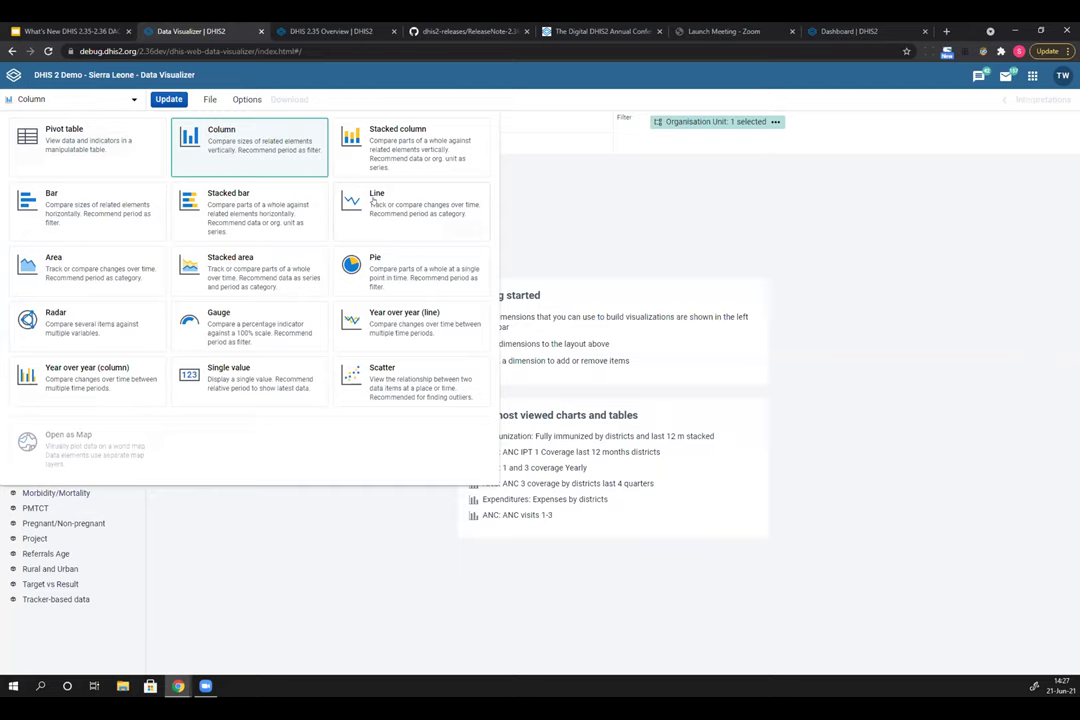
pyautogui.click(372, 200)
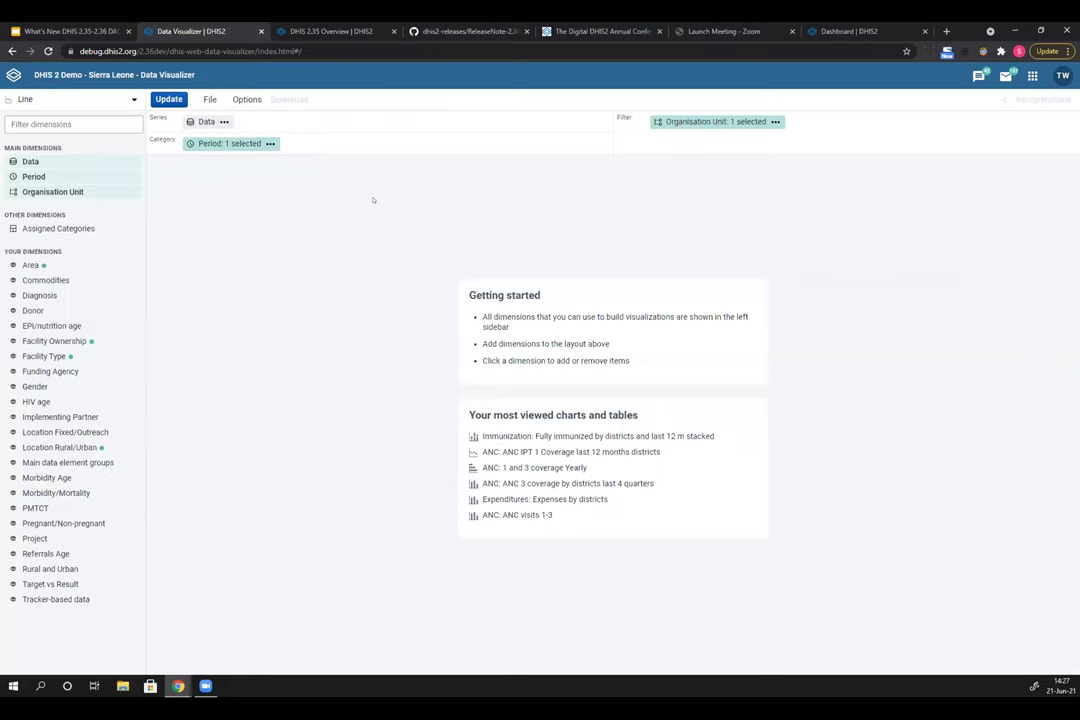
pyautogui.click(70, 99)
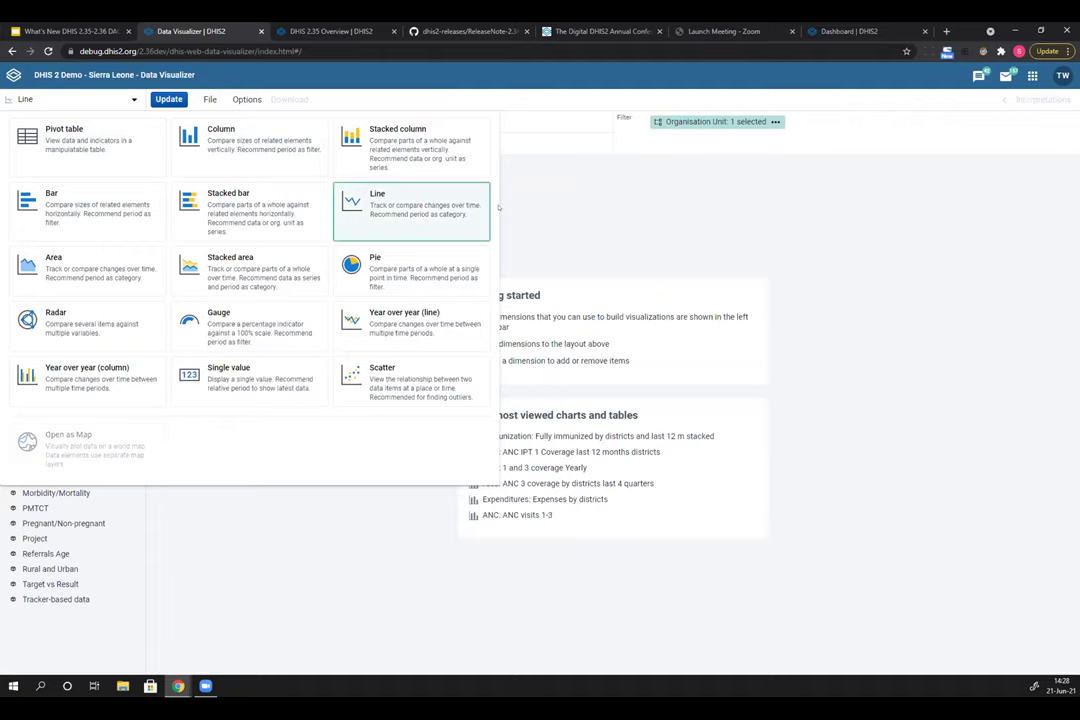
pyautogui.click(211, 145)
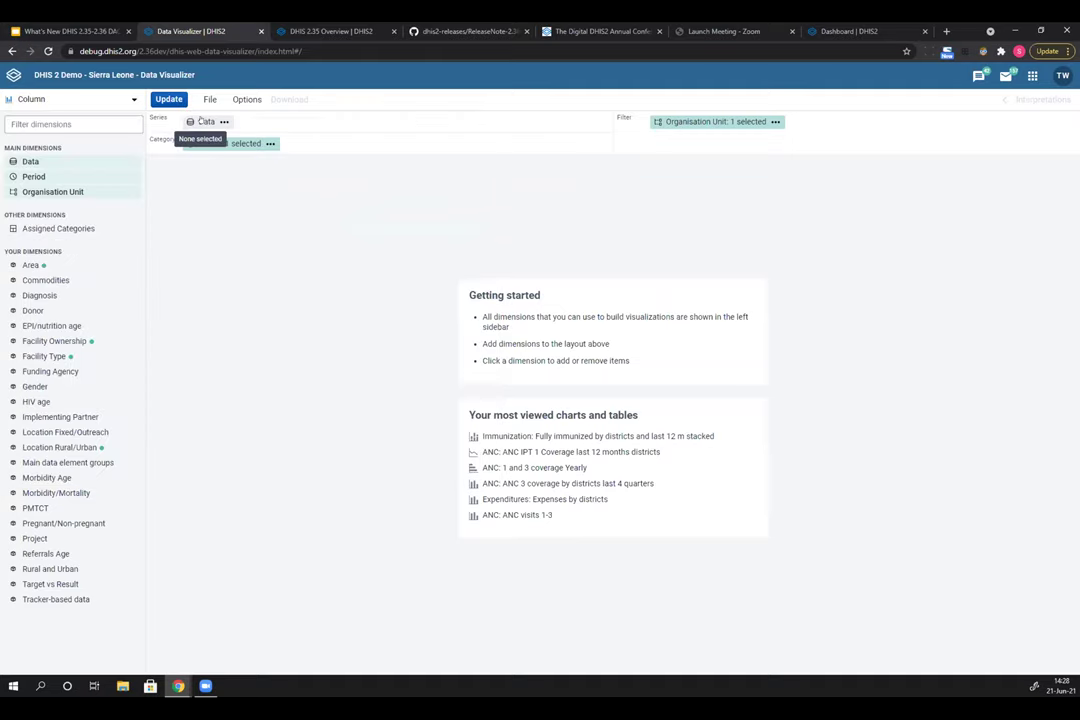
# Search all data types in the Data dimension for "ANC" and look through the matching items
pyautogui.click(200, 121)
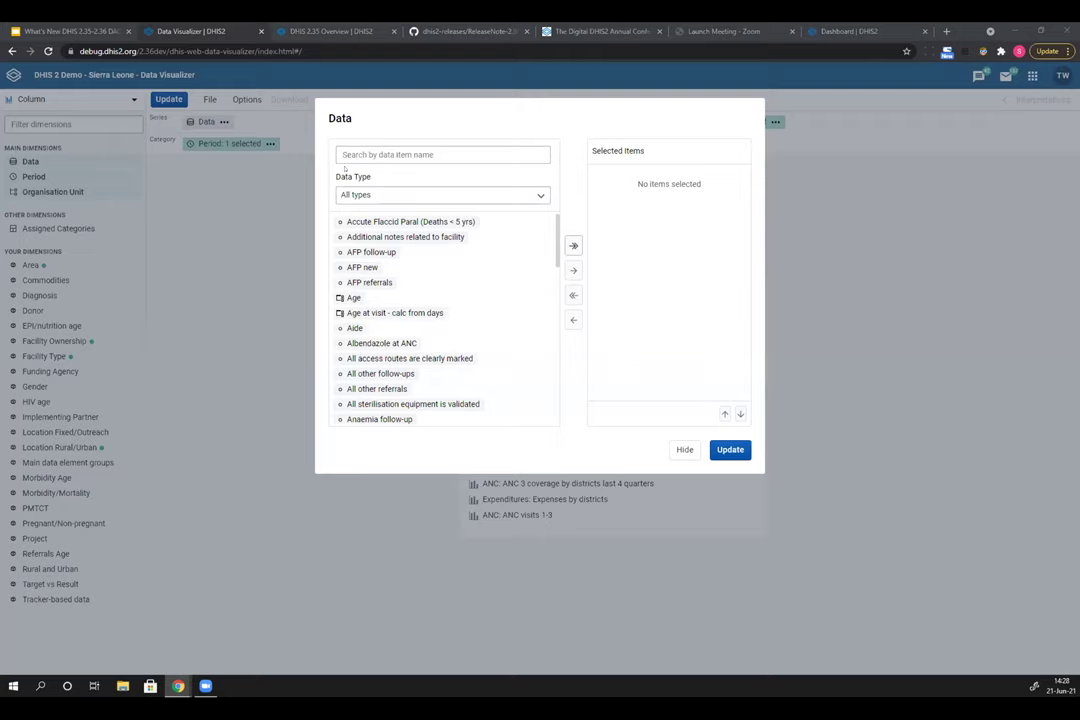
pyautogui.click(372, 155)
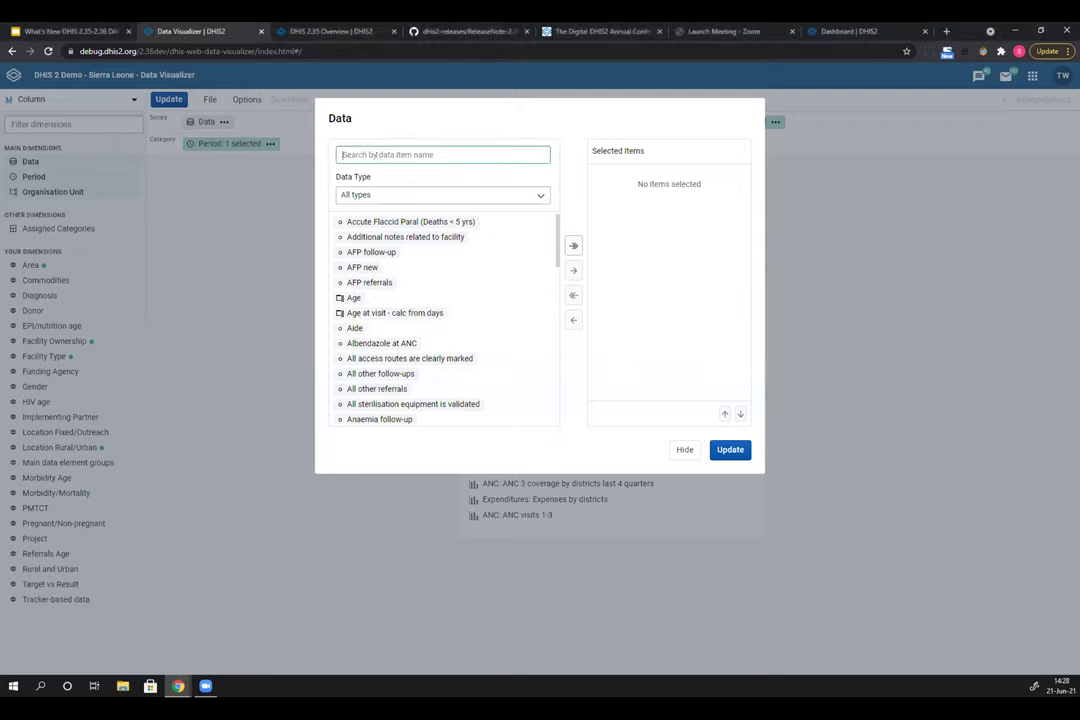
pyautogui.write('ANC')
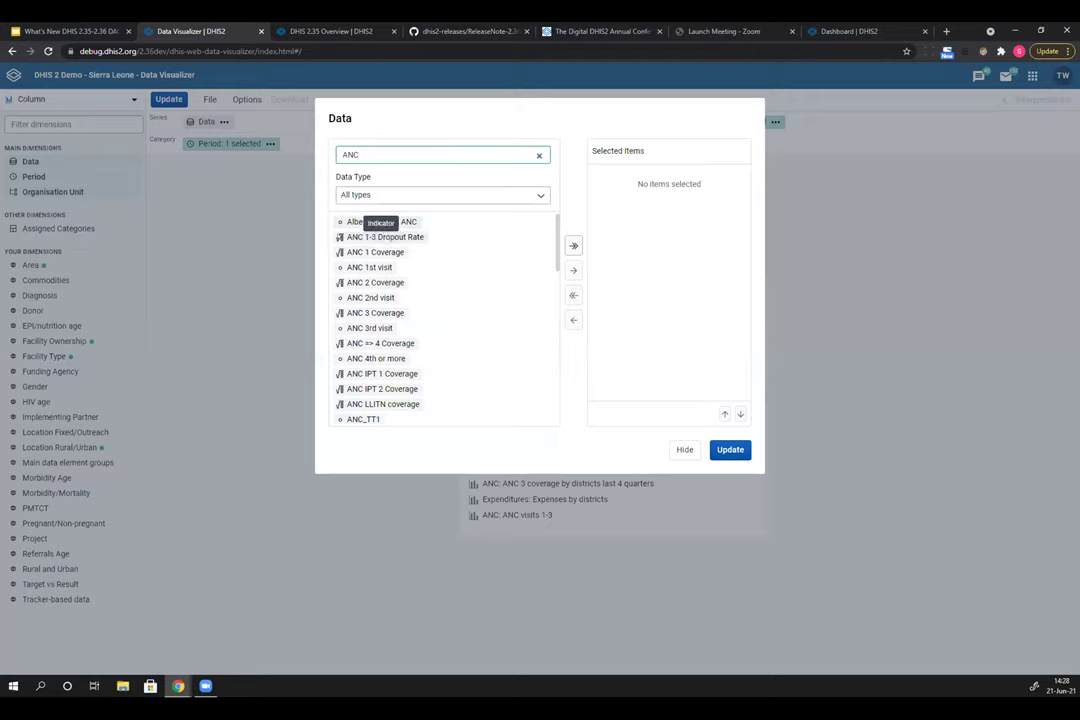
pyautogui.scroll(-3, 445, 318)
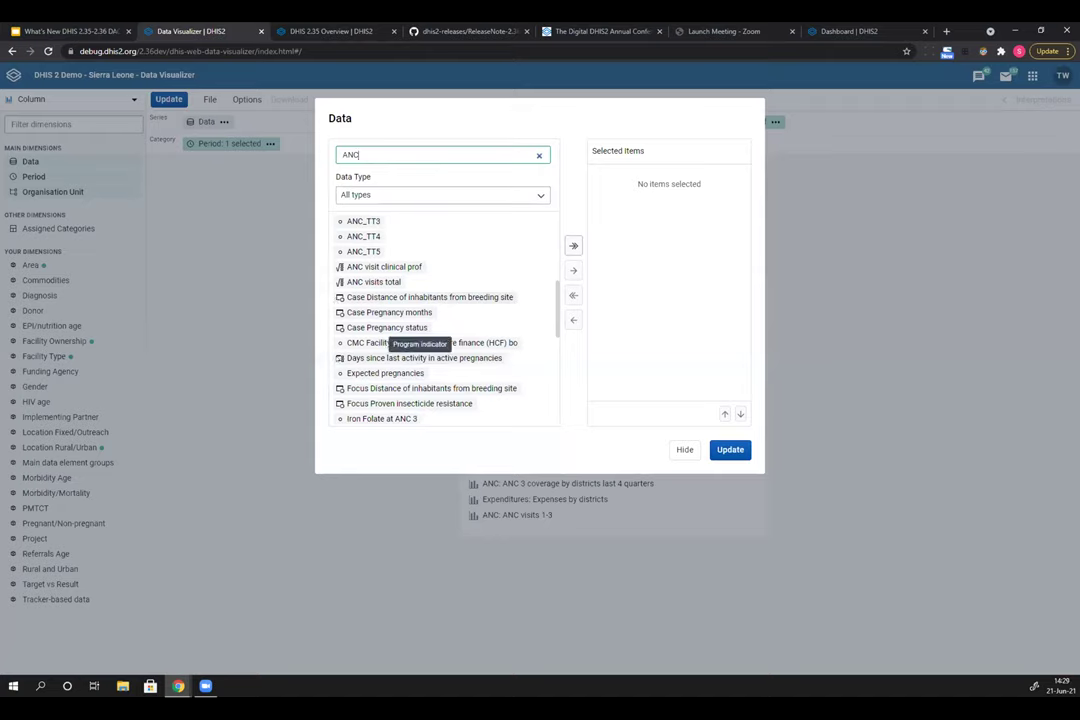
# Add ANC 1, 2 and 3 Coverage plus ANC 1st, 2nd and 3rd visit to the data selection and update the chart
pyautogui.scroll(5, 360, 270)
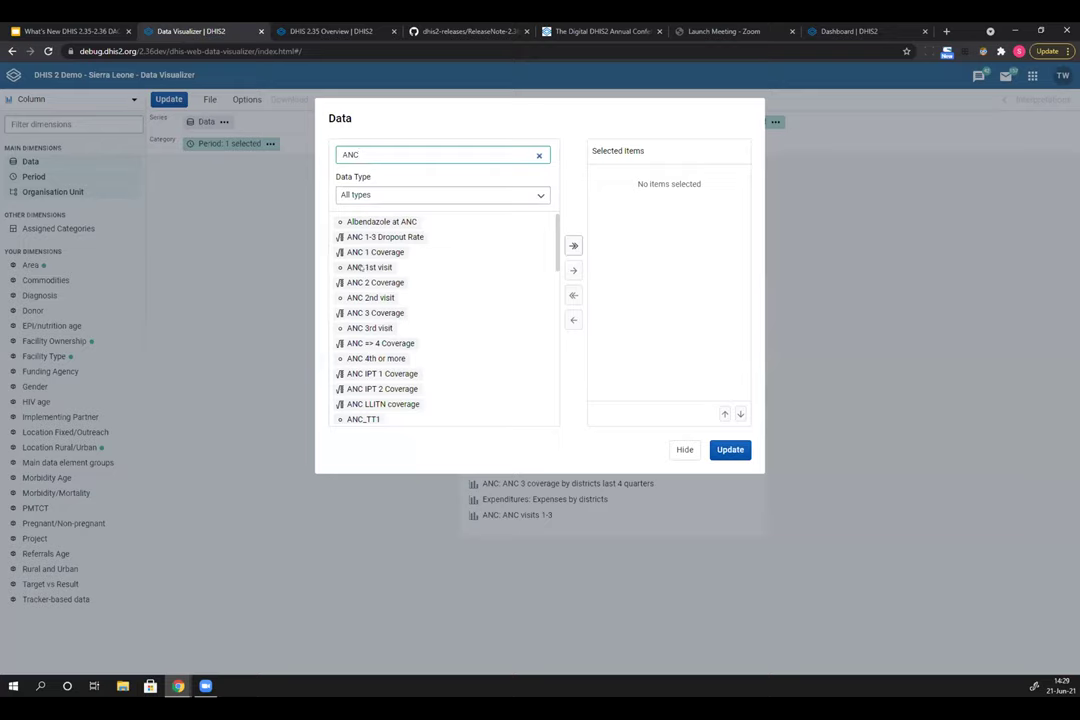
pyautogui.doubleClick(366, 252)
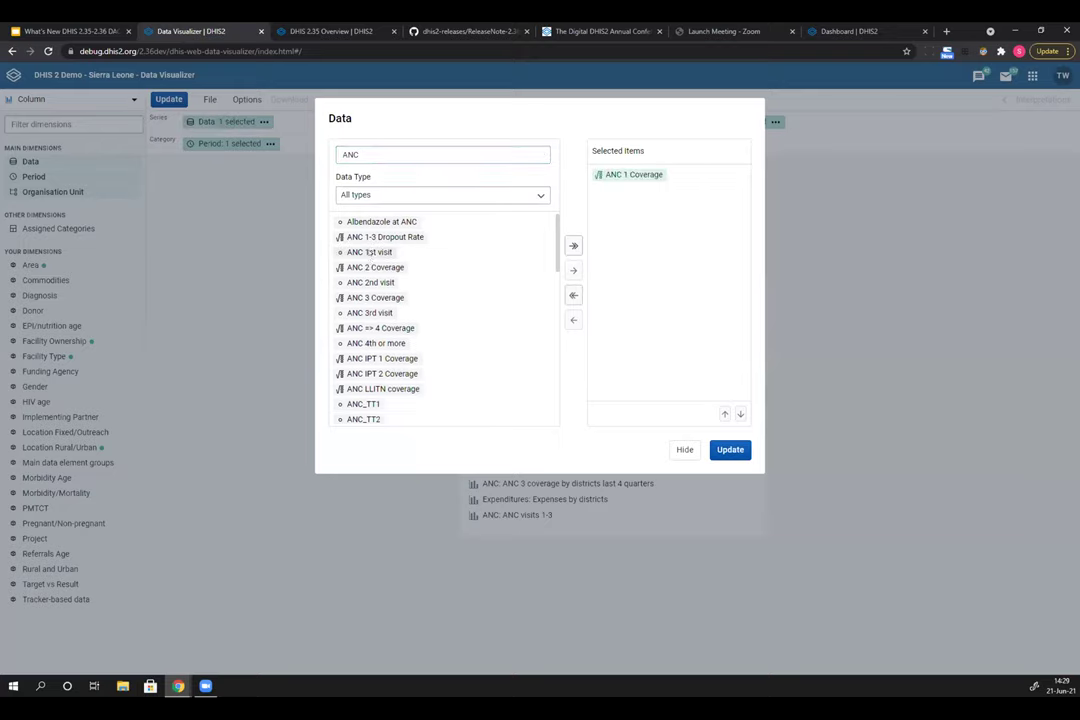
pyautogui.doubleClick(370, 267)
pyautogui.doubleClick(370, 282)
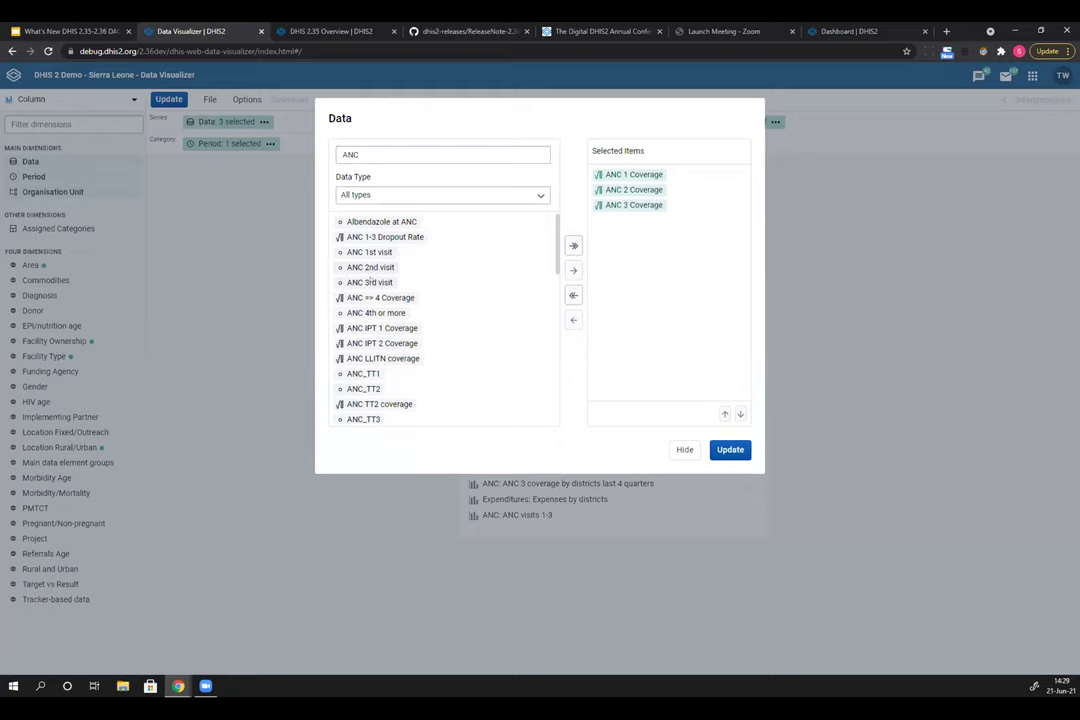
pyautogui.doubleClick(370, 252)
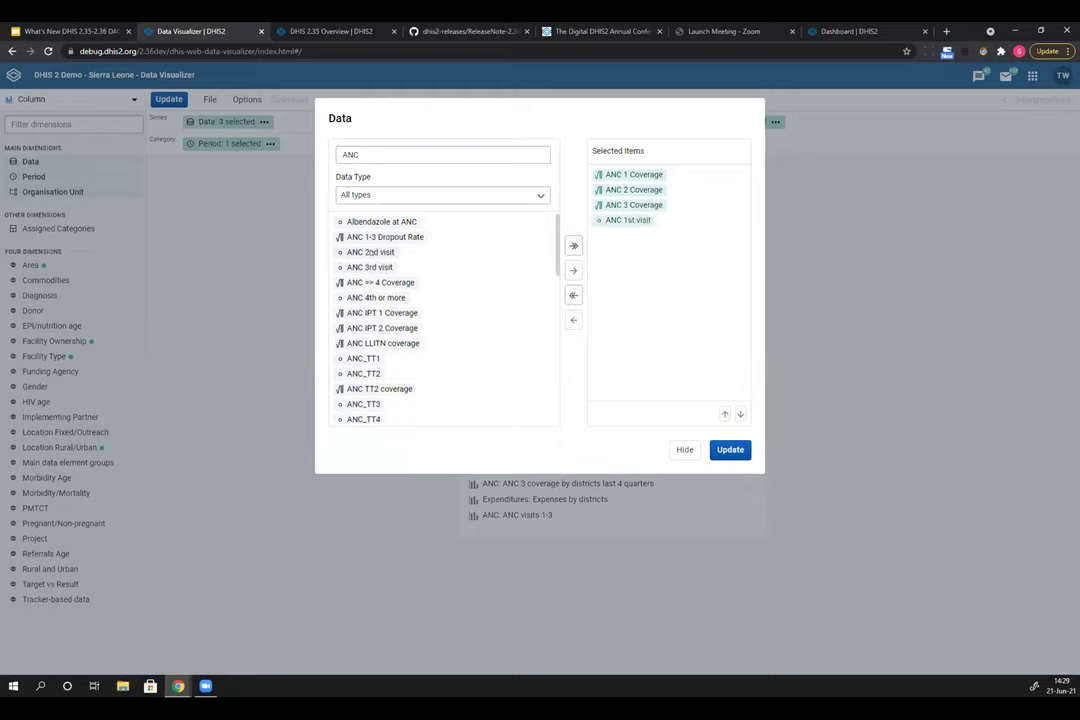
pyautogui.doubleClick(370, 252)
pyautogui.click(370, 252)
pyautogui.doubleClick(370, 252)
pyautogui.click(729, 450)
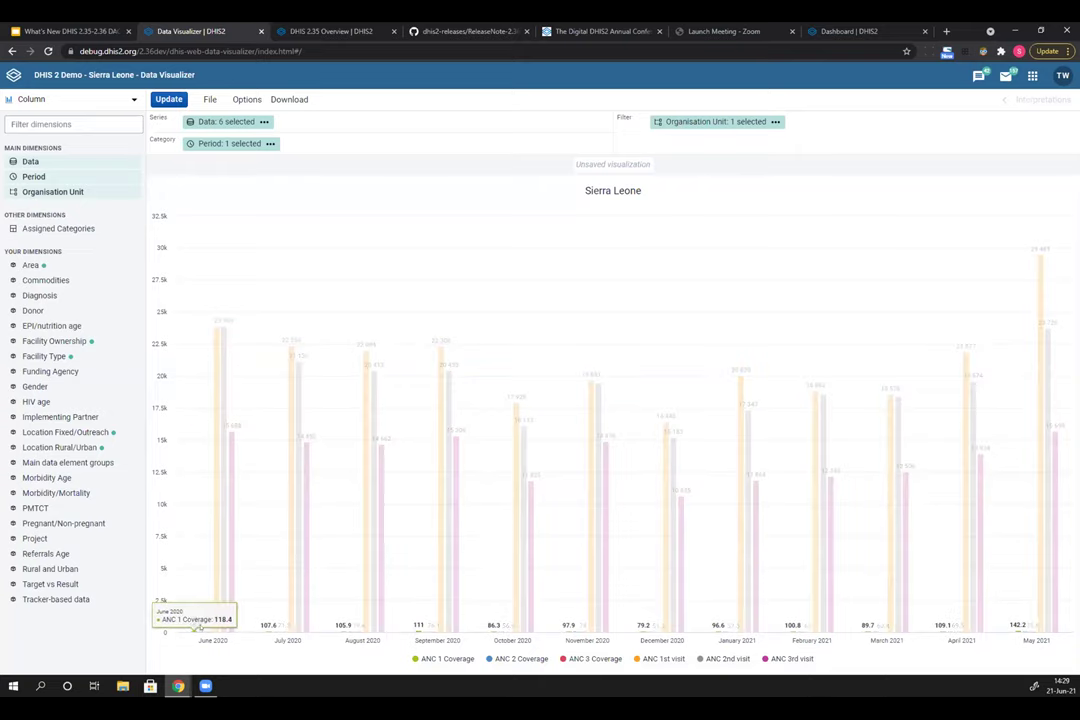
# Show the ANC 1, 2 and 3 Coverage series as lines on Axis 2 and update the chart
pyautogui.click(247, 100)
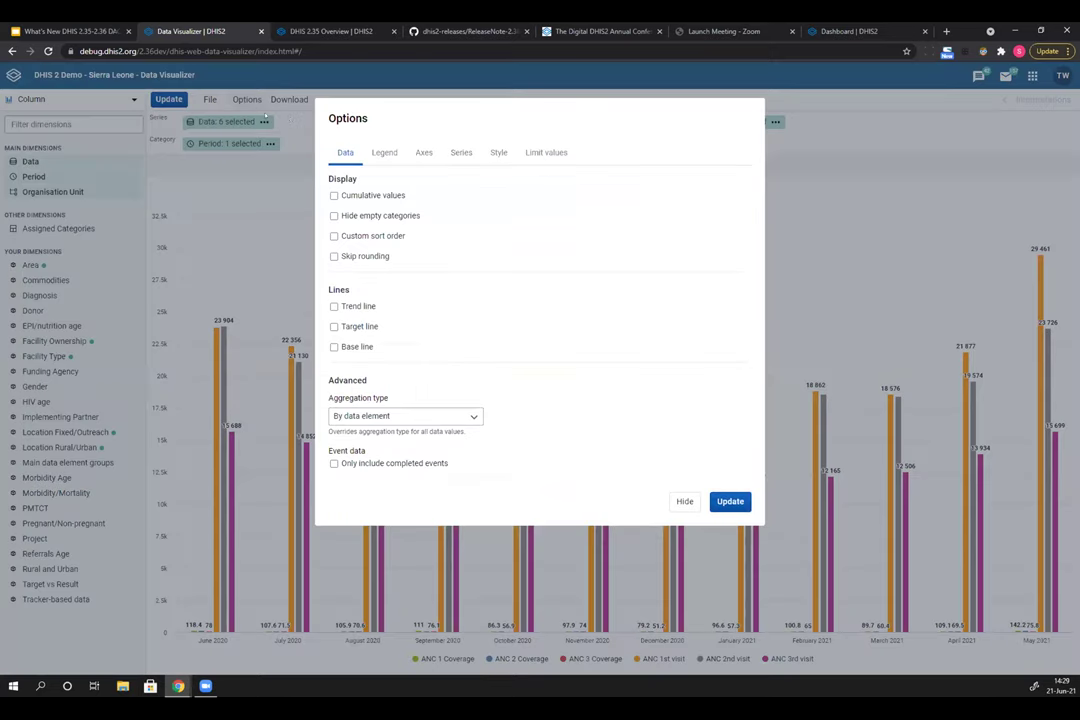
pyautogui.click(463, 152)
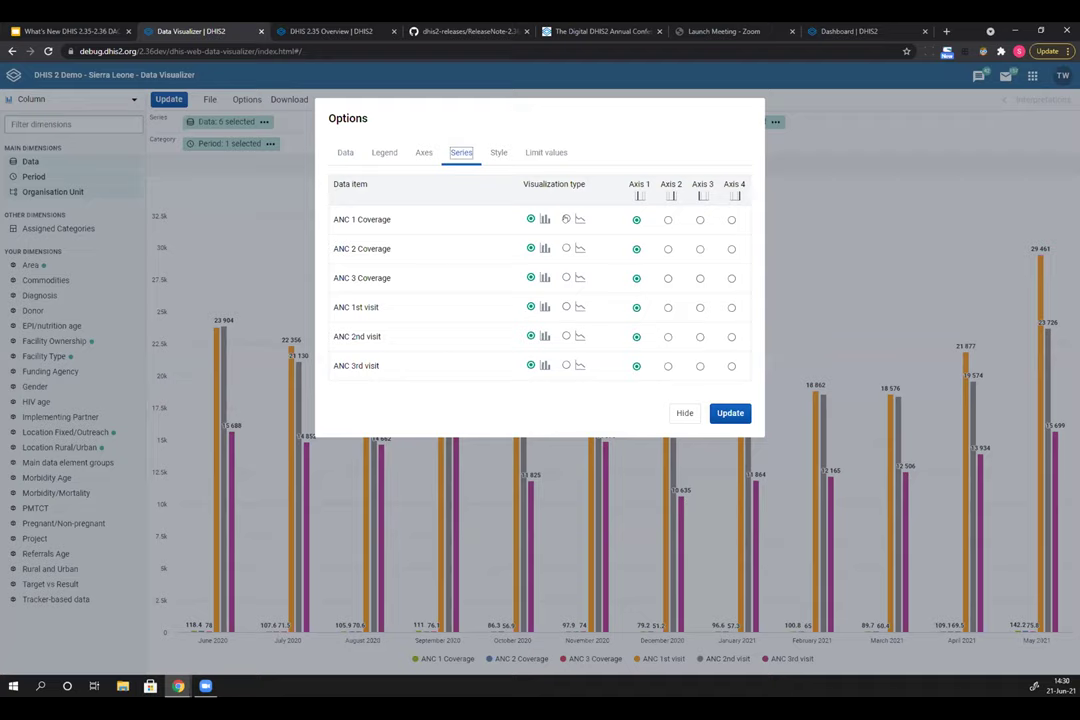
pyautogui.click(565, 218)
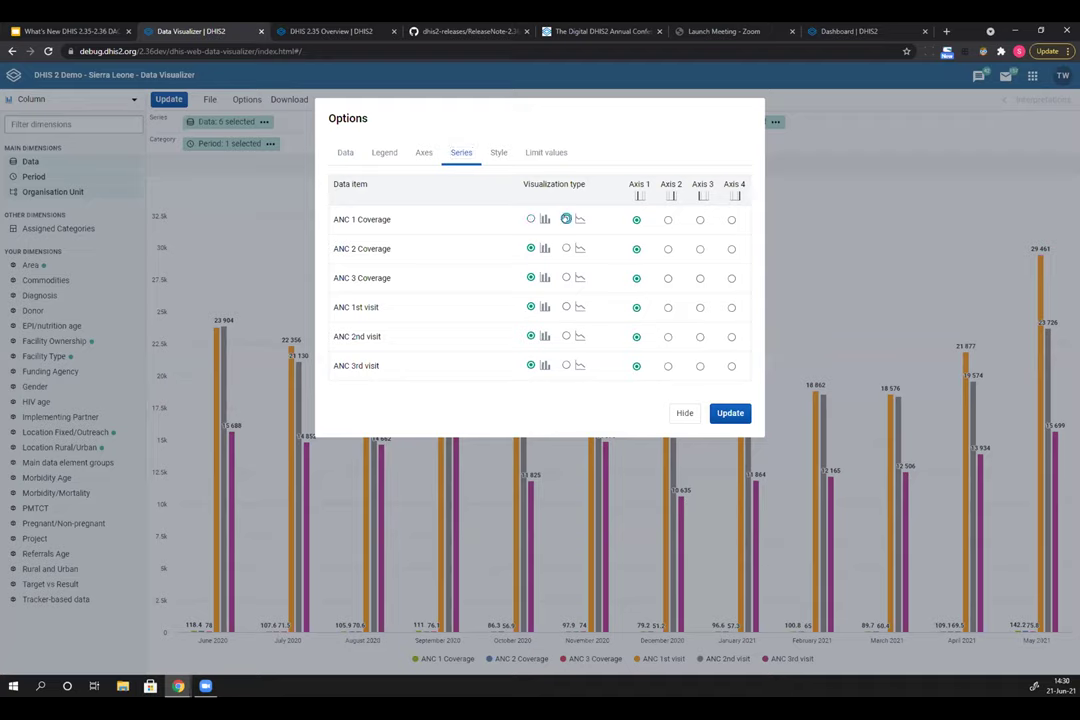
pyautogui.click(565, 247)
pyautogui.click(566, 277)
pyautogui.click(667, 219)
pyautogui.click(667, 248)
pyautogui.click(668, 278)
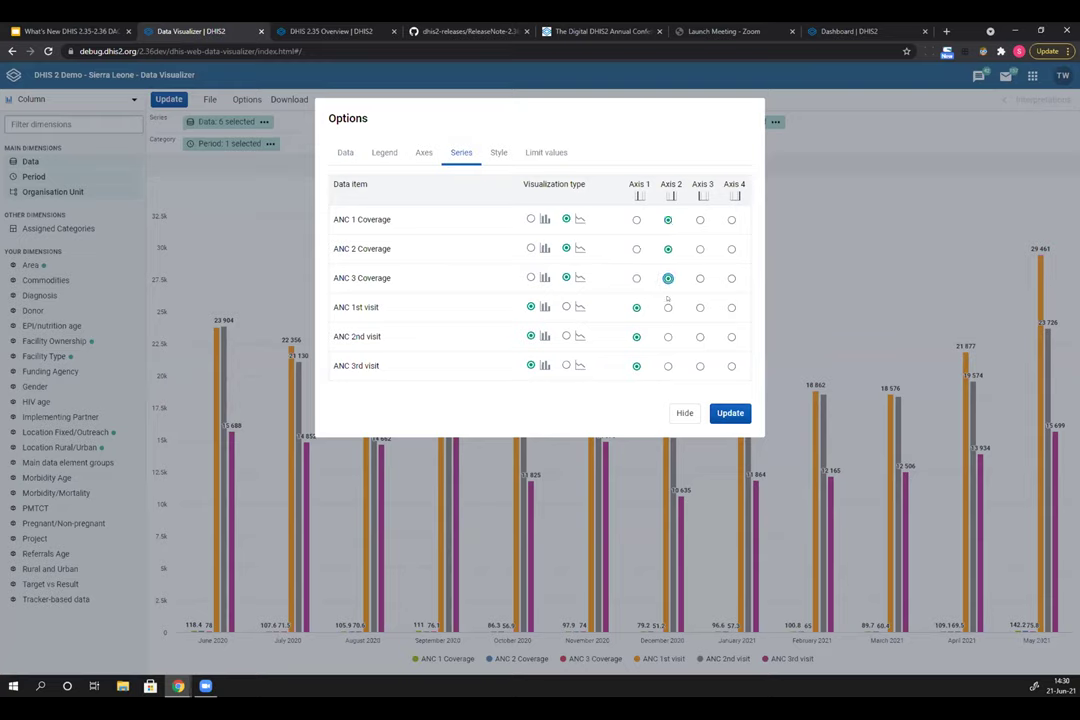
pyautogui.click(730, 413)
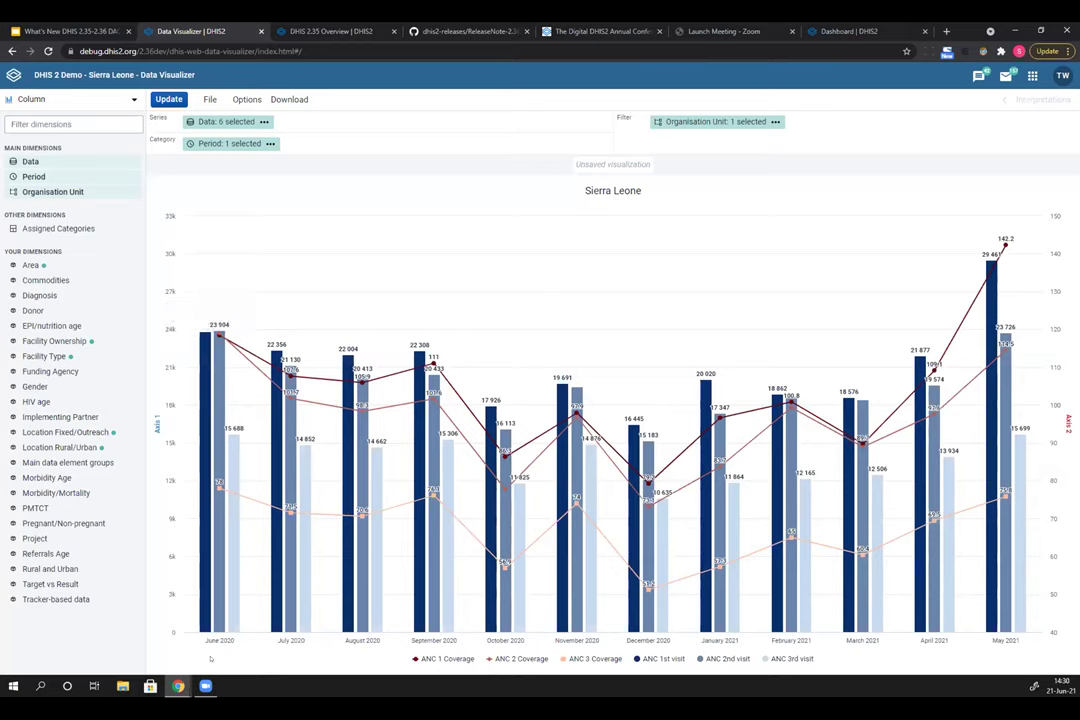
# Switch to the What's New DHIS 2.35-2.36 presentation in Google Slides and advance to the Data Visualizer slide
pyautogui.click(70, 24)
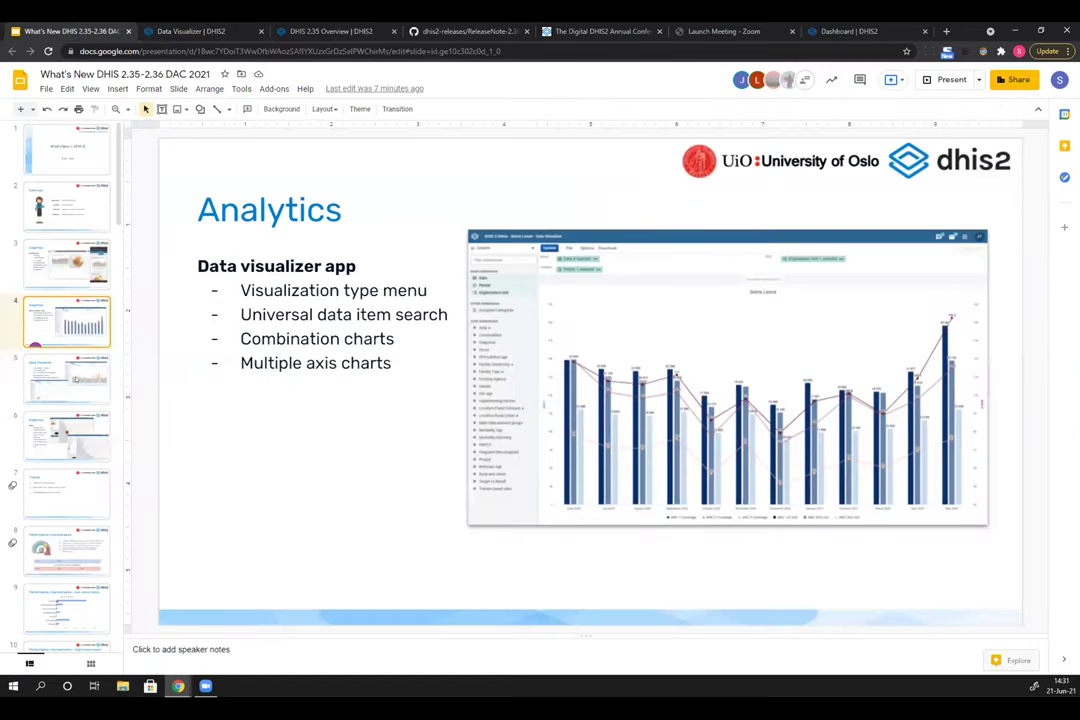
pyautogui.press('Down')
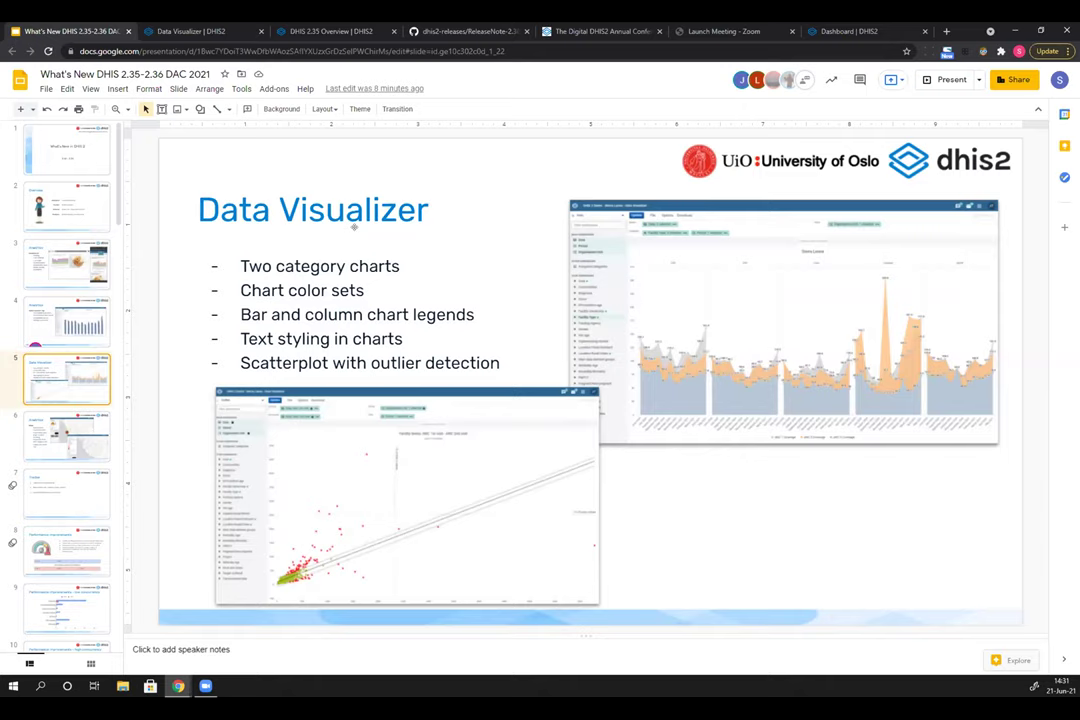
# Switch to the DHIS2 Data Visualizer and create a new column chart of ANC 1, 2 and 3 Coverage, found by searching "anc"
pyautogui.click(190, 31)
pyautogui.click(210, 99)
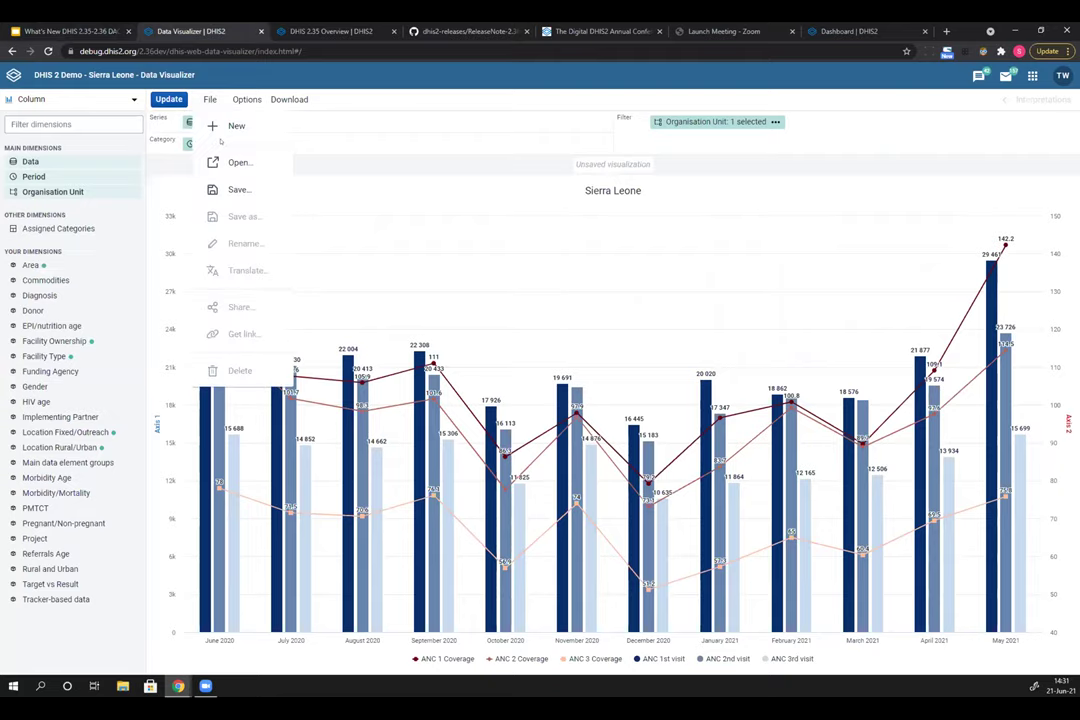
pyautogui.click(230, 126)
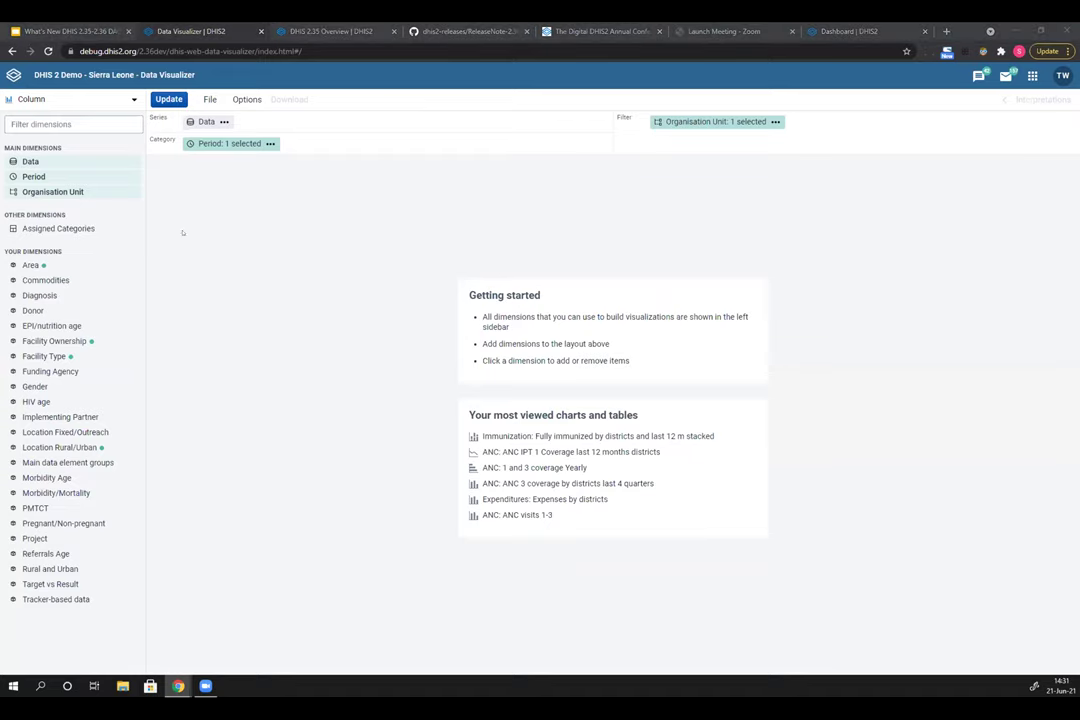
pyautogui.click(206, 121)
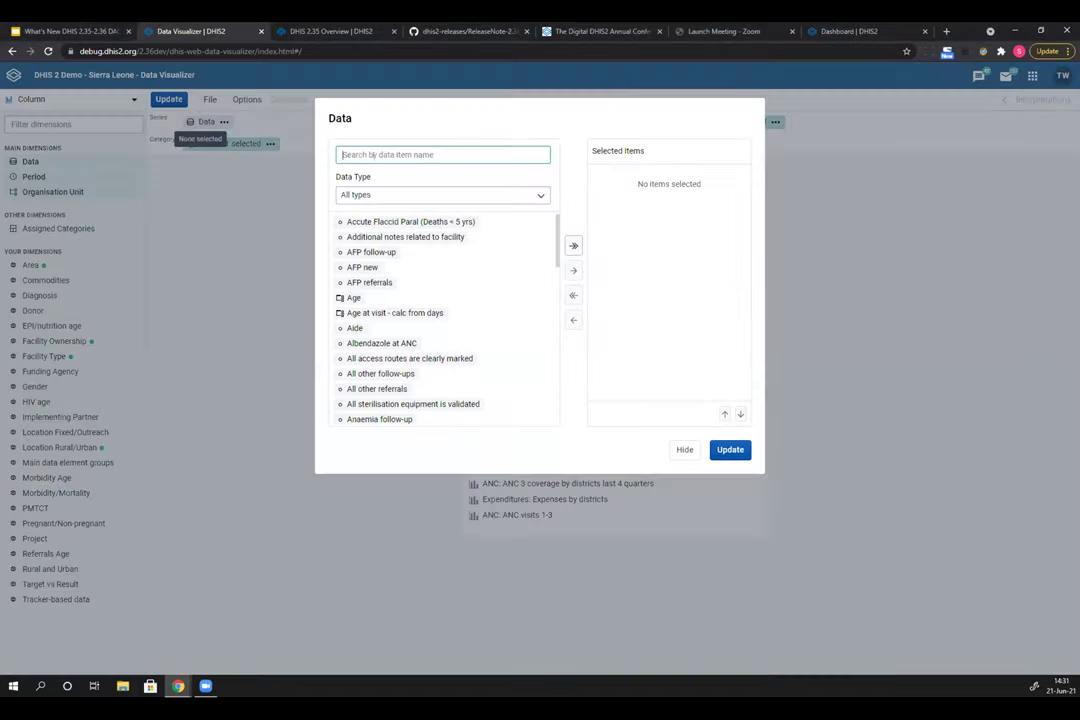
pyautogui.write('anc')
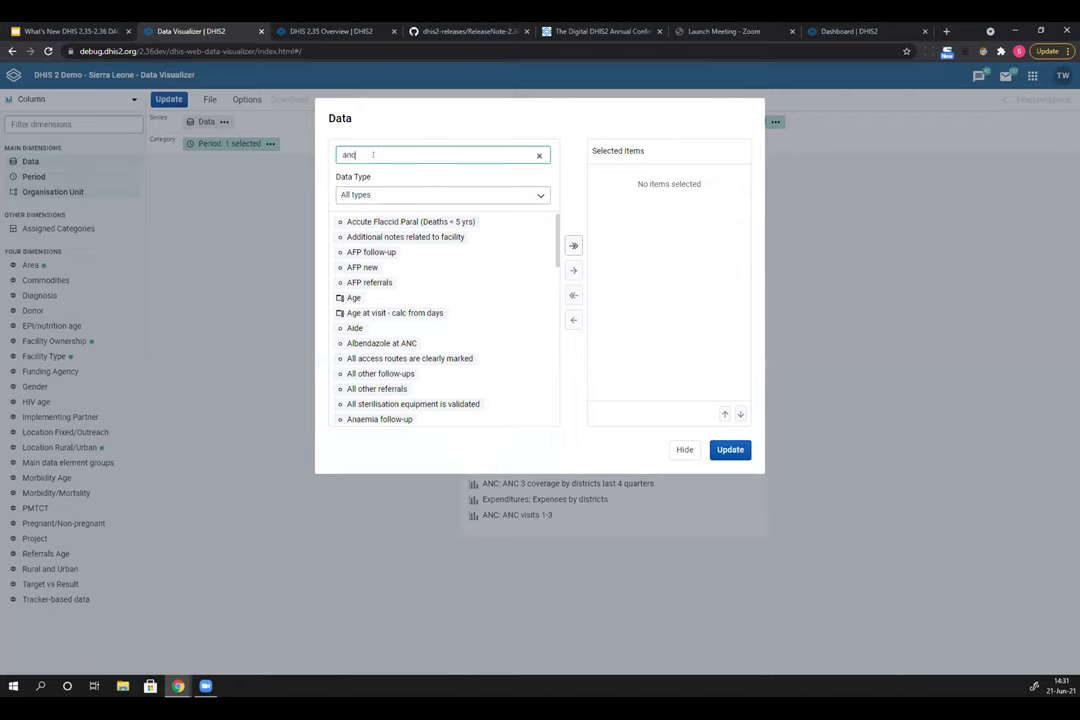
pyautogui.doubleClick(352, 252)
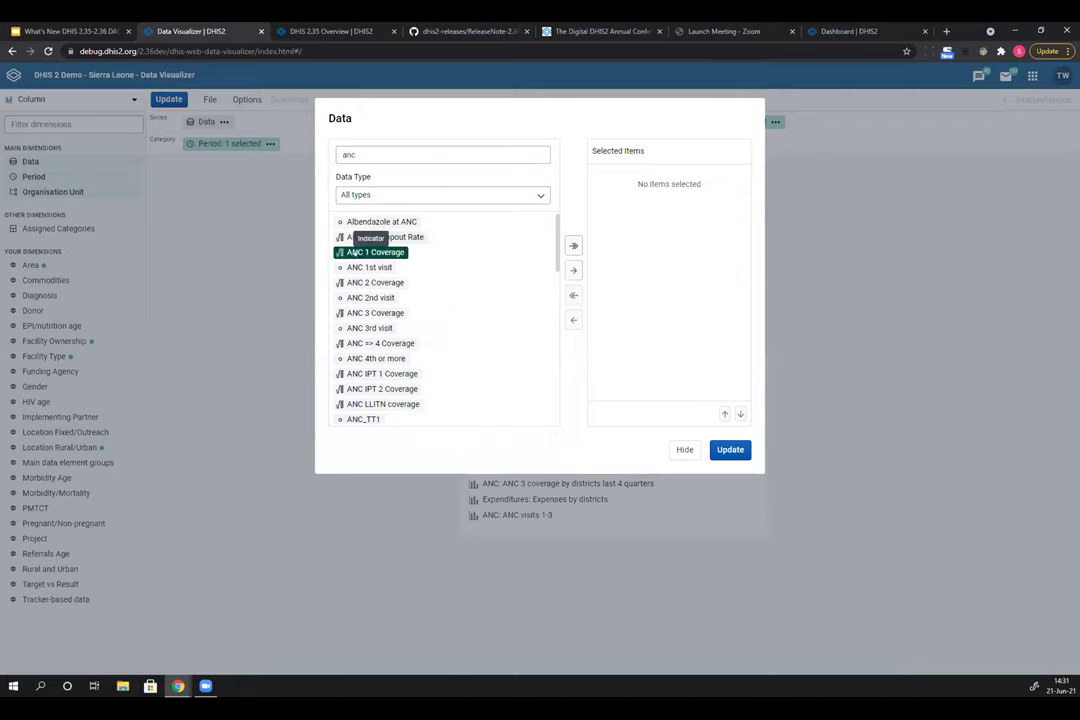
pyautogui.click(352, 267)
pyautogui.doubleClick(352, 267)
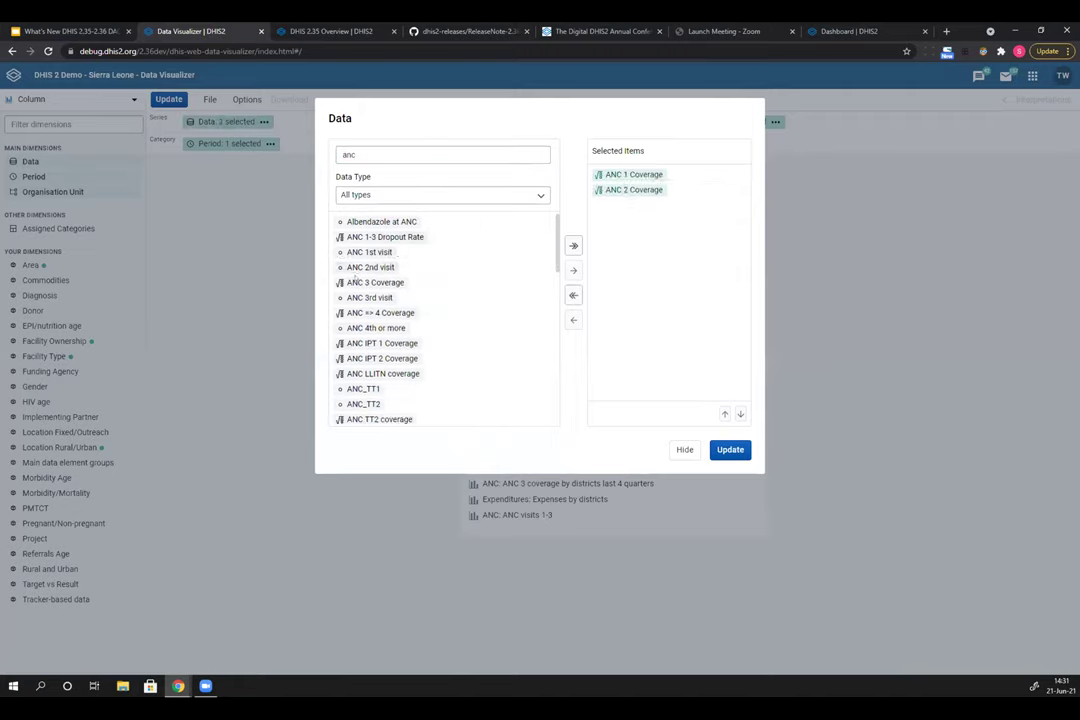
pyautogui.doubleClick(356, 282)
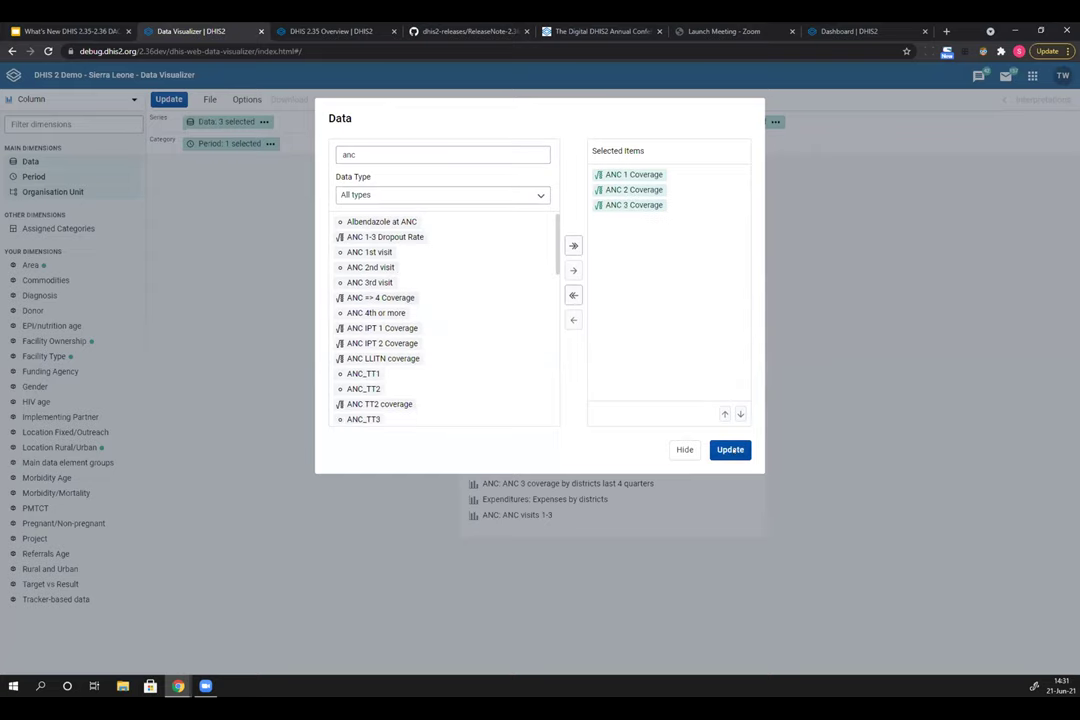
pyautogui.click(730, 449)
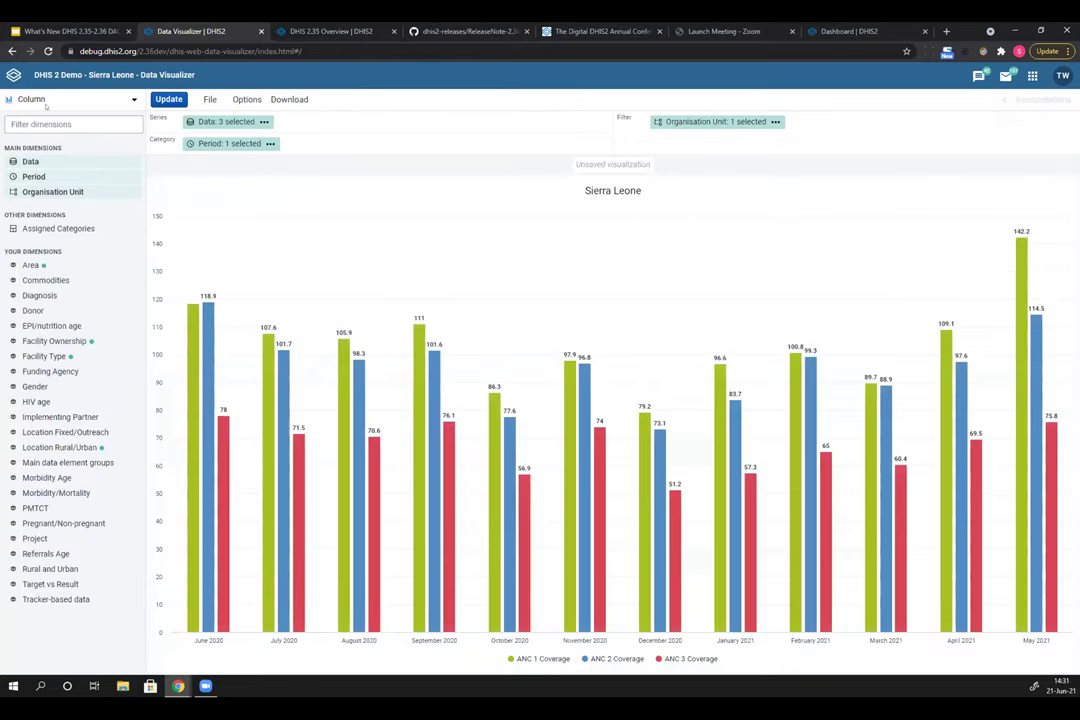
# Change the visualization type of the ANC coverage chart to Area and update it
pyautogui.click(46, 98)
pyautogui.click(50, 255)
pyautogui.click(166, 100)
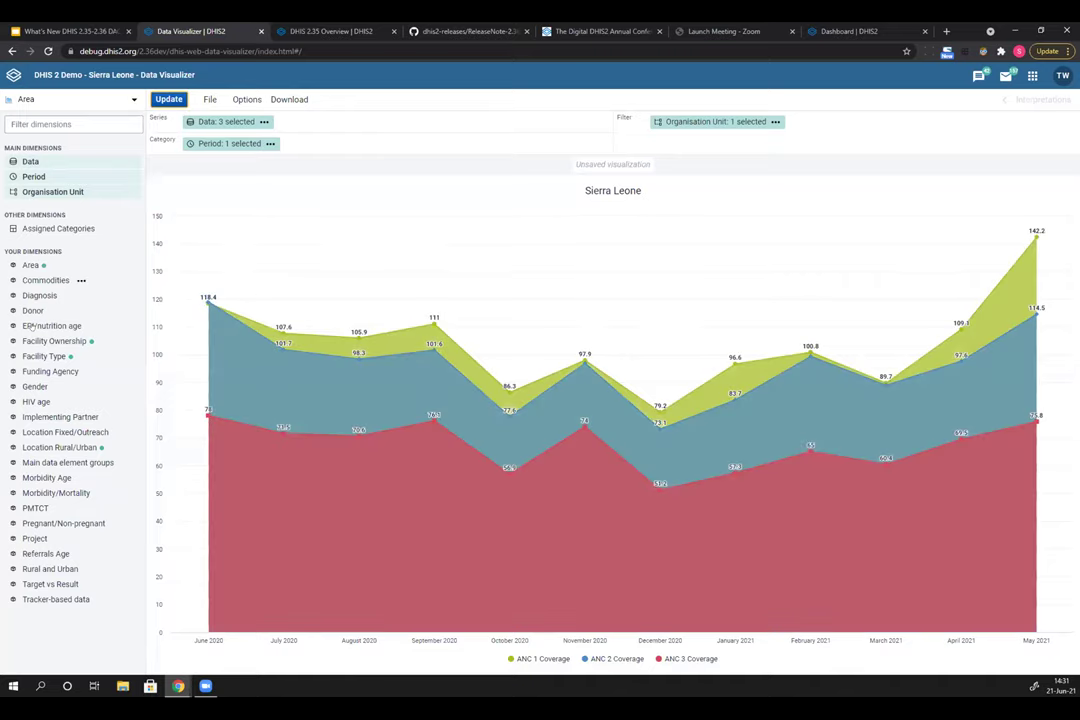
# Add all Facility Type items as a second category, order Facility Type before Period, and update the chart
pyautogui.moveTo(70, 357)
pyautogui.click(44, 356)
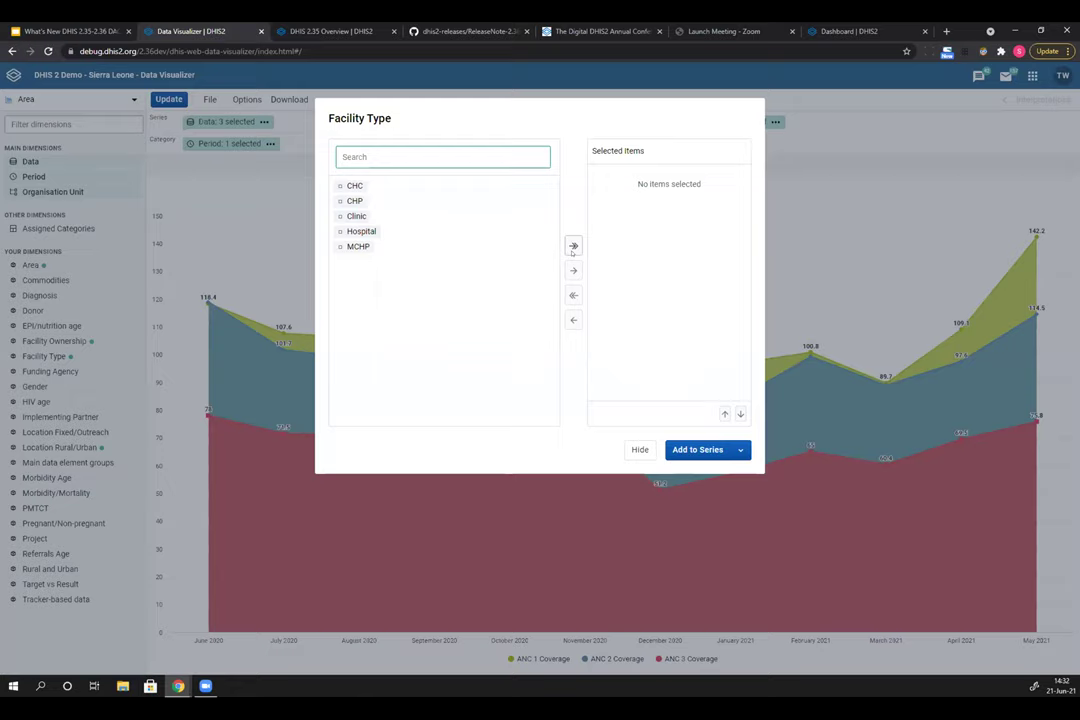
pyautogui.click(573, 246)
pyautogui.click(740, 450)
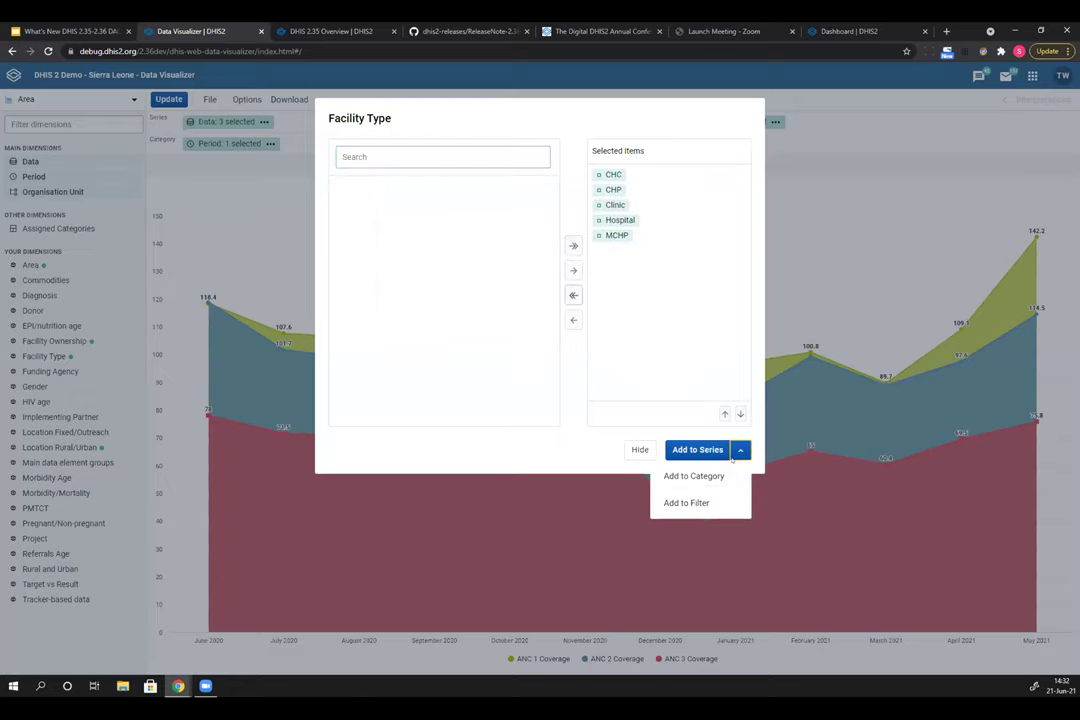
pyautogui.click(693, 476)
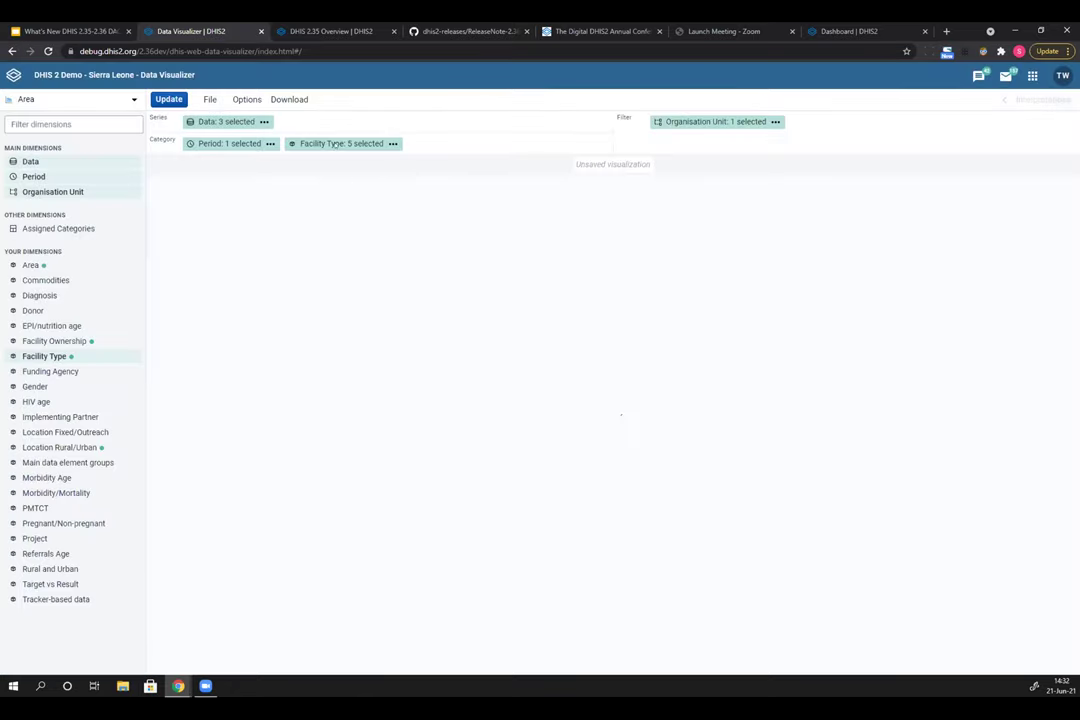
pyautogui.moveTo(300, 144); pyautogui.dragTo(215, 142)
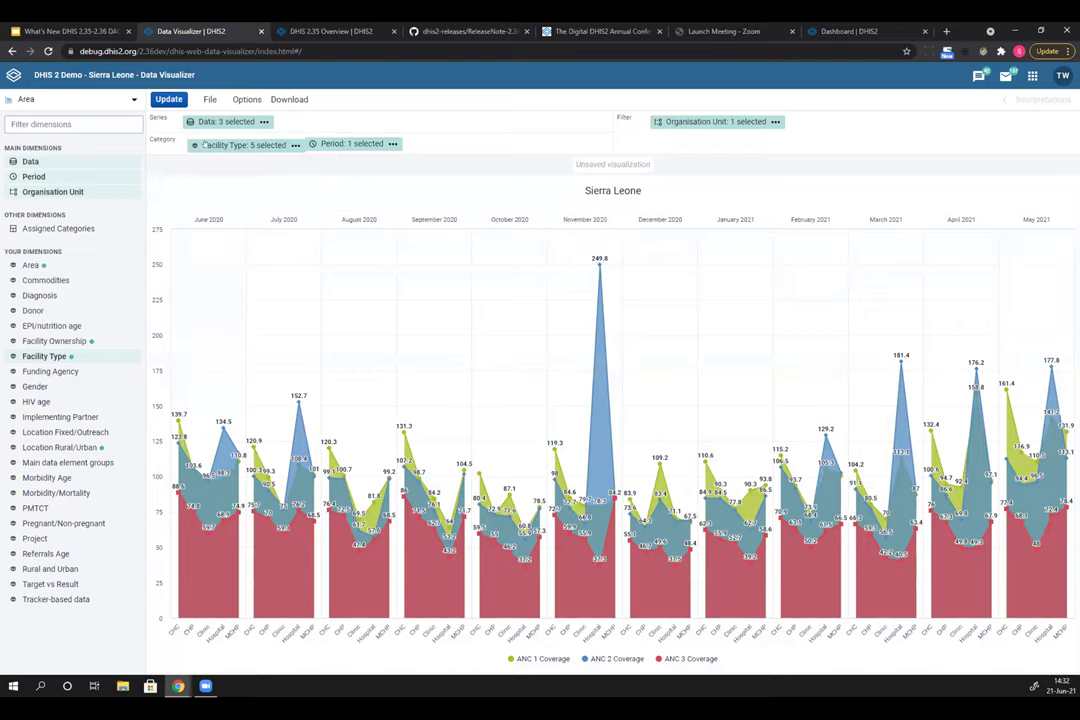
pyautogui.click(170, 100)
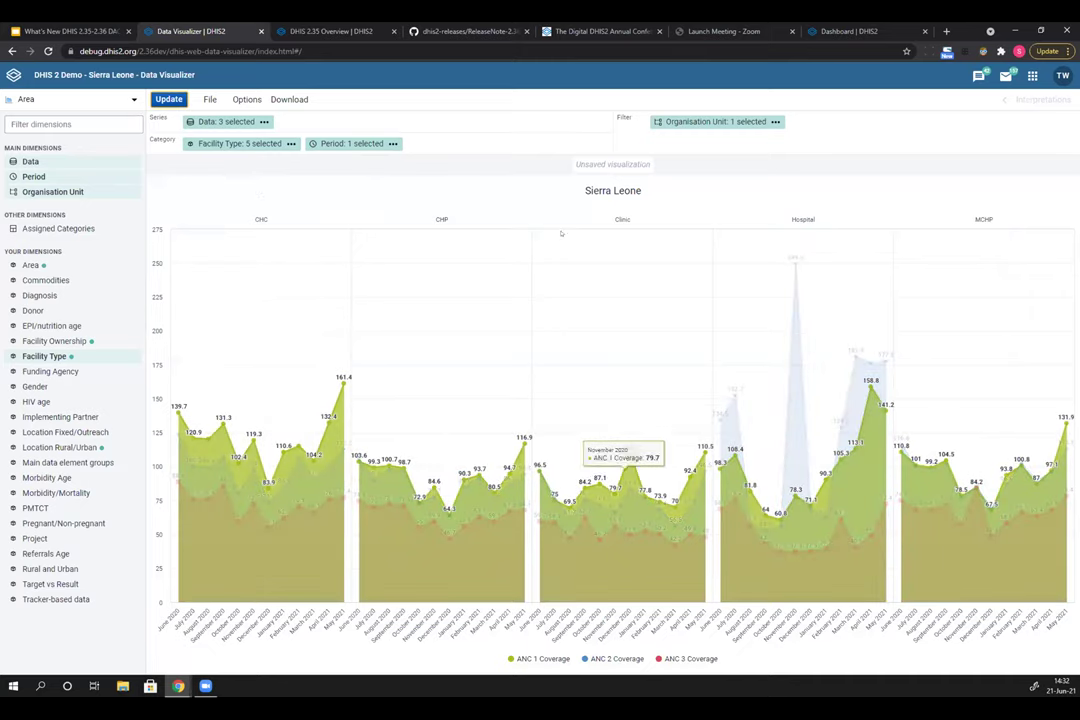
# Apply the Color blind color set to the area chart
pyautogui.click(247, 99)
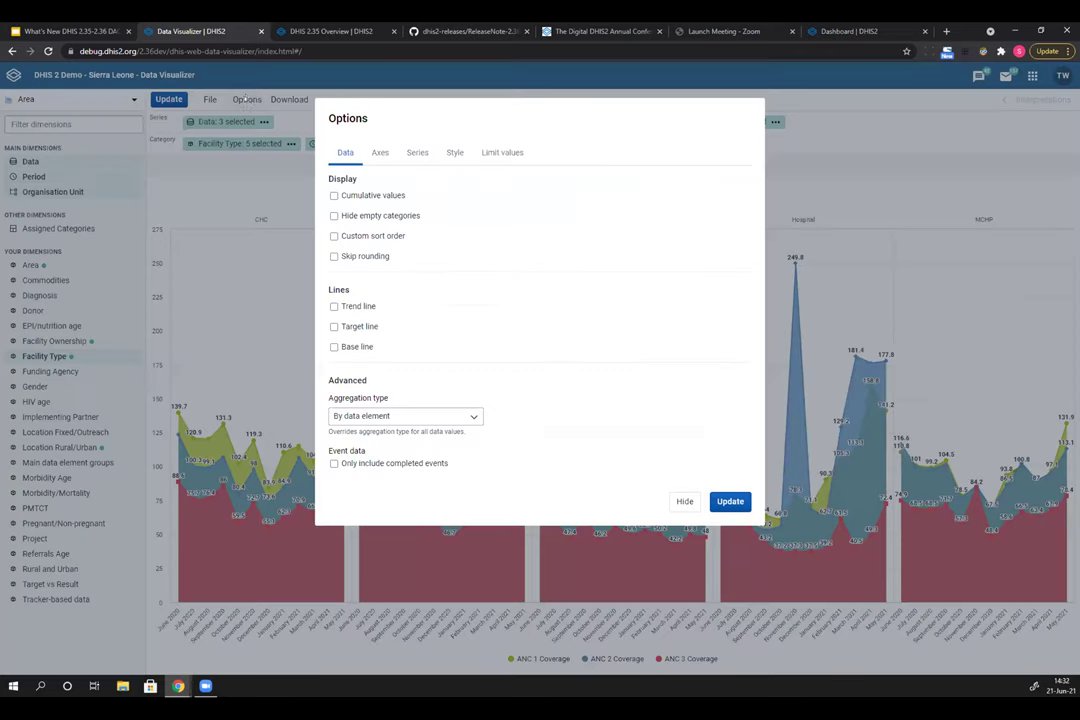
pyautogui.click(454, 152)
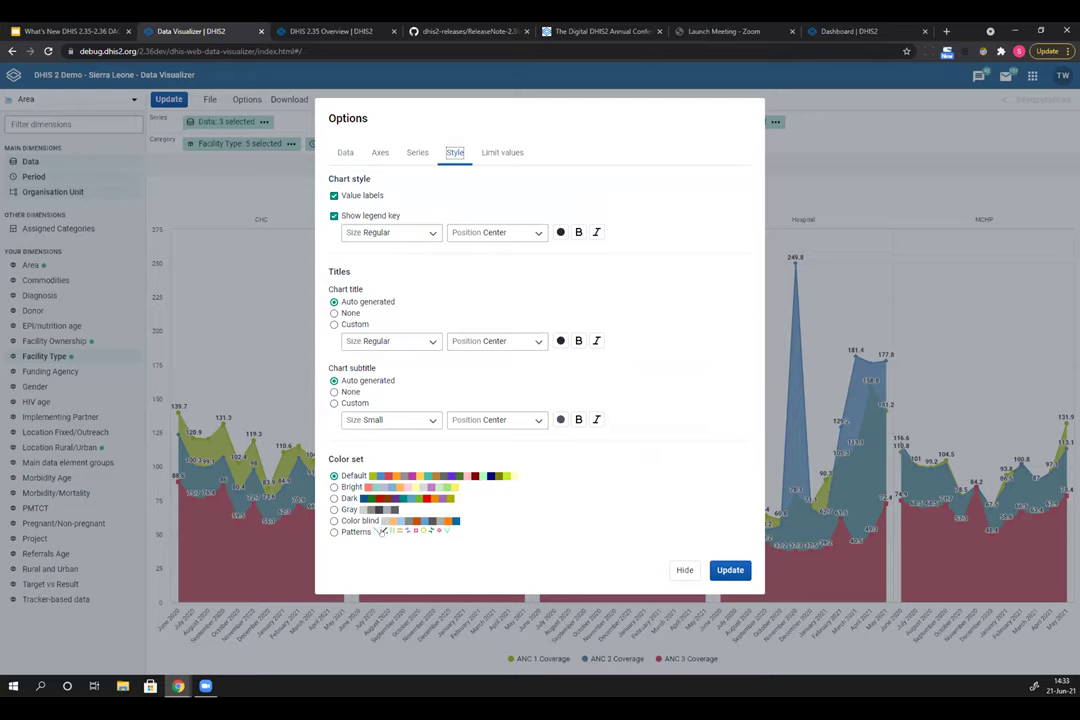
pyautogui.click(335, 521)
pyautogui.click(728, 570)
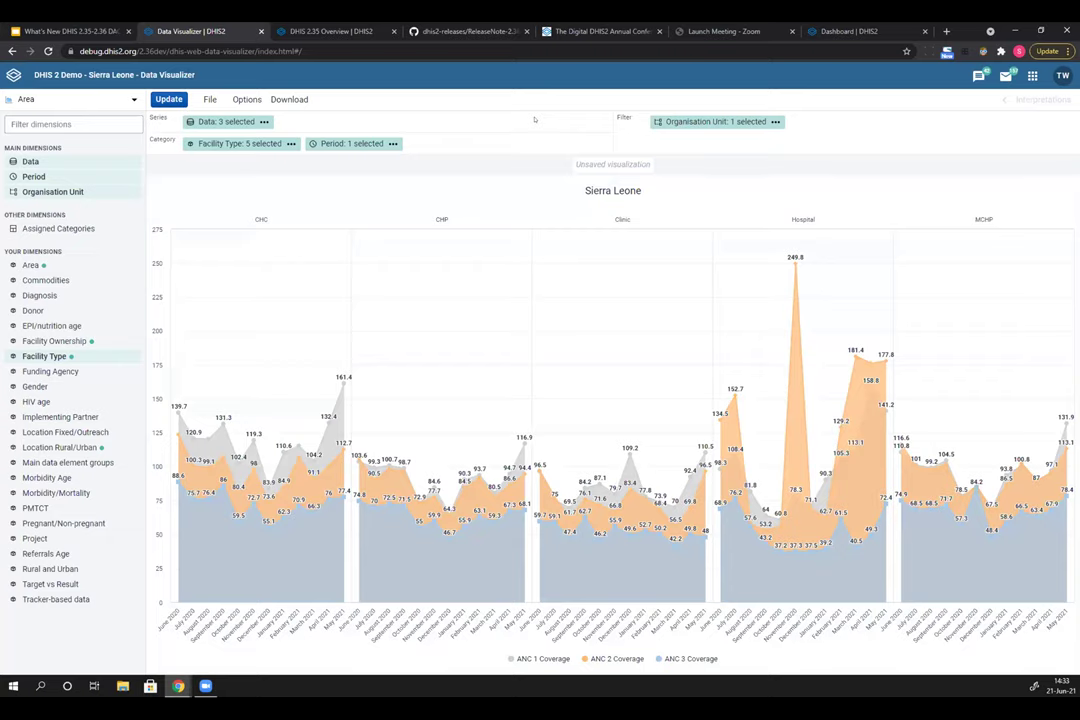
# Change the visualization type to Column and display the single legend "CORE - % red to green" for the entire visualization
pyautogui.click(80, 98)
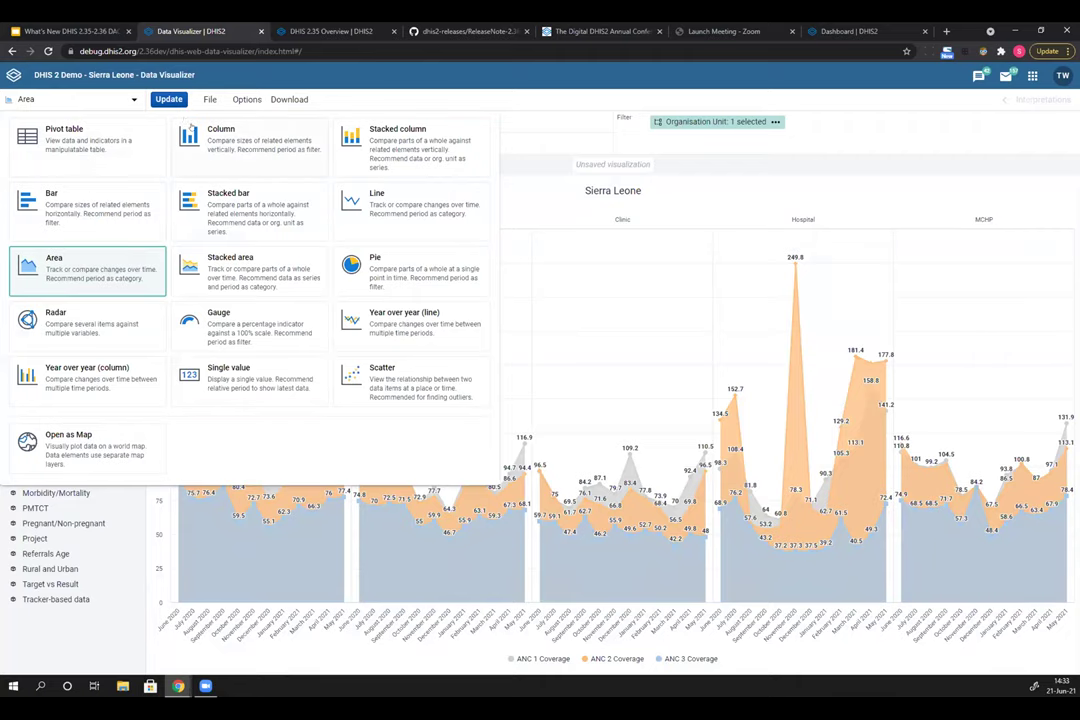
pyautogui.click(247, 158)
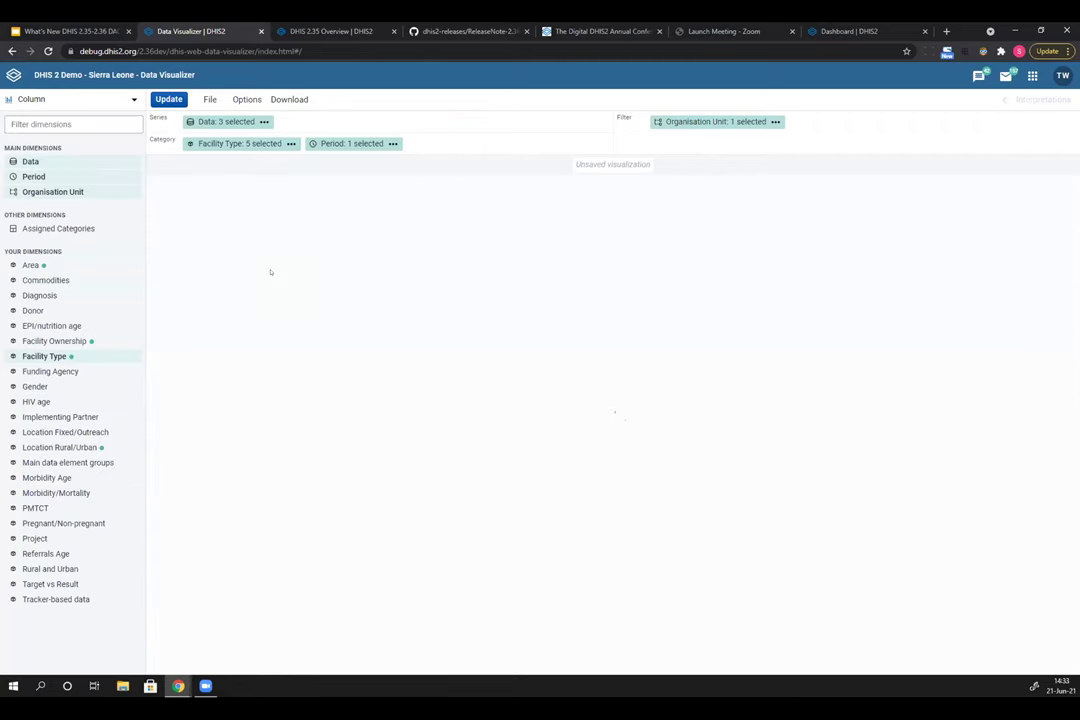
pyautogui.click(250, 99)
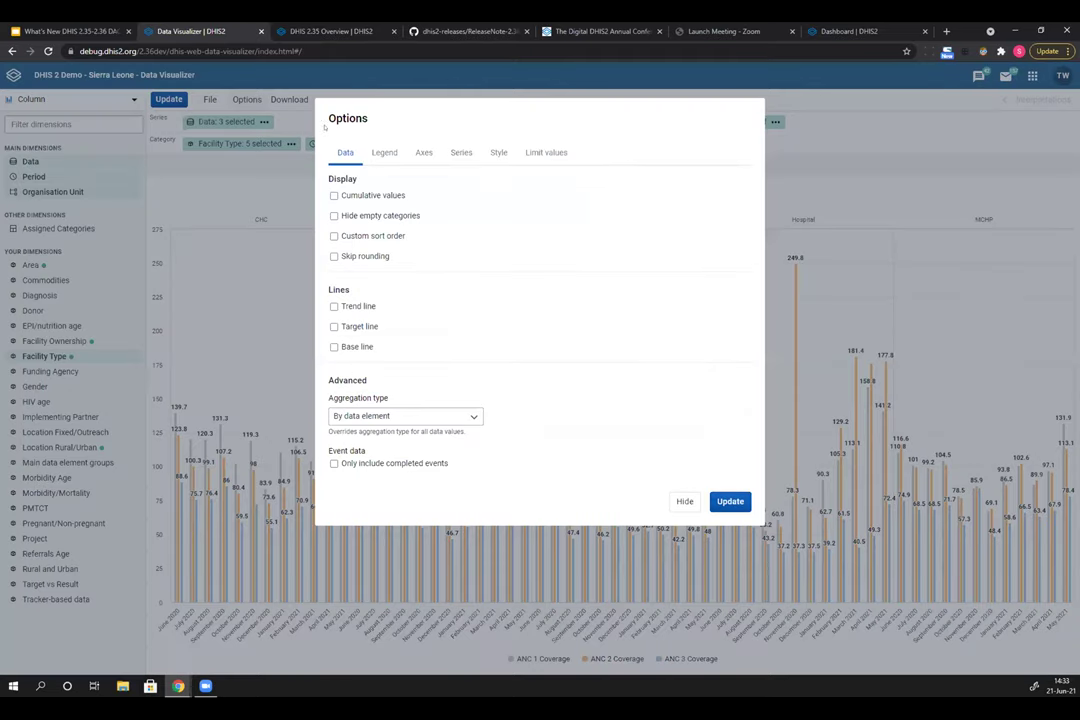
pyautogui.click(383, 153)
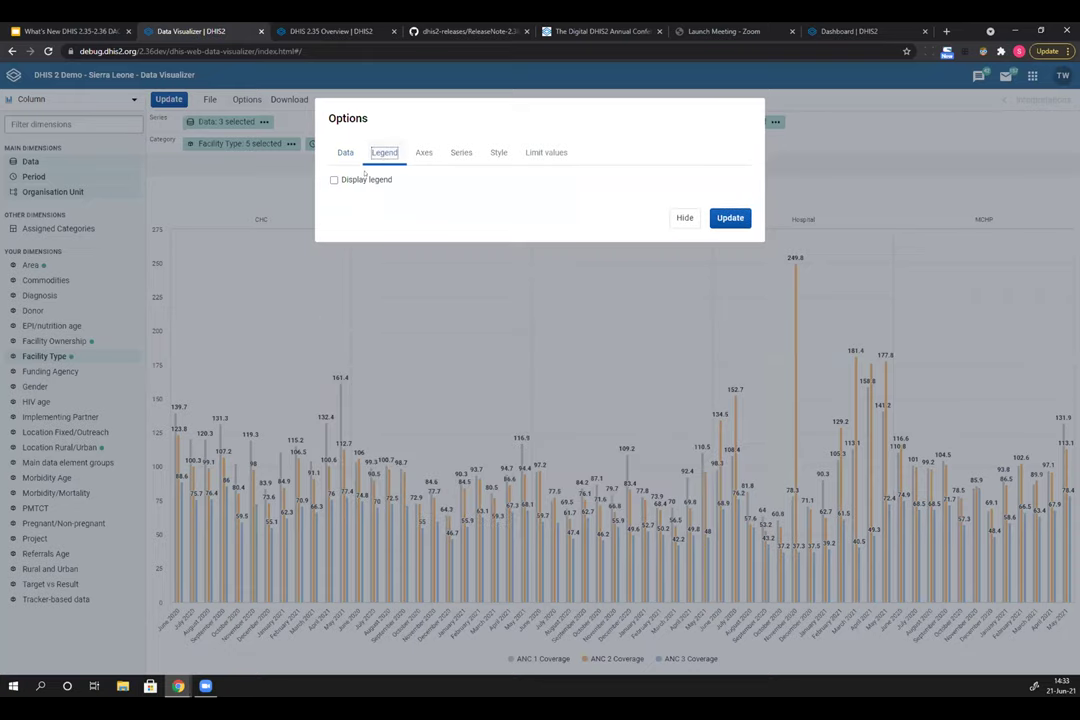
pyautogui.click(363, 180)
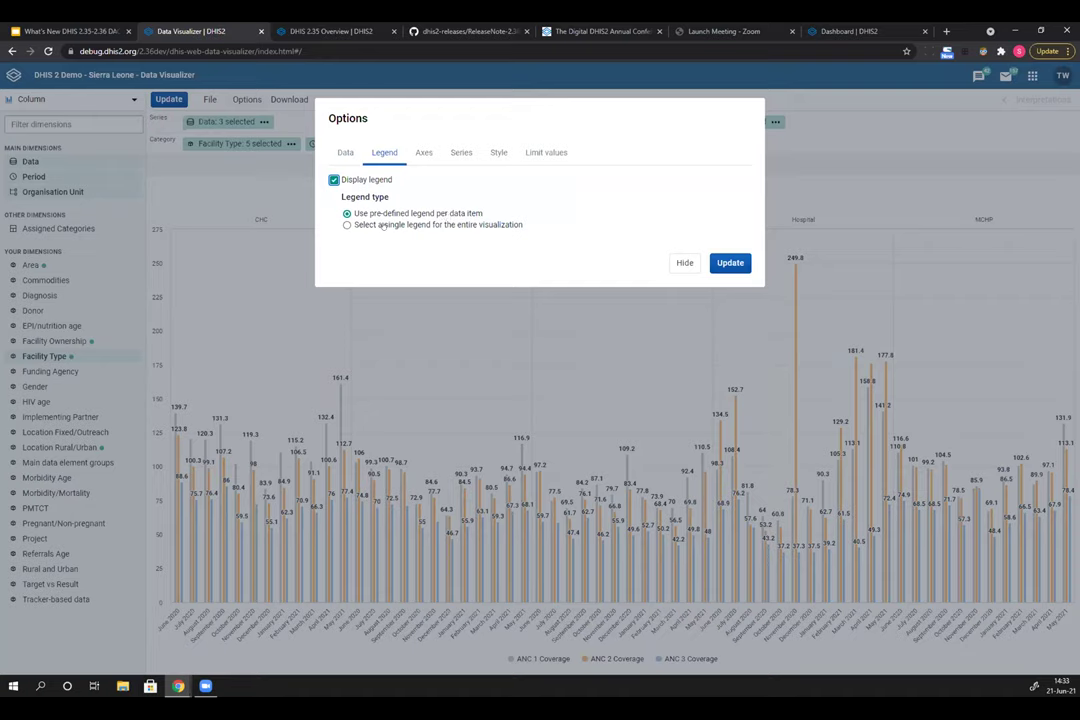
pyautogui.click(381, 225)
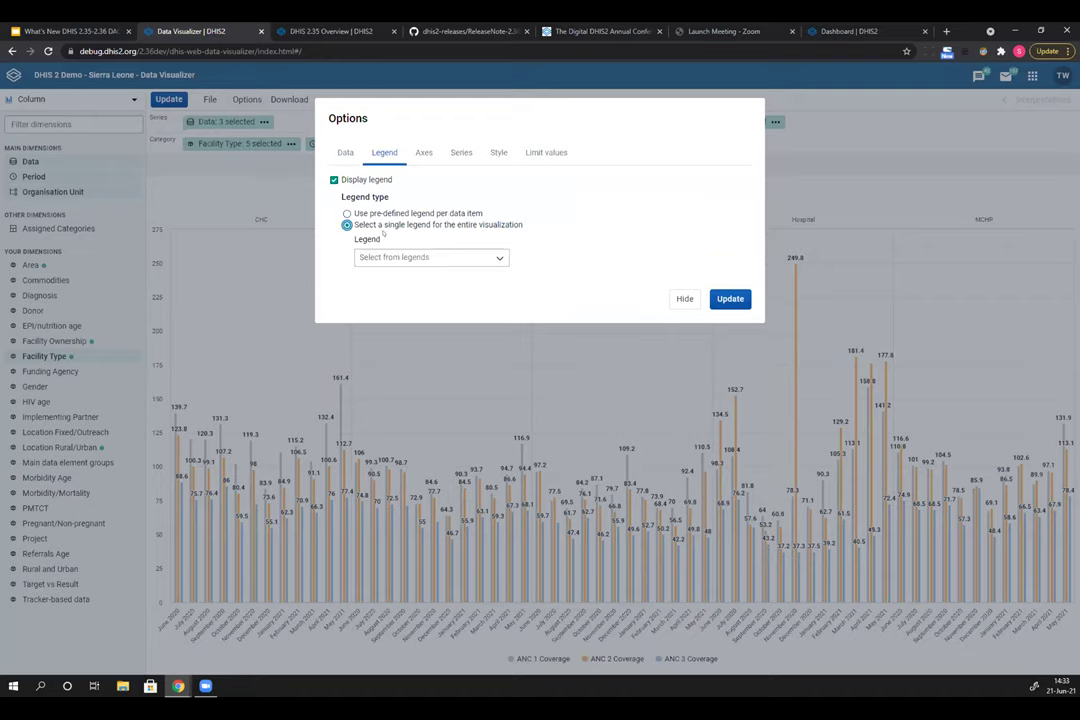
pyautogui.click(391, 256)
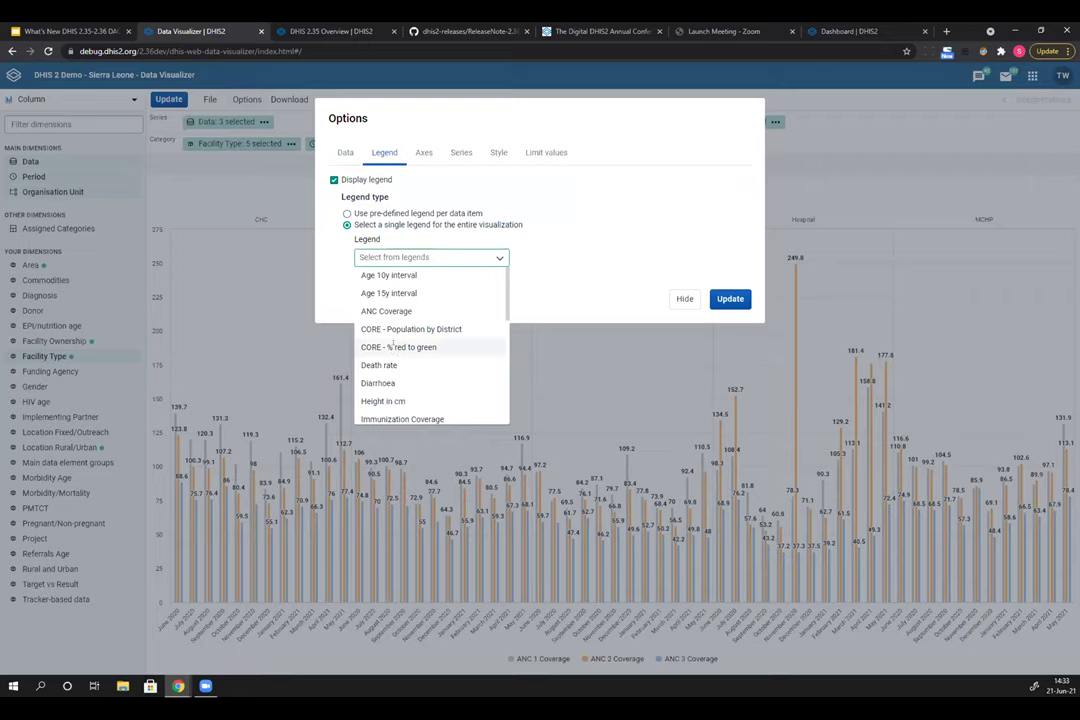
pyautogui.click(392, 347)
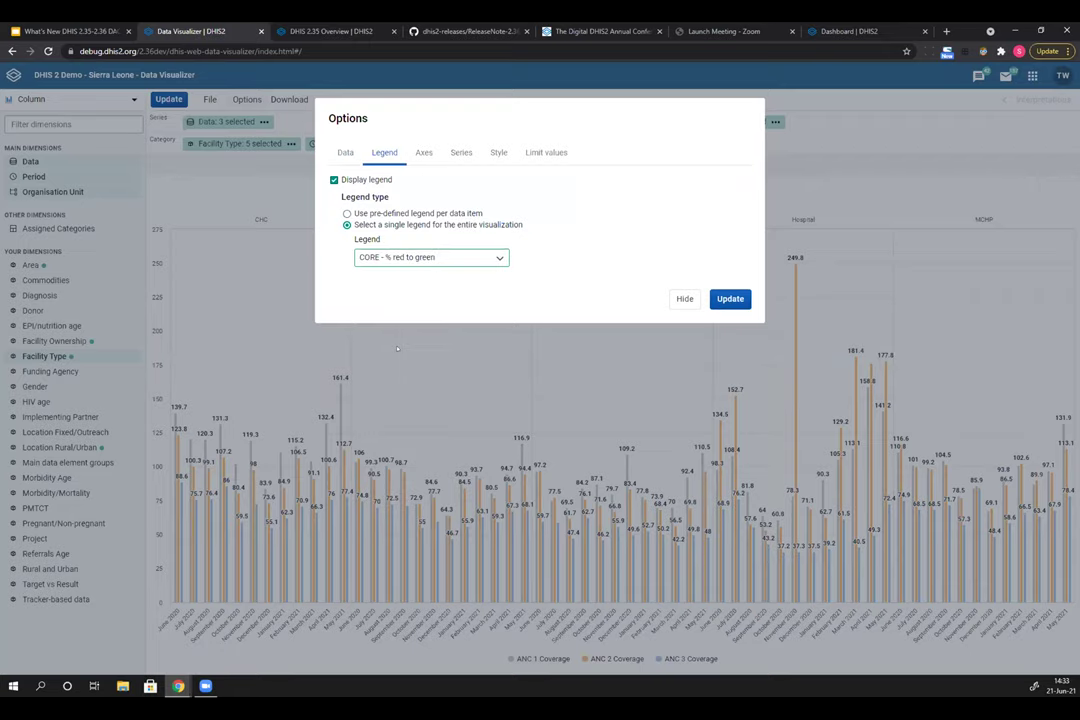
pyautogui.click(722, 299)
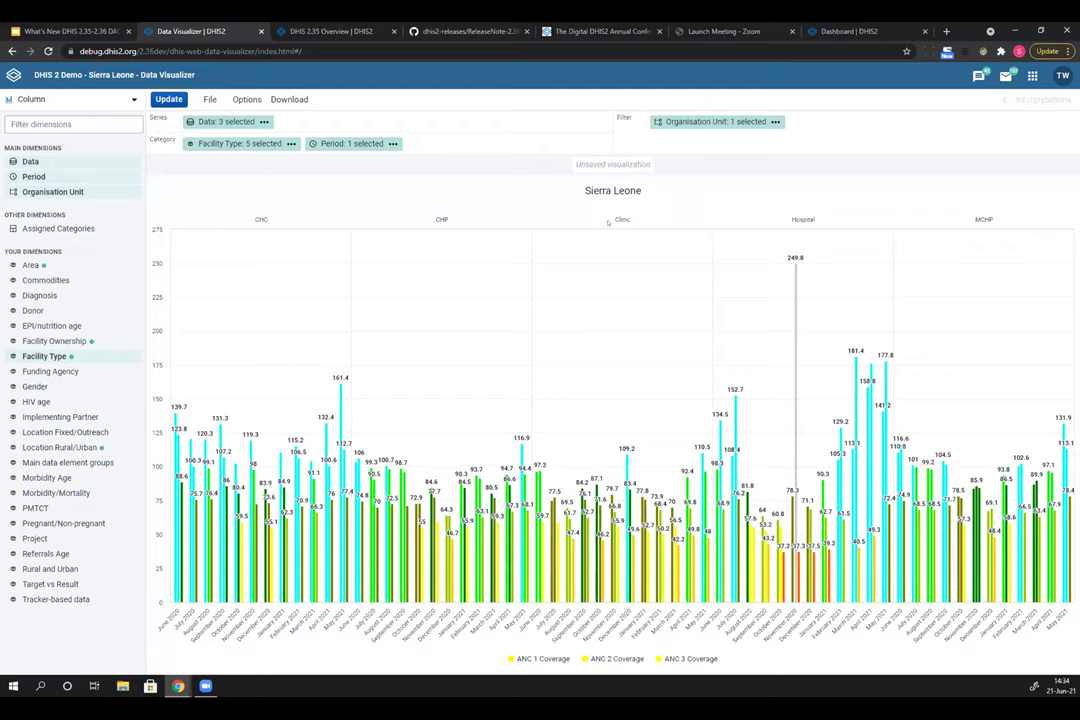
# Give the column chart the custom title "TITLE" with size Extra Large and position Left
pyautogui.moveTo(338, 410)
pyautogui.click(247, 99)
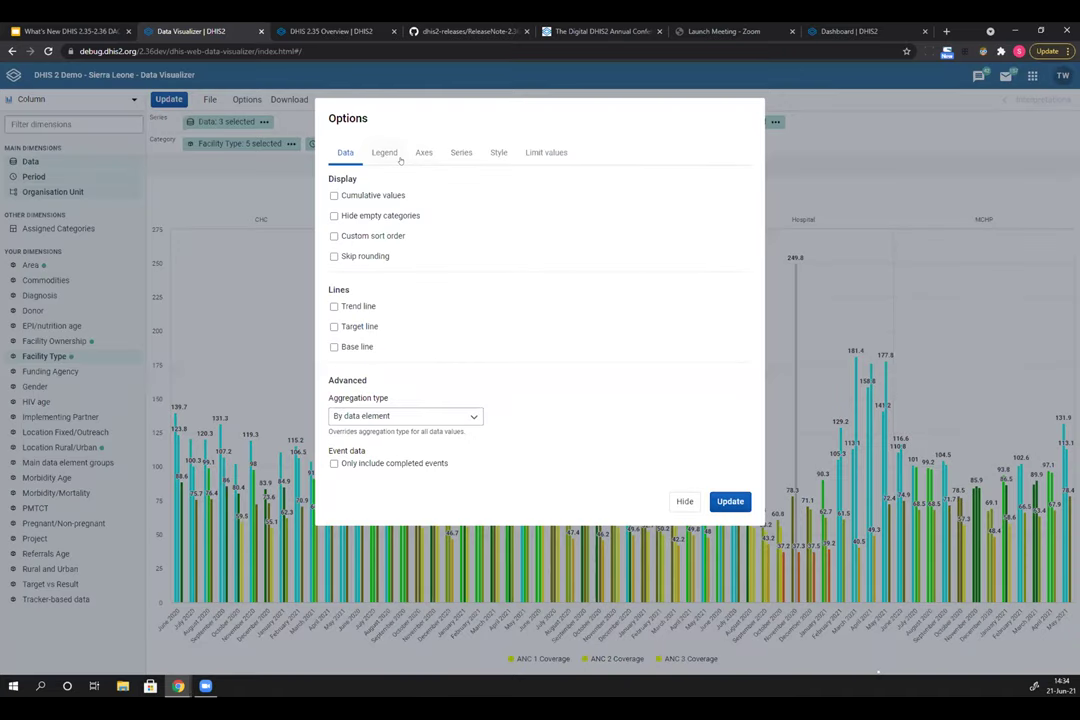
pyautogui.click(498, 152)
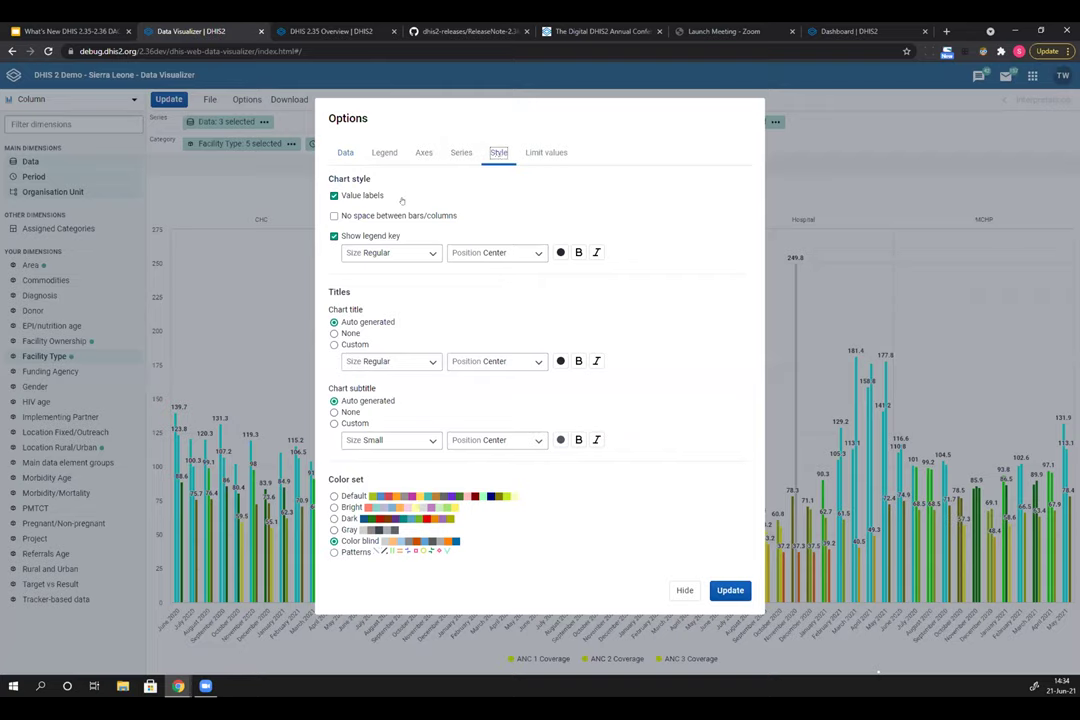
pyautogui.click(345, 345)
pyautogui.click(349, 361)
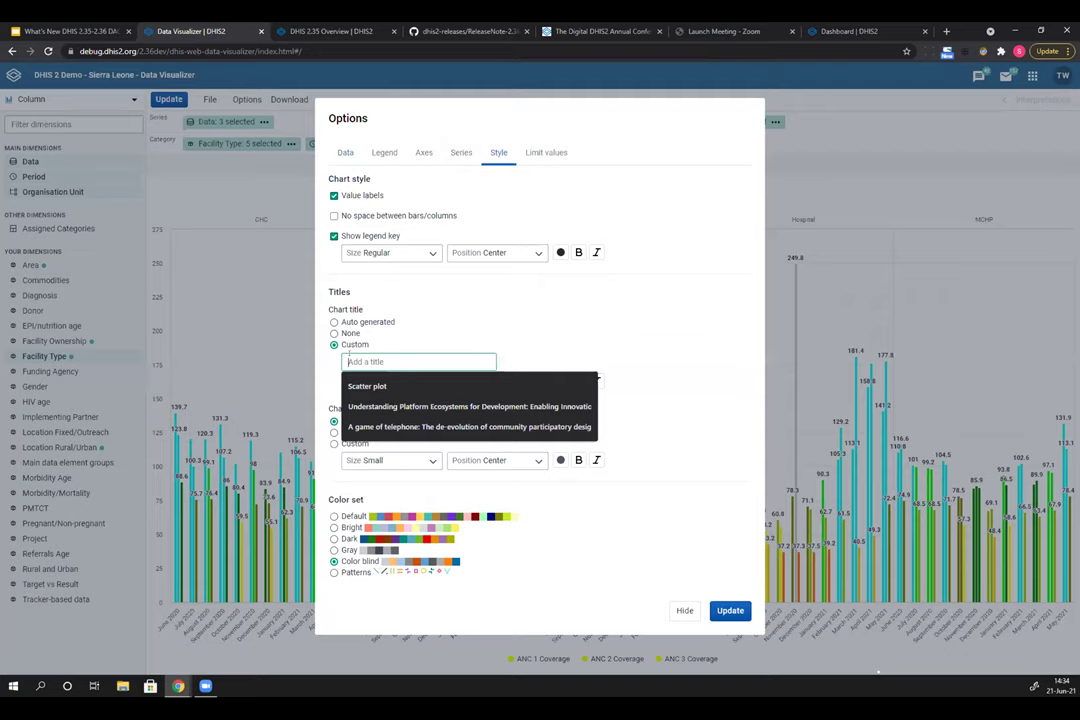
pyautogui.write('TITLE')
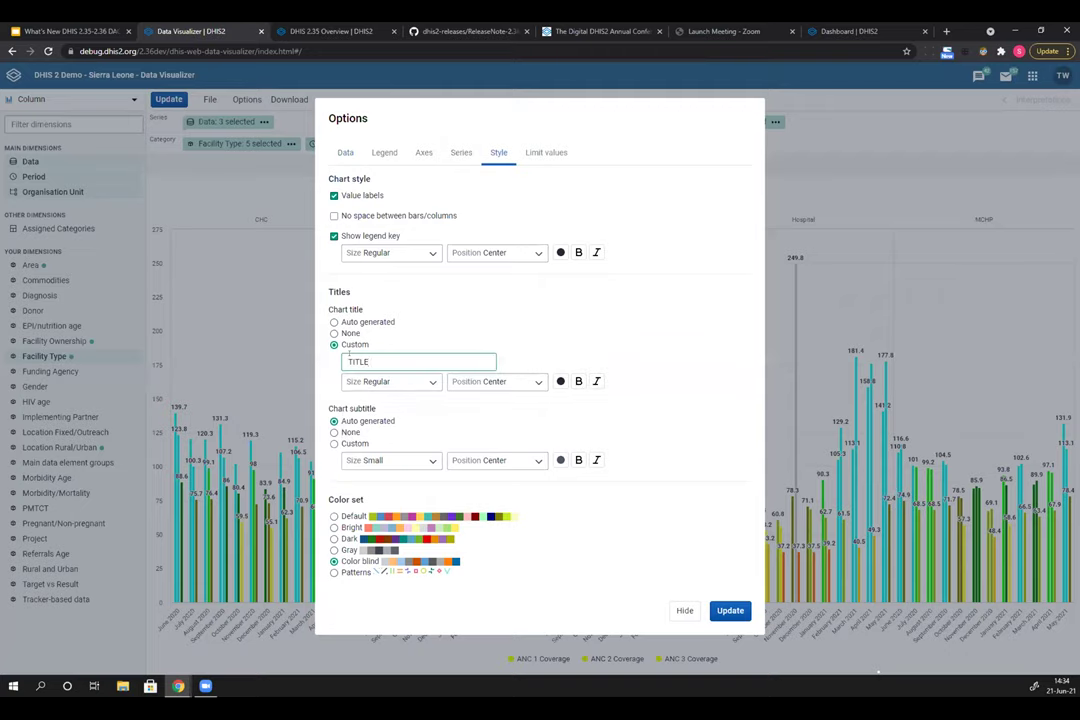
pyautogui.click(381, 382)
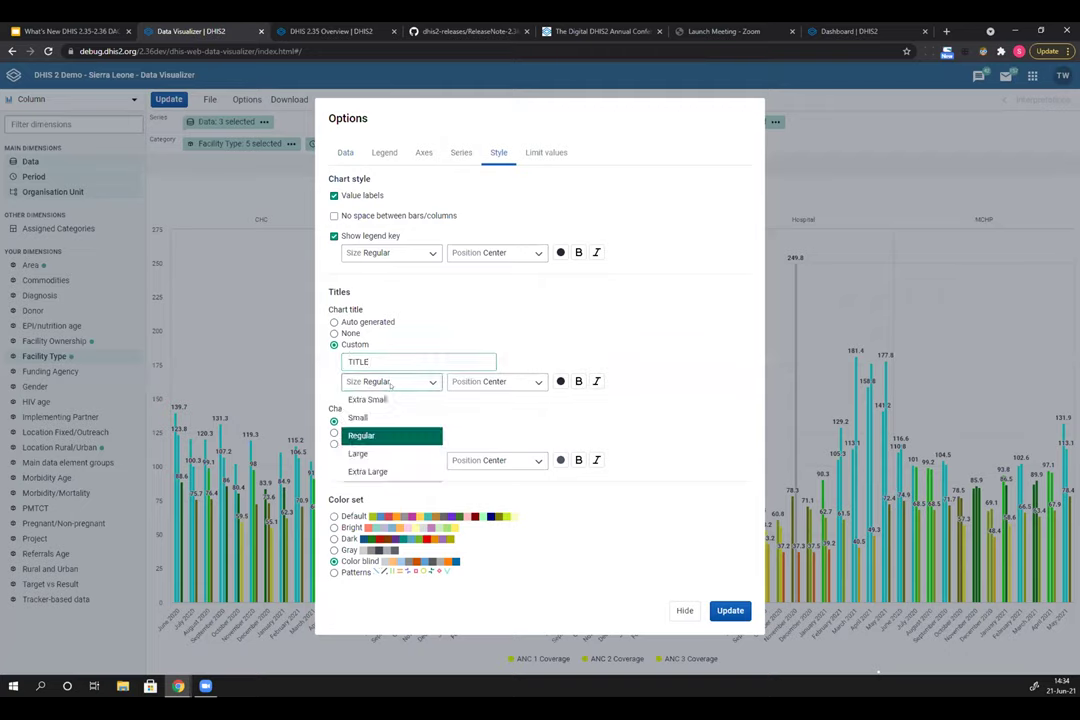
pyautogui.click(362, 469)
pyautogui.click(515, 382)
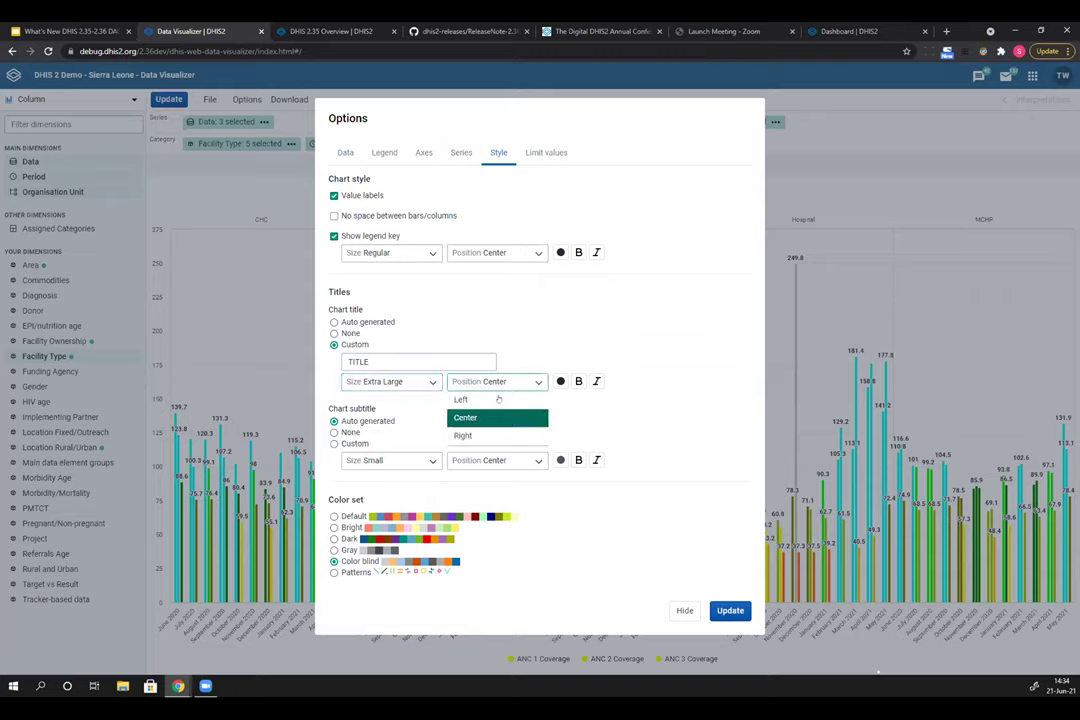
pyautogui.click(461, 400)
# Format the chart title in magenta, bold and italic, and update the chart
pyautogui.click(560, 381)
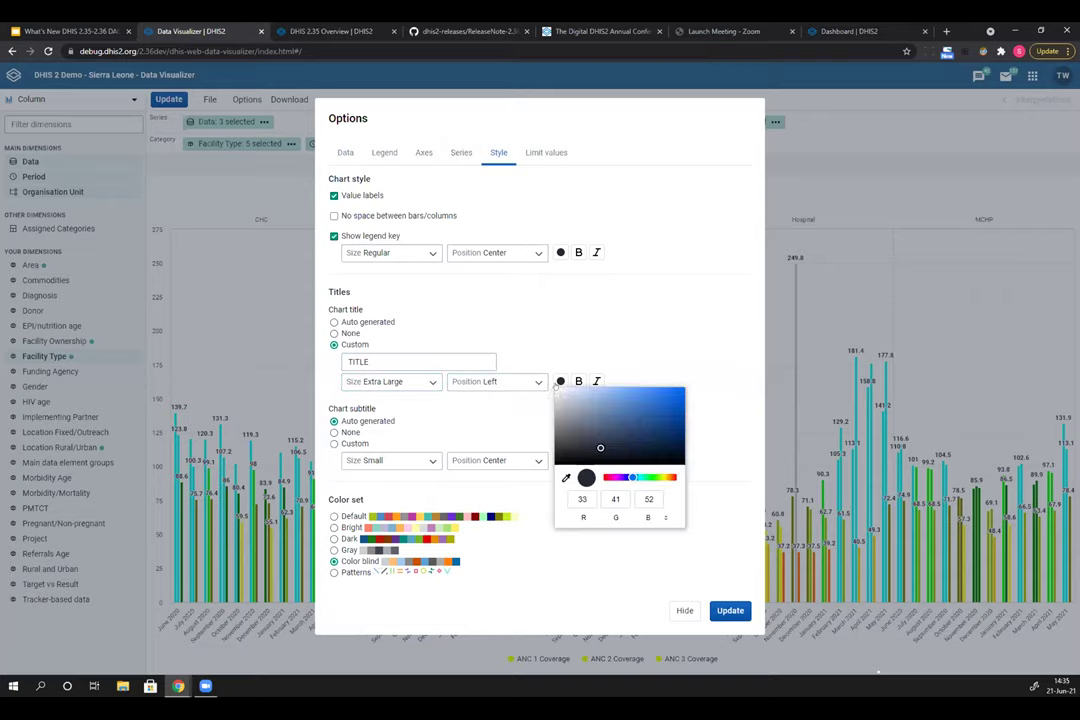
pyautogui.moveTo(632, 477); pyautogui.dragTo(617, 477)
pyautogui.click(676, 397)
pyautogui.click(651, 352)
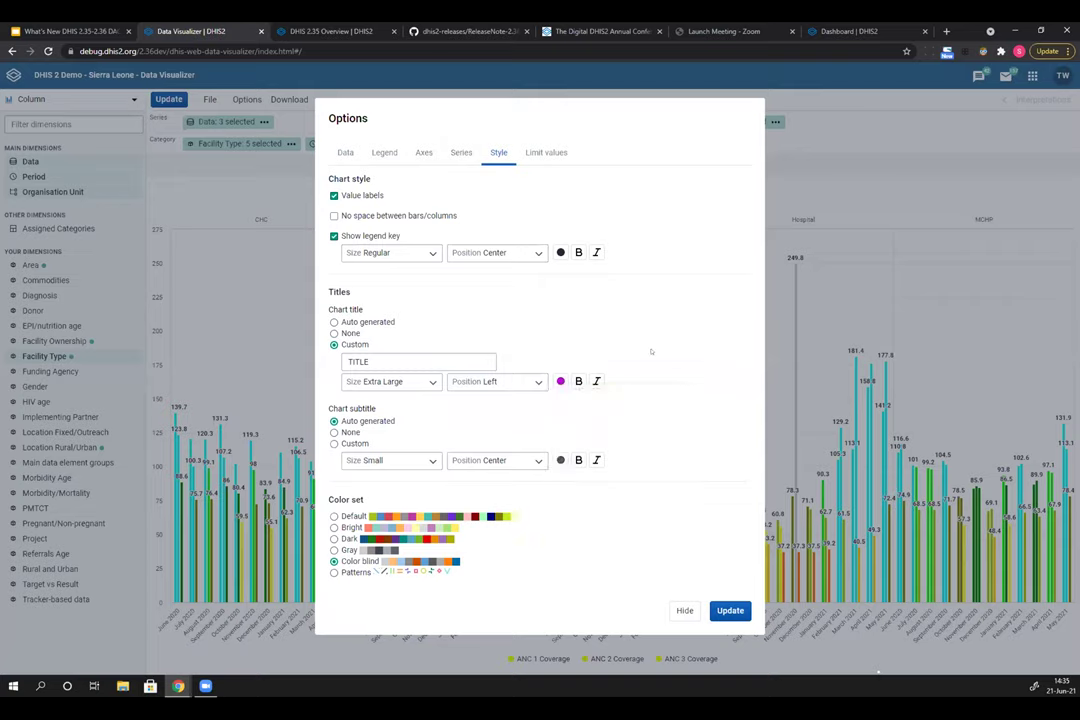
pyautogui.click(578, 381)
pyautogui.click(730, 610)
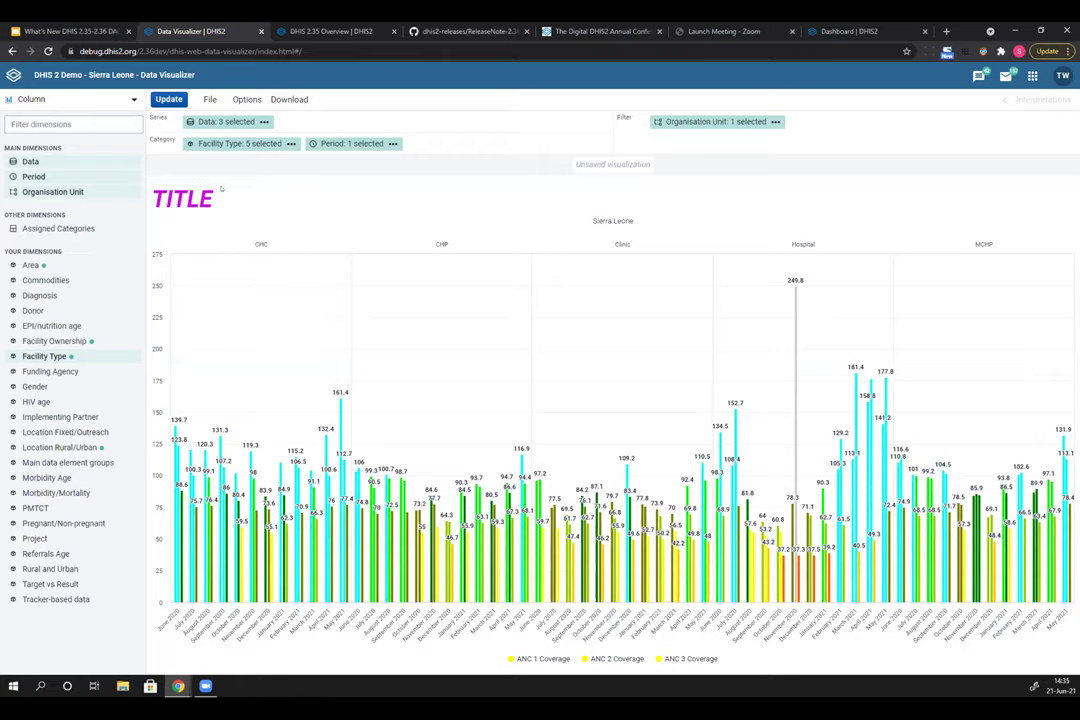
# Change the visualization type to Scatter and replace its vertical data item with ANC 1st visit, found by searching "anc"
pyautogui.click(122, 99)
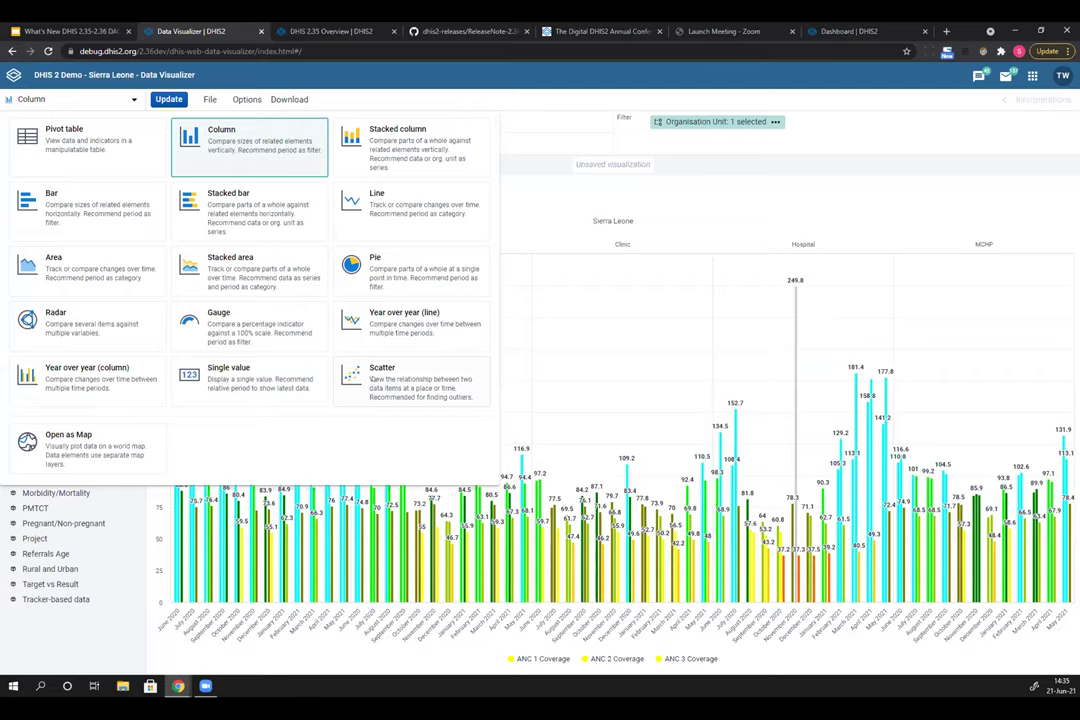
pyautogui.click(372, 380)
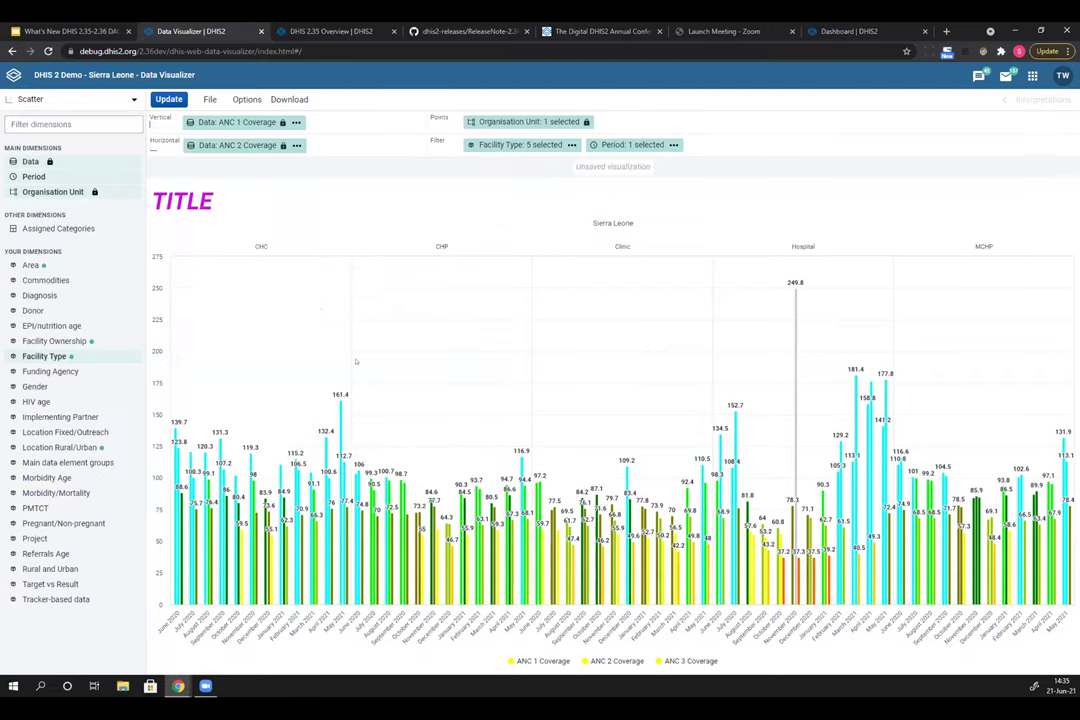
pyautogui.click(228, 123)
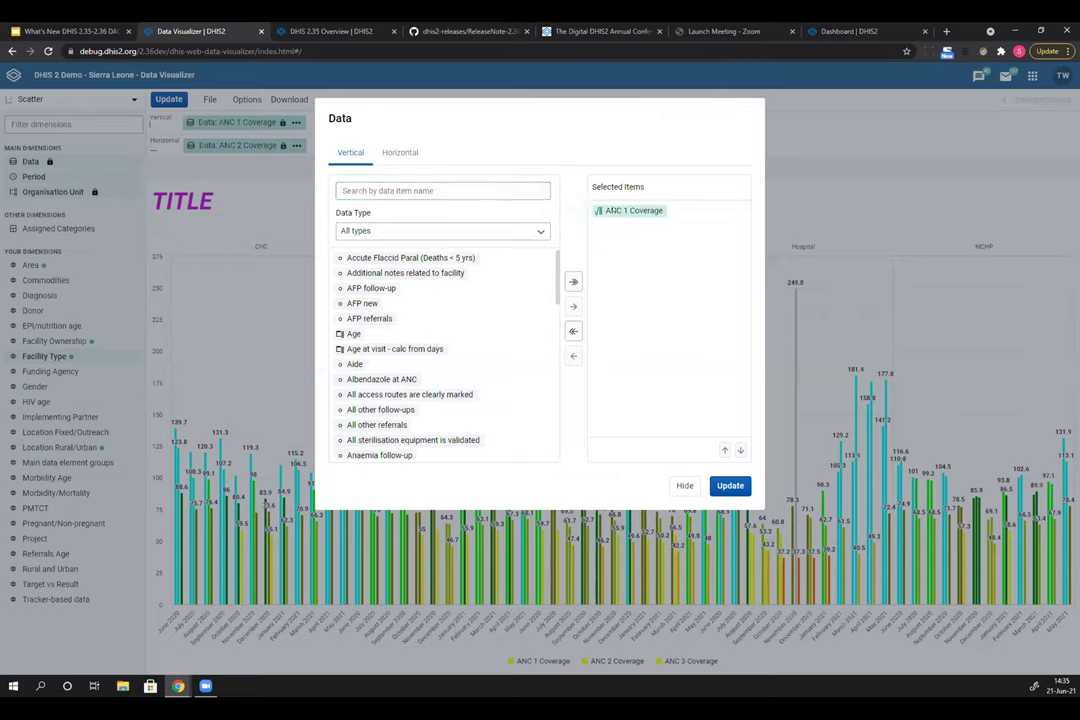
pyautogui.doubleClick(633, 210)
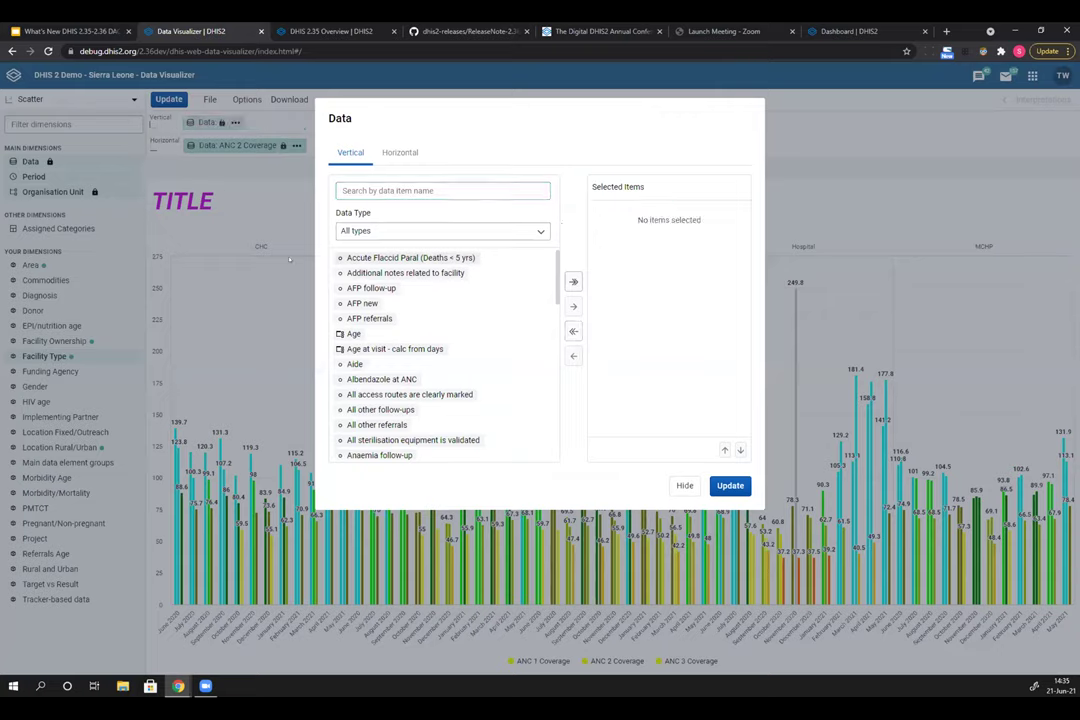
pyautogui.click(357, 189)
pyautogui.write('anc')
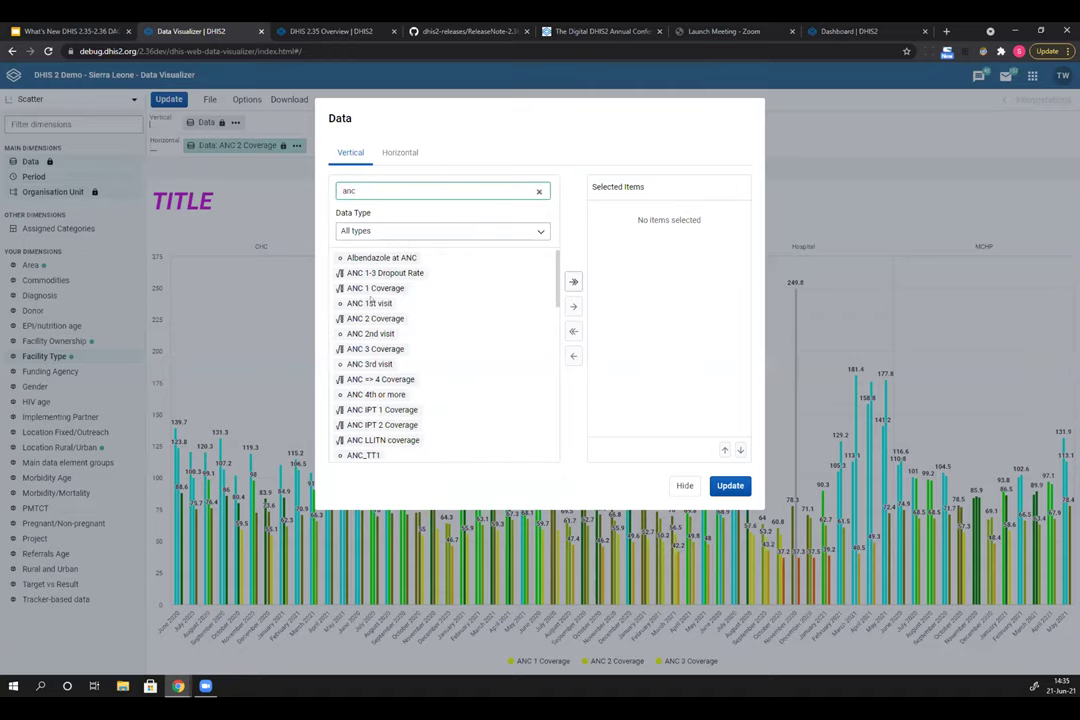
pyautogui.doubleClick(371, 302)
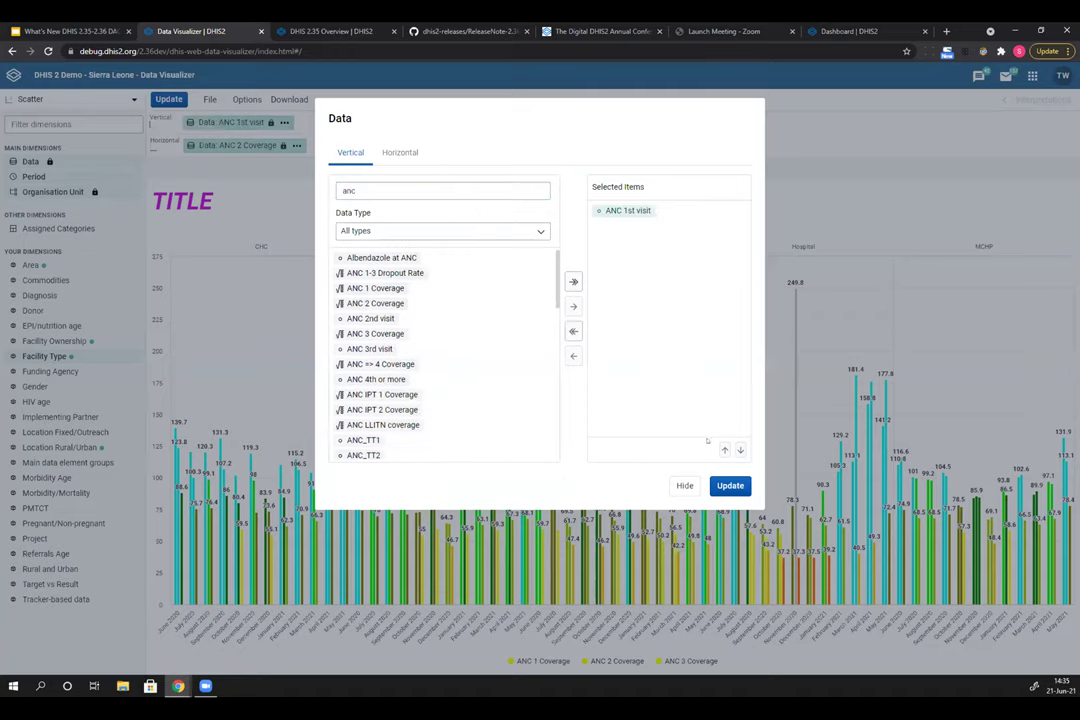
pyautogui.click(685, 486)
# Replace the horizontal data item with ANC 2nd visit, found by searching "anc", and update the scatter chart
pyautogui.click(237, 145)
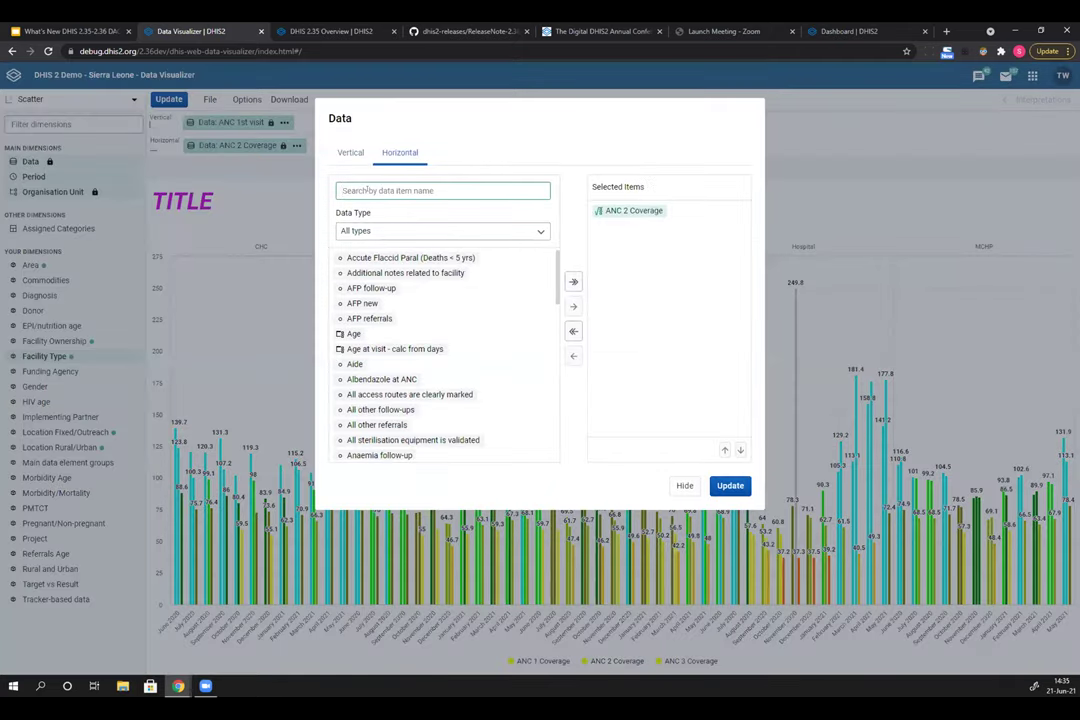
pyautogui.write('anc')
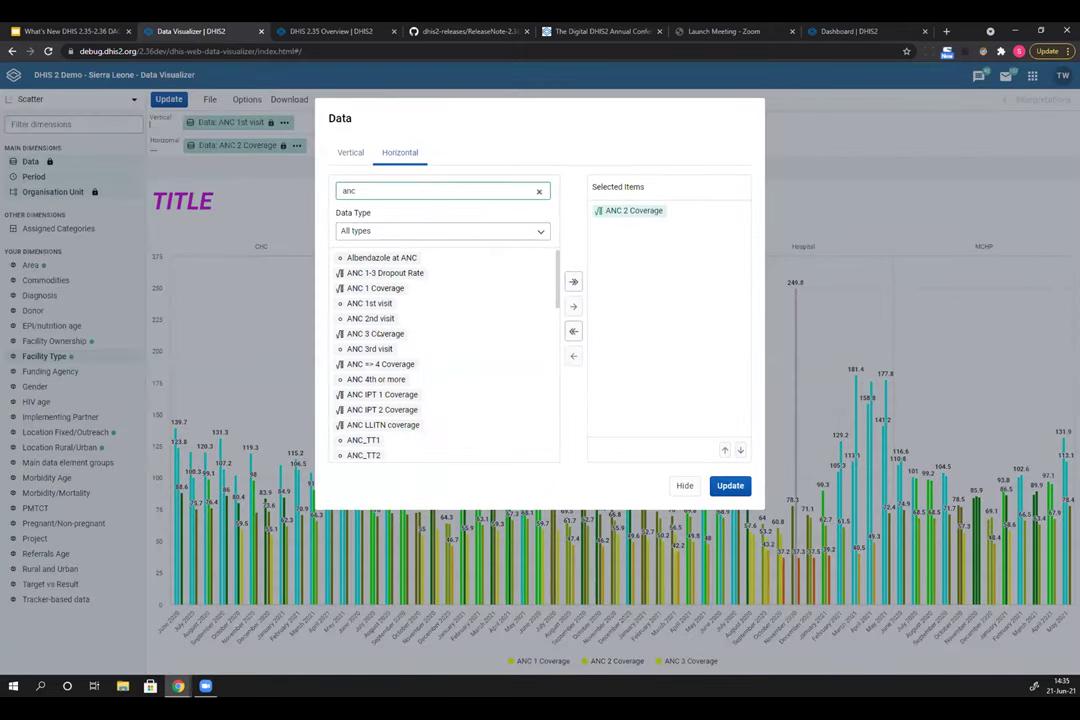
pyautogui.doubleClick(370, 318)
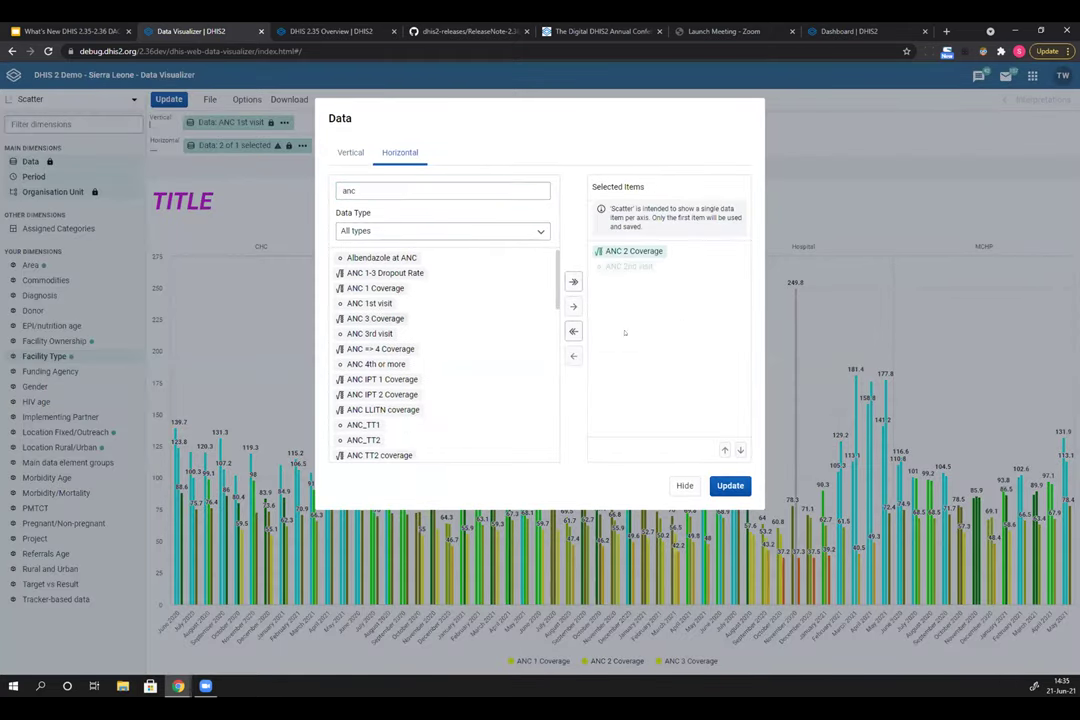
pyautogui.click(728, 485)
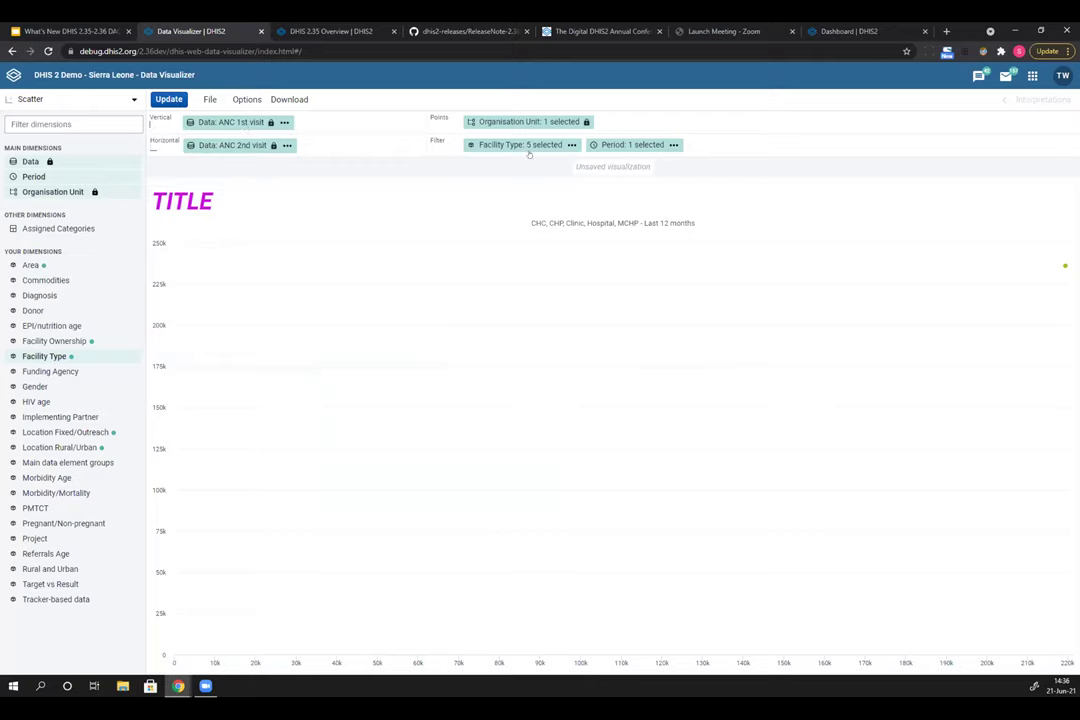
# Set the organisation unit level to Facility for the scatter points and update the chart
pyautogui.moveTo(554, 146)
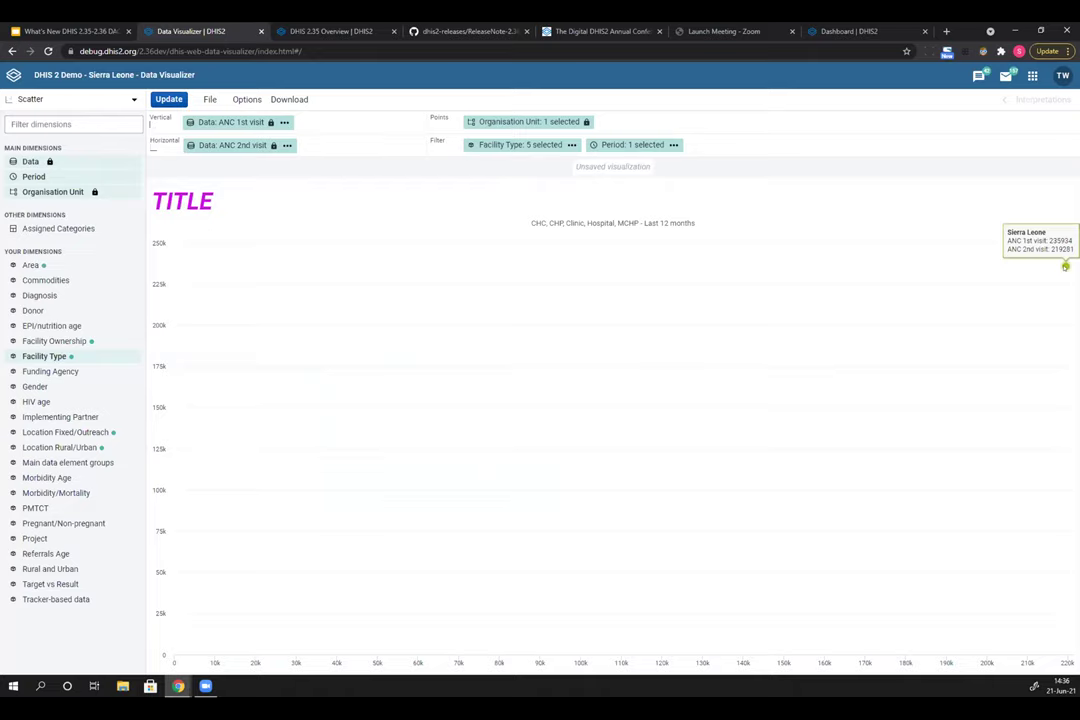
pyautogui.click(500, 121)
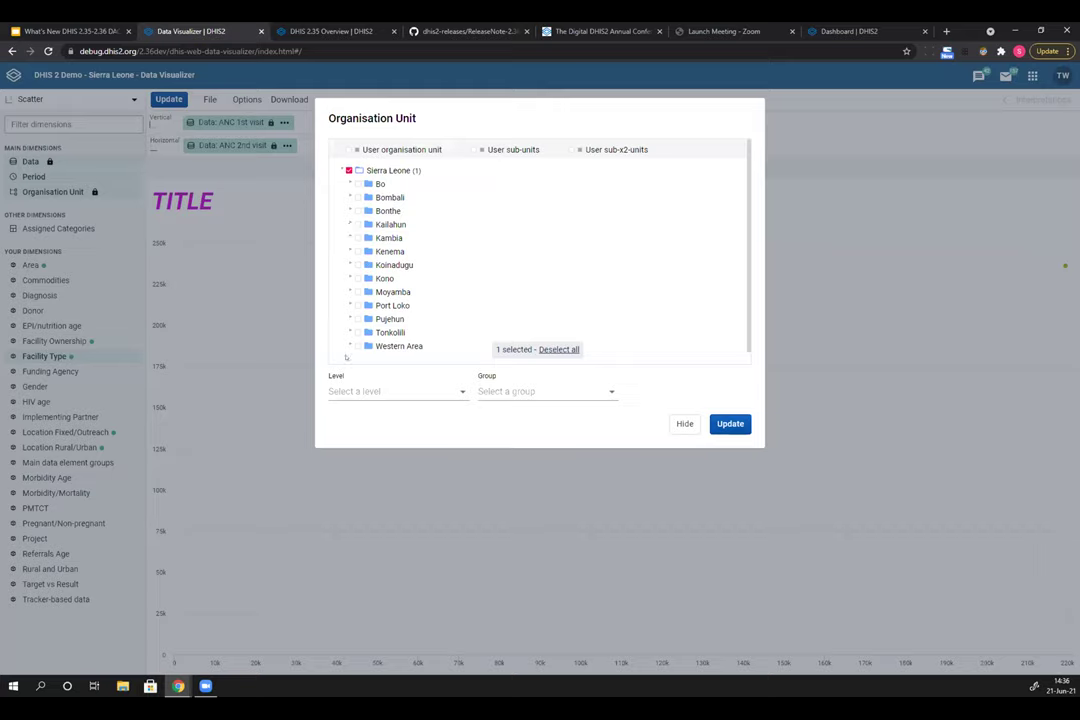
pyautogui.click(372, 391)
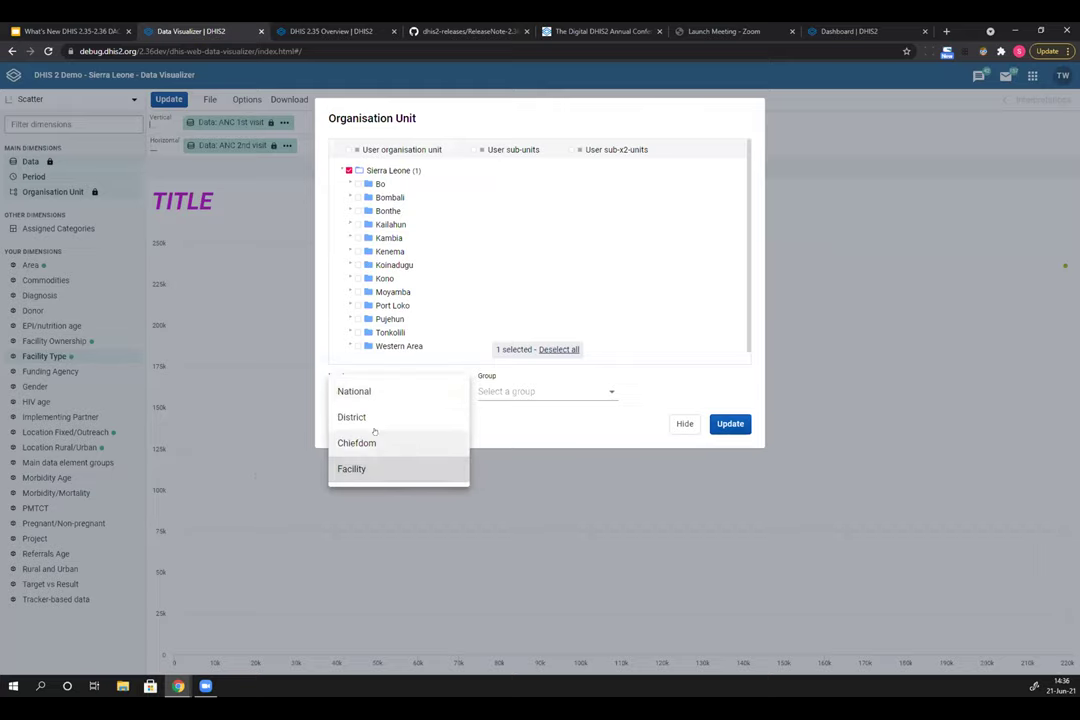
pyautogui.click(358, 468)
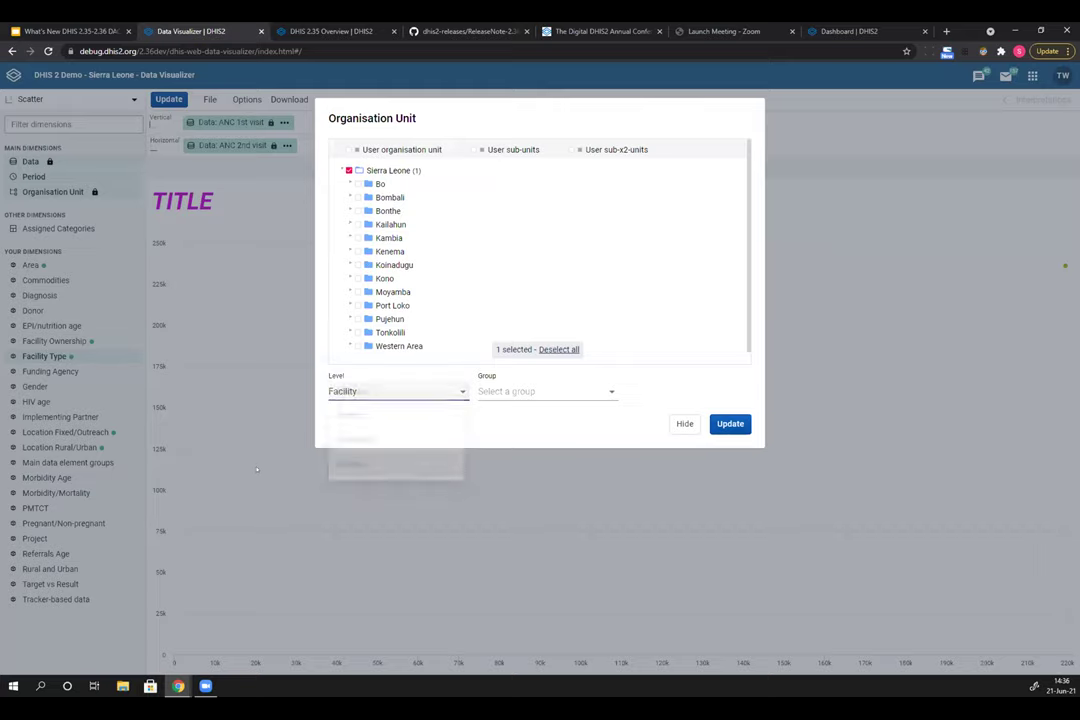
pyautogui.click(733, 428)
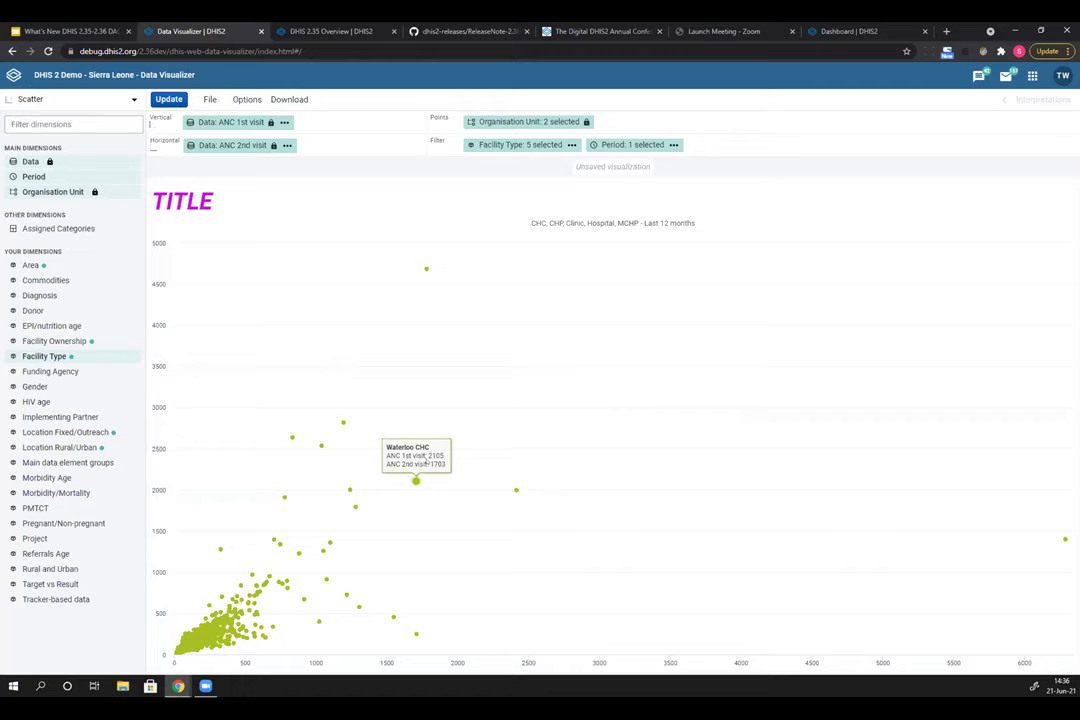
# Enable outlier analysis with the Interquartile Range (IQR) method and extreme lines, and update the scatter chart
pyautogui.moveTo(509, 120)
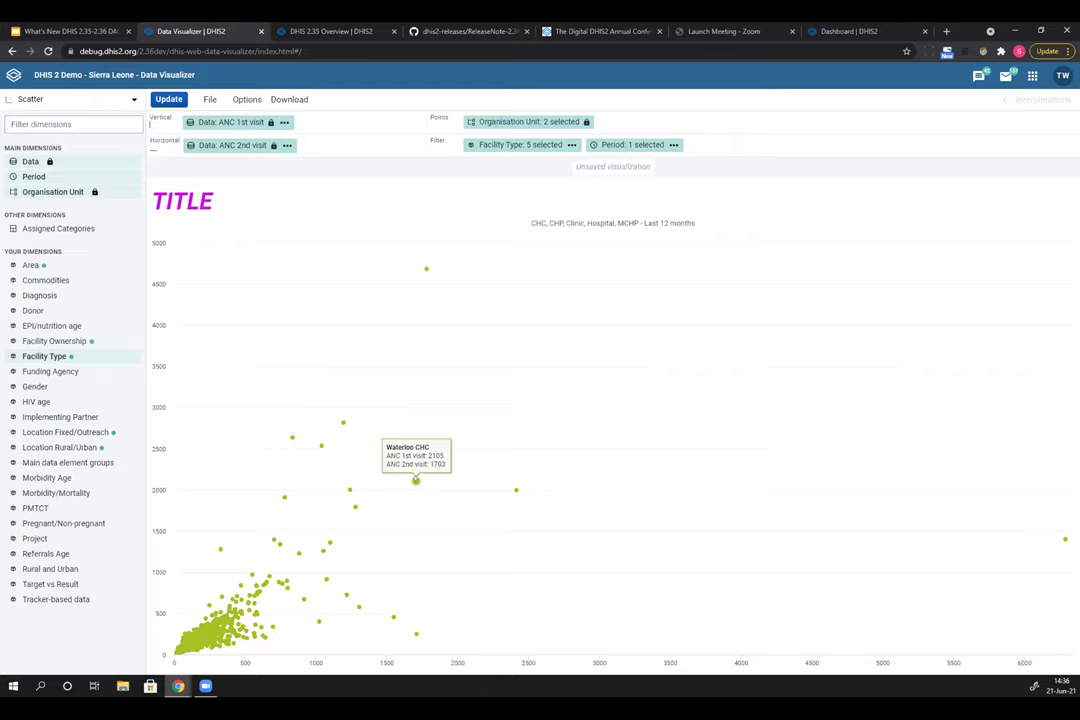
pyautogui.click(247, 100)
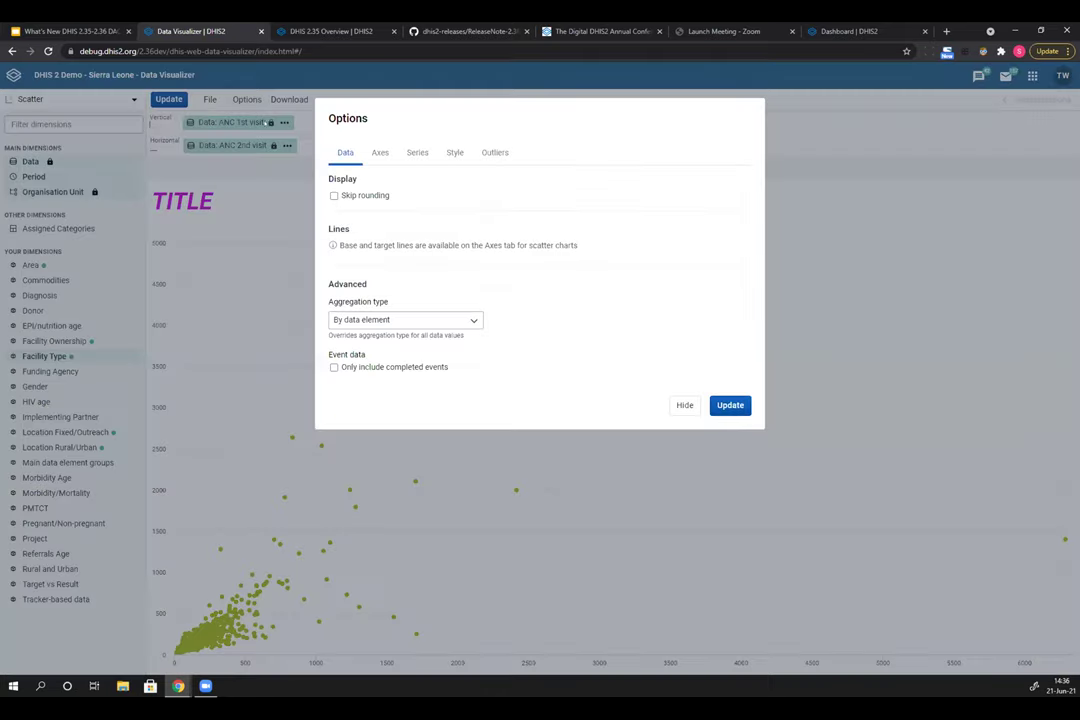
pyautogui.click(493, 152)
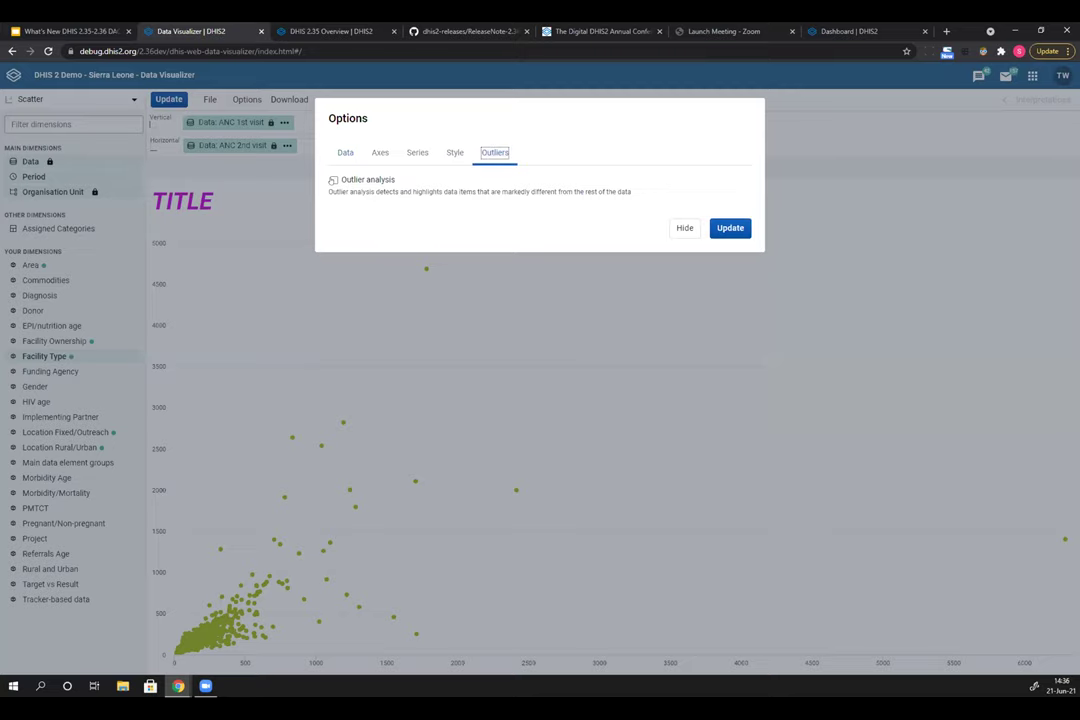
pyautogui.click(333, 180)
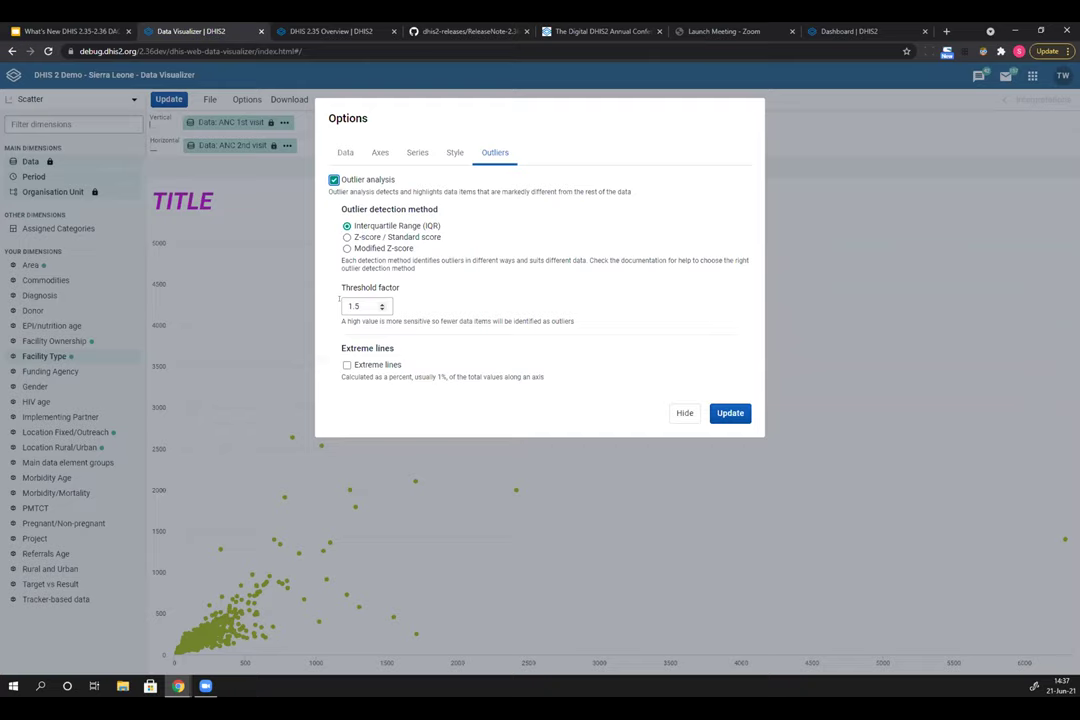
pyautogui.click(347, 248)
pyautogui.click(347, 226)
pyautogui.click(346, 364)
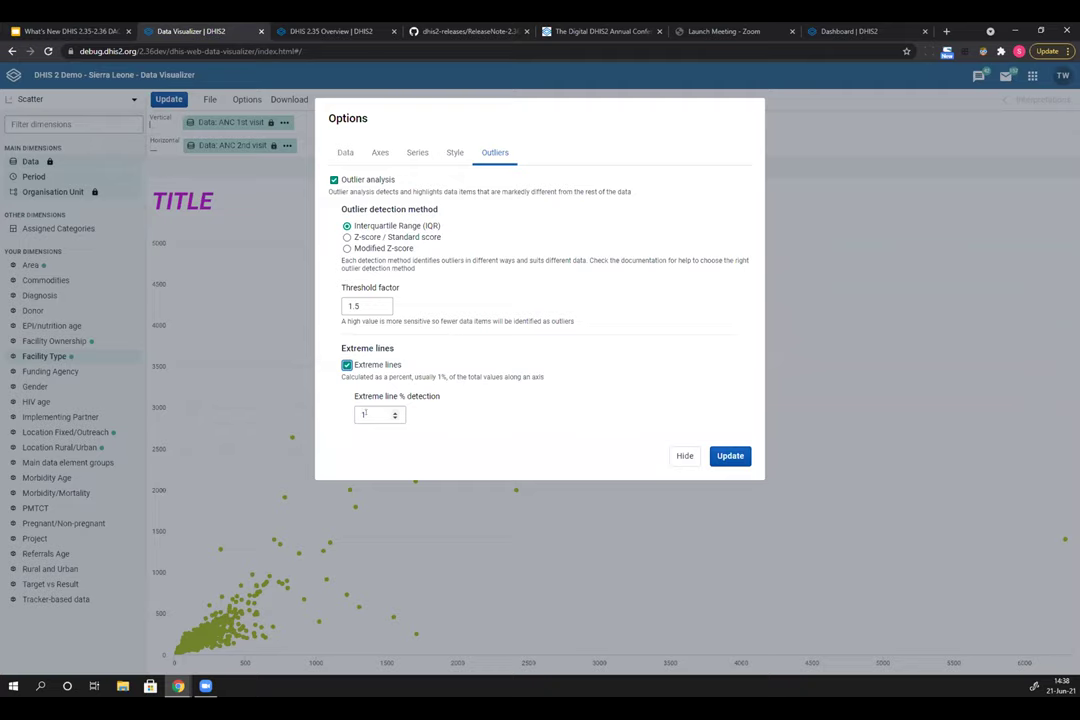
pyautogui.click(725, 454)
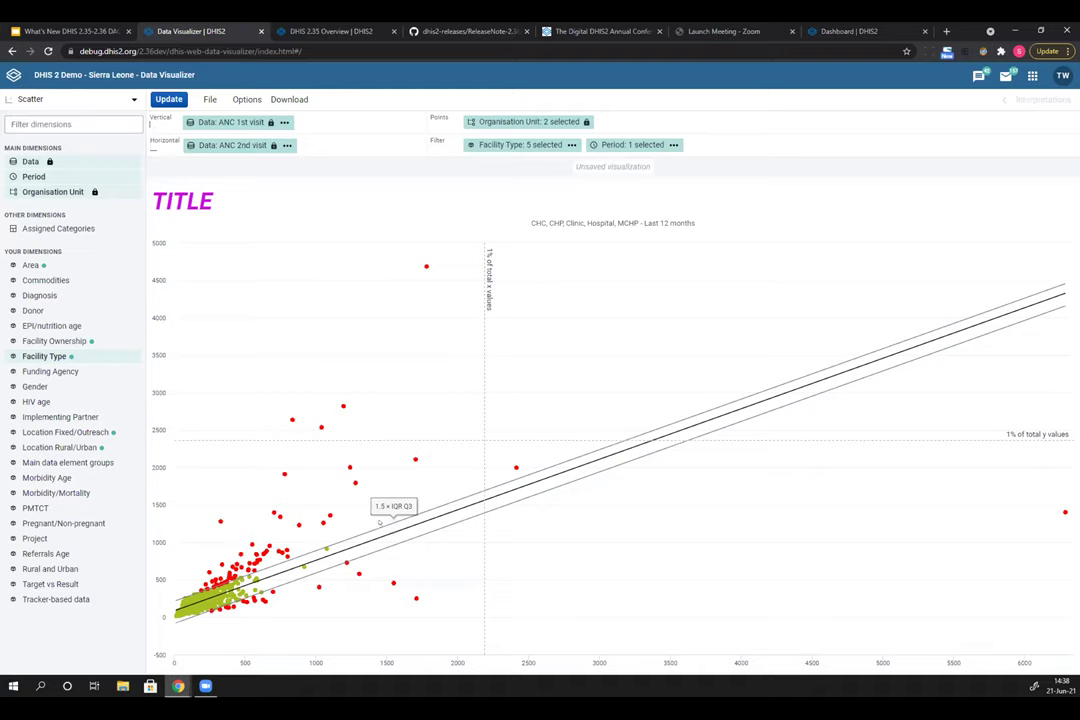
# Examine the highlighted outlier facilities, the IQR boundary lines and the extreme lines on the scatter chart
pyautogui.moveTo(192, 574)
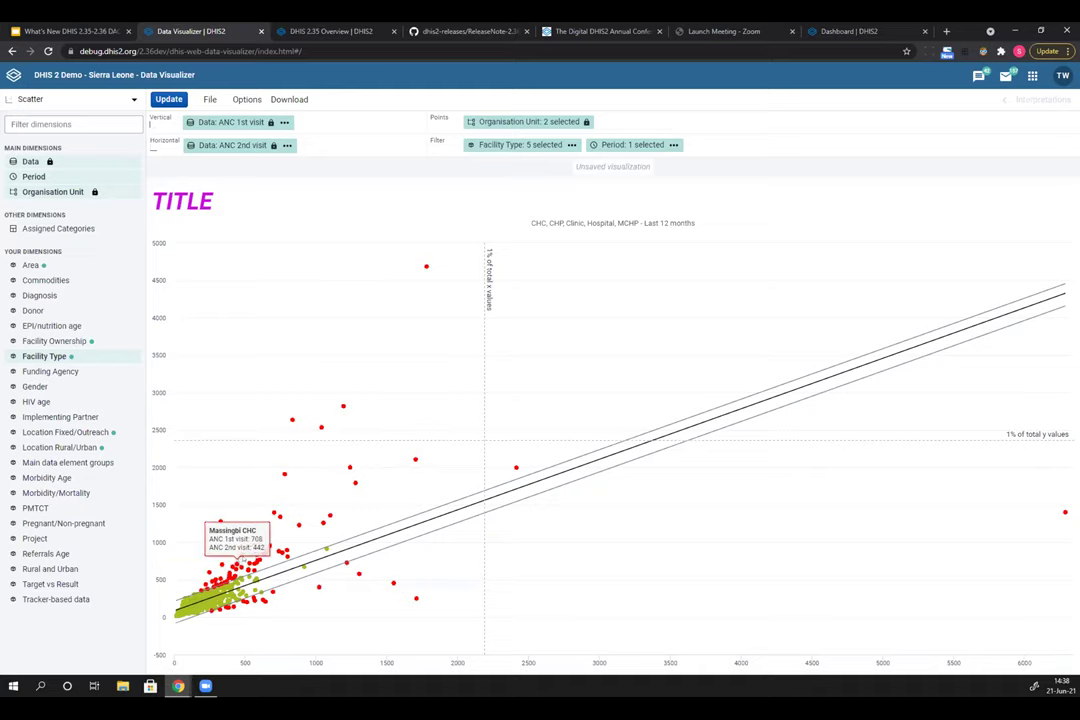
pyautogui.moveTo(277, 528)
pyautogui.moveTo(430, 272)
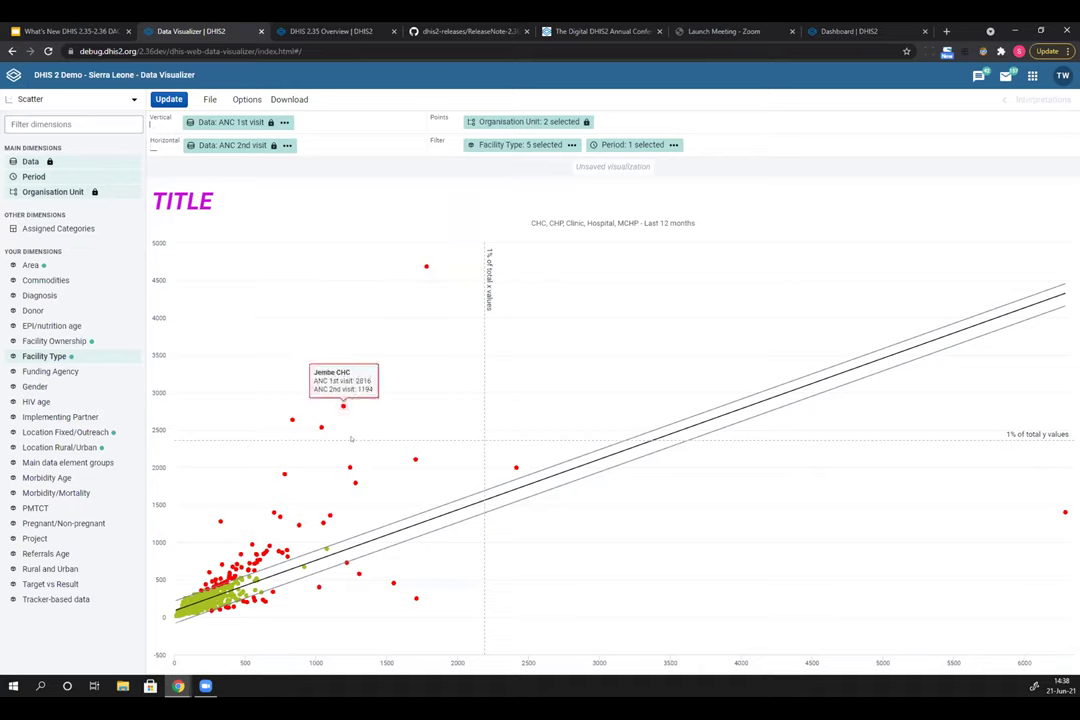
pyautogui.moveTo(537, 441)
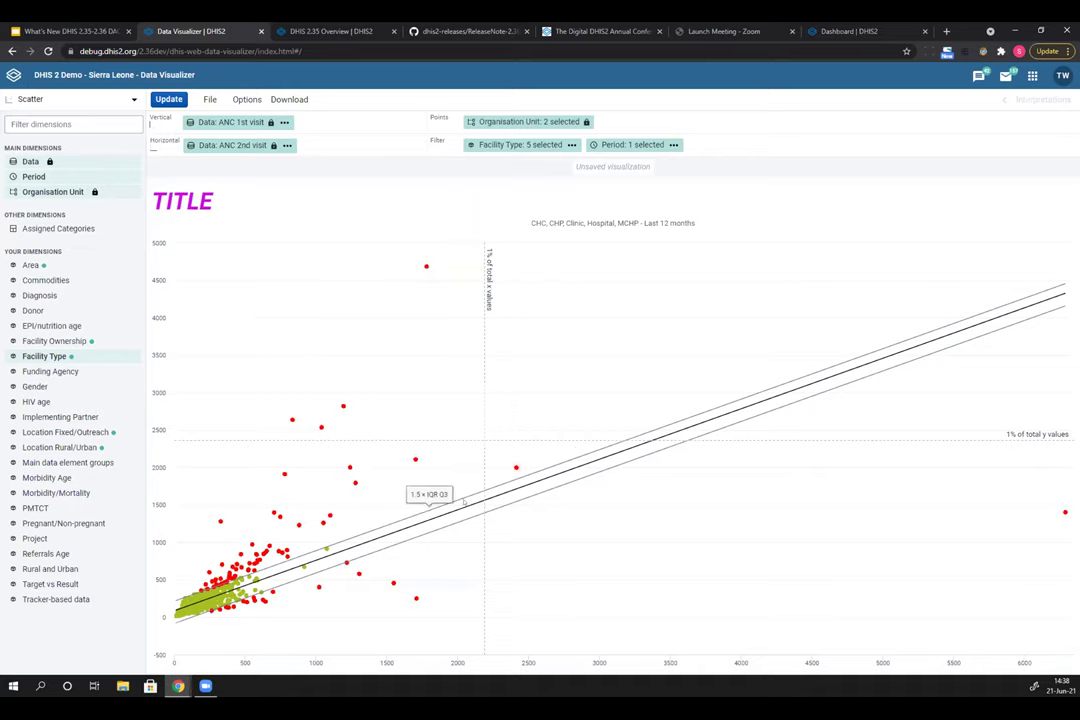
pyautogui.moveTo(256, 439)
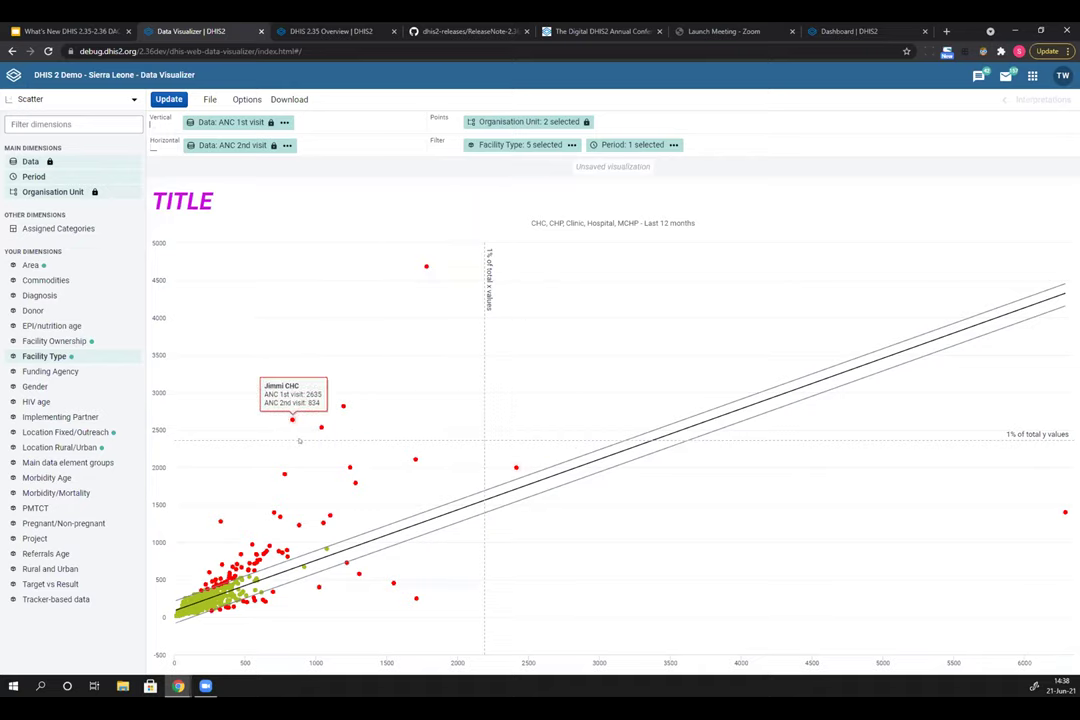
pyautogui.moveTo(365, 441)
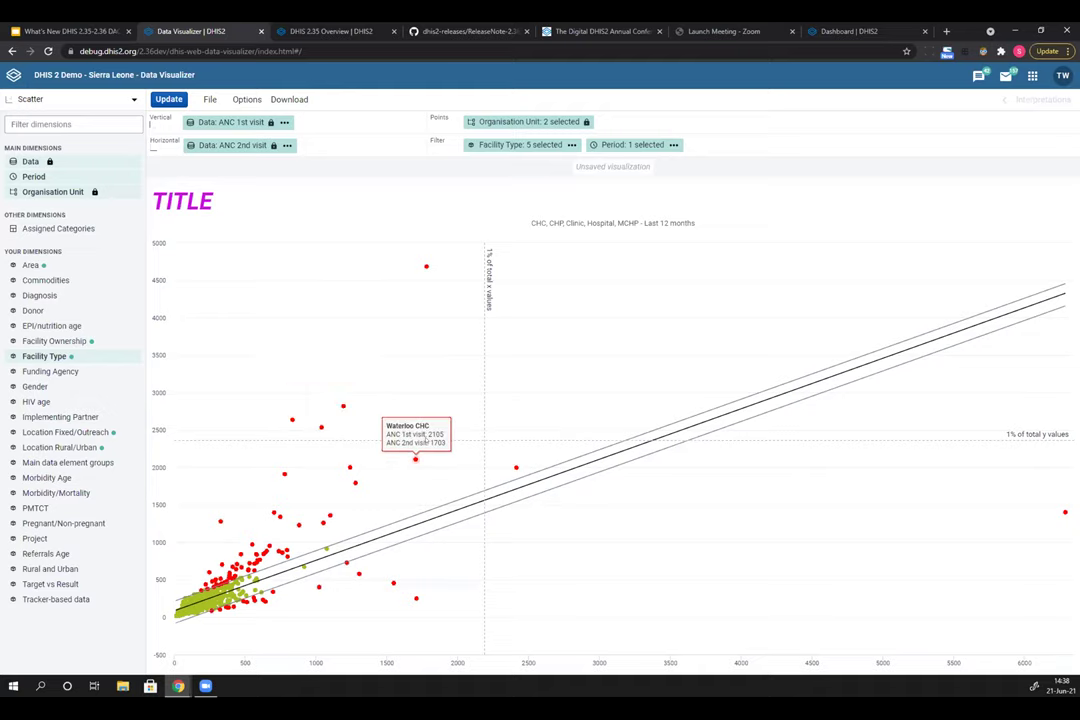
pyautogui.moveTo(302, 442)
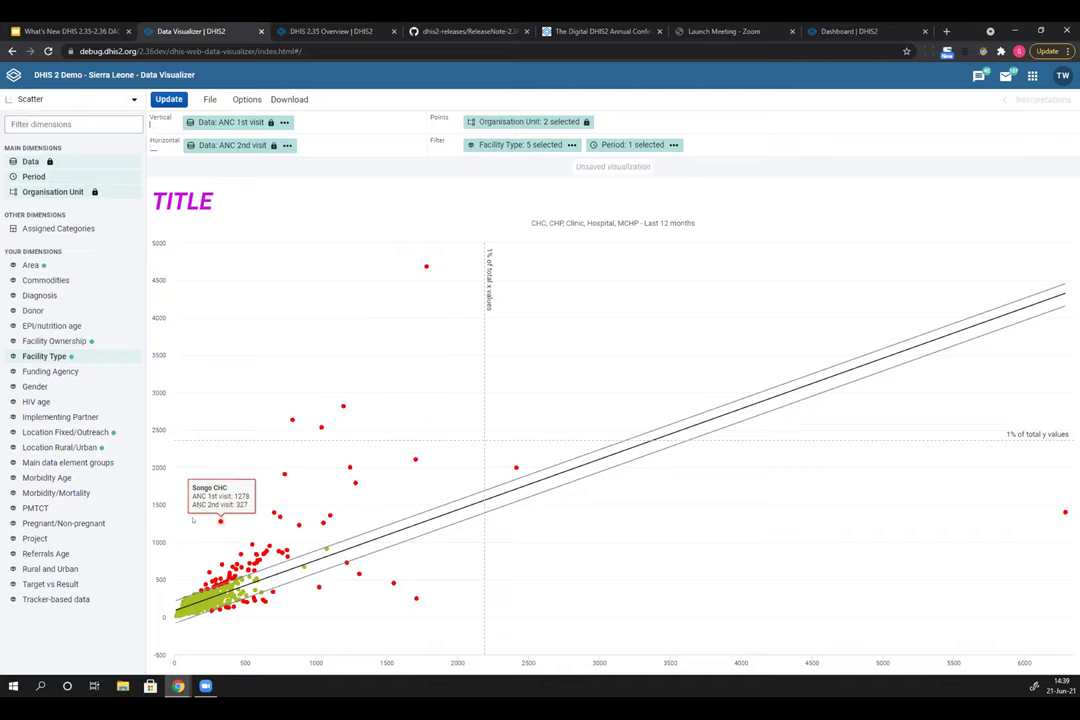
# Zoom in twice on the dense cluster of low-value facility points in the scatter chart, and reset the zoom
pyautogui.moveTo(195, 519); pyautogui.dragTo(381, 632)
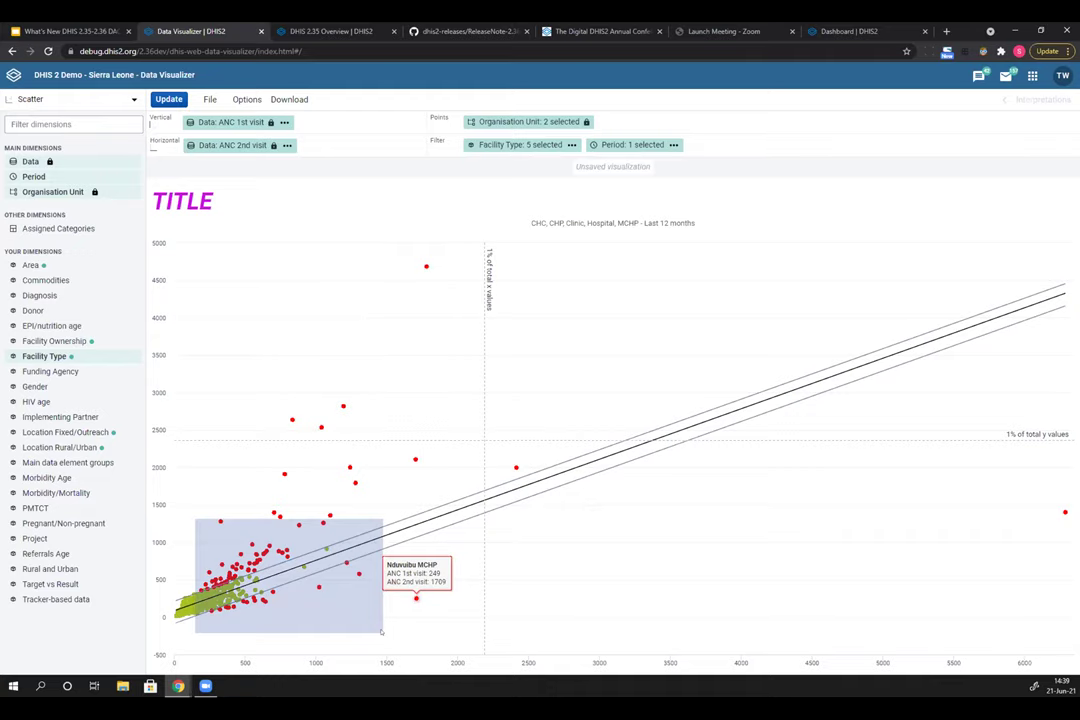
pyautogui.moveTo(381, 632); pyautogui.dragTo(381, 632)
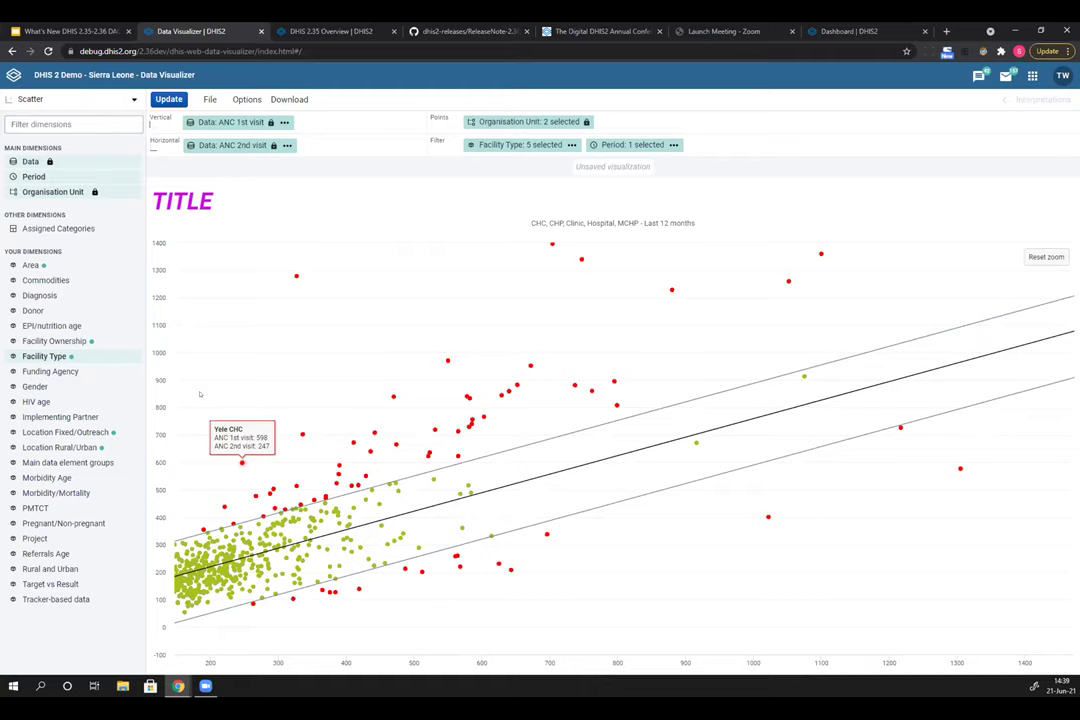
pyautogui.moveTo(168, 331); pyautogui.dragTo(517, 582)
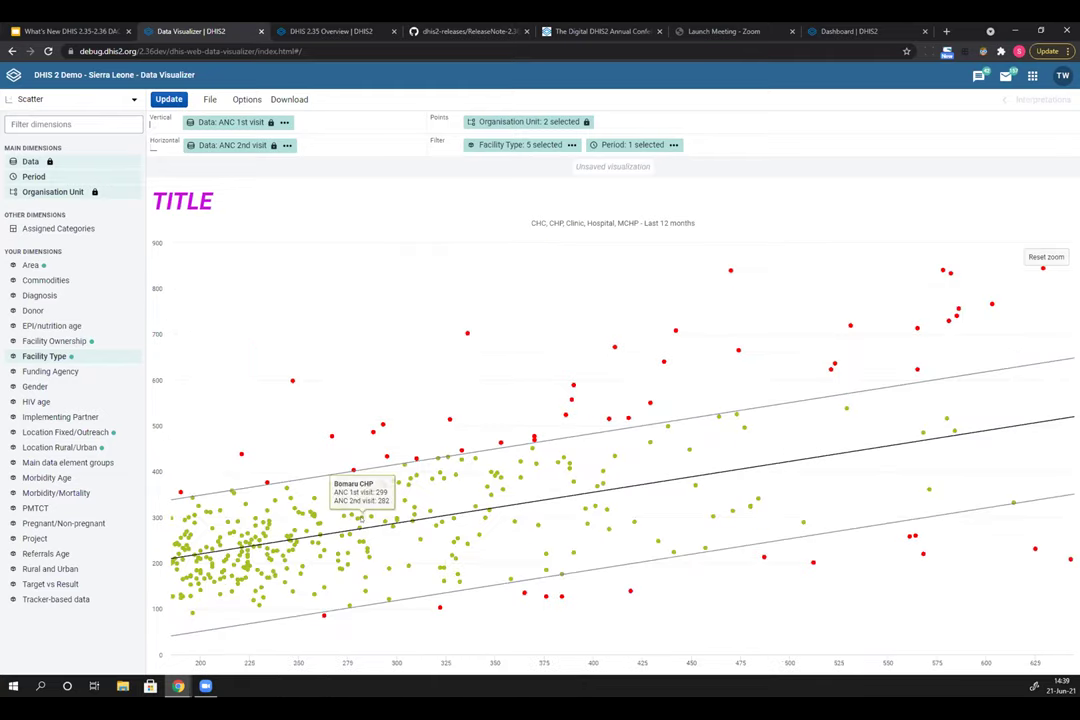
pyautogui.click(1047, 257)
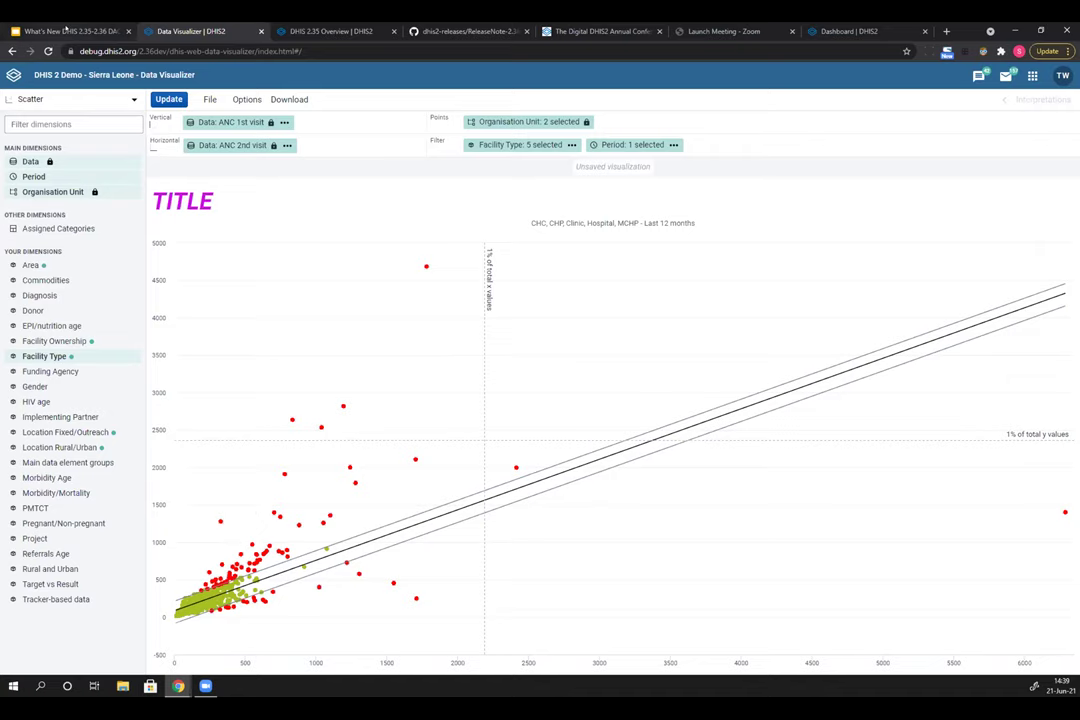
# Switch to the What's New DHIS 2.35-2.36 presentation in Google Slides and show the Analytics slide about Maps
pyautogui.click(60, 31)
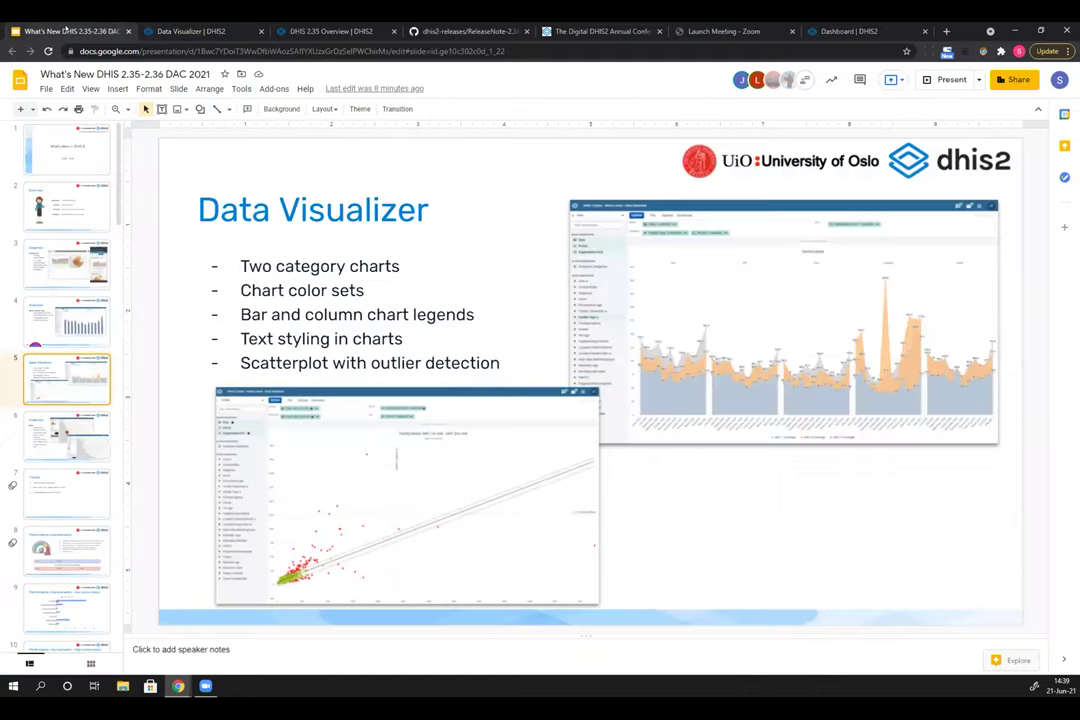
pyautogui.click(75, 431)
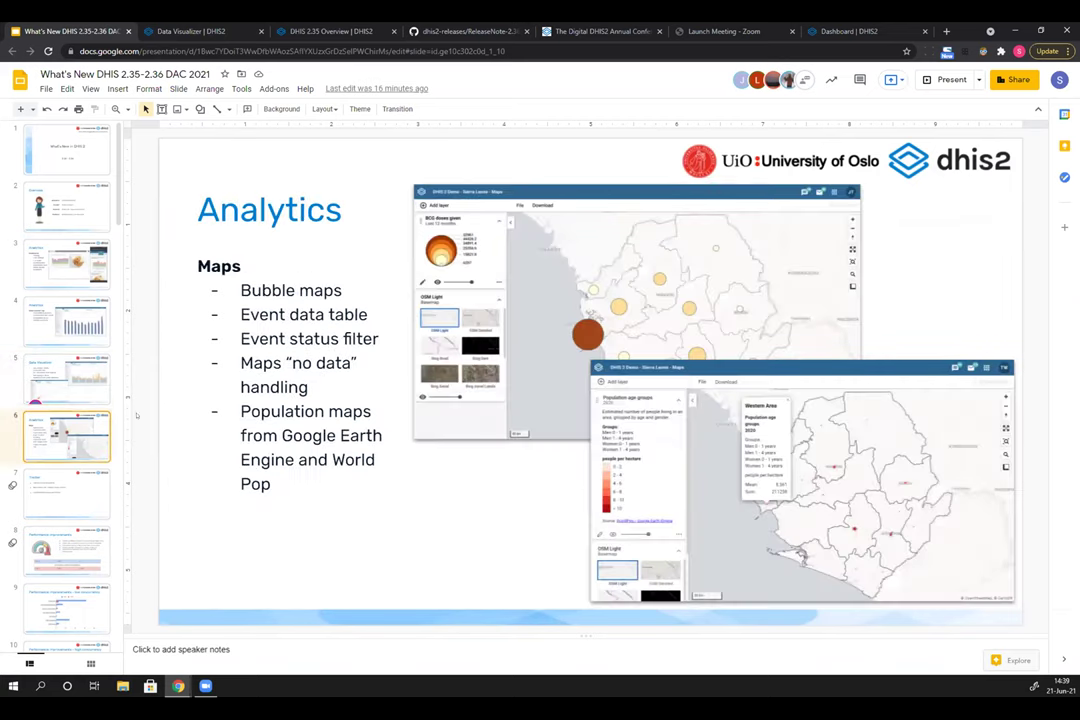